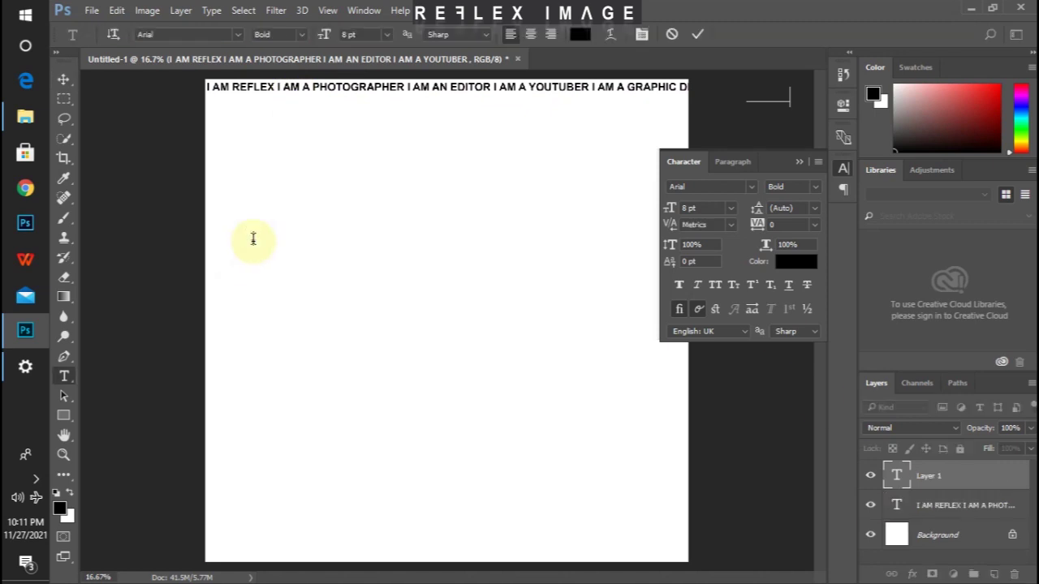
Finish the second text line with "I AM HUMBLE I AM A STUDENT I AM AN EDITOR I AM A WEBDESGIER" and place it below the first line.
{"action": "type", "text": "MBLE I AM"}
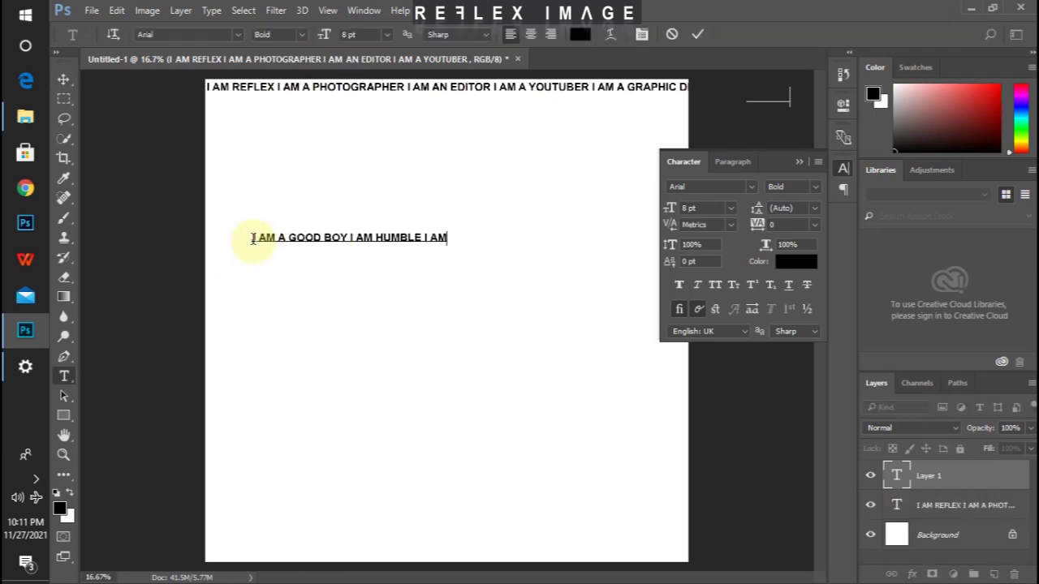
{"action": "type", "text": " A STUDENT I AM AN EDITOR I AM A WEBDESGIER"}
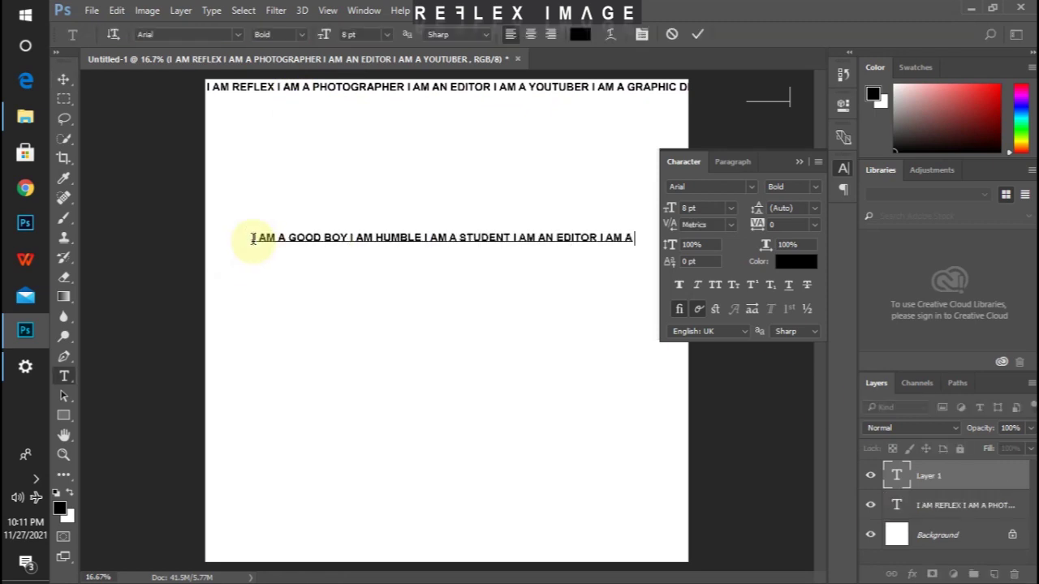
{"action": "left_click", "coordinate": [65, 79]}
{"action": "left_click_drag", "start_coordinate": [353, 240], "coordinate": [319, 104]}
Correct the end of the second line to "WEB DESIGNER IFRAFR" and nudge the line up close beneath the first one.
{"action": "double_click", "coordinate": [896, 475]}
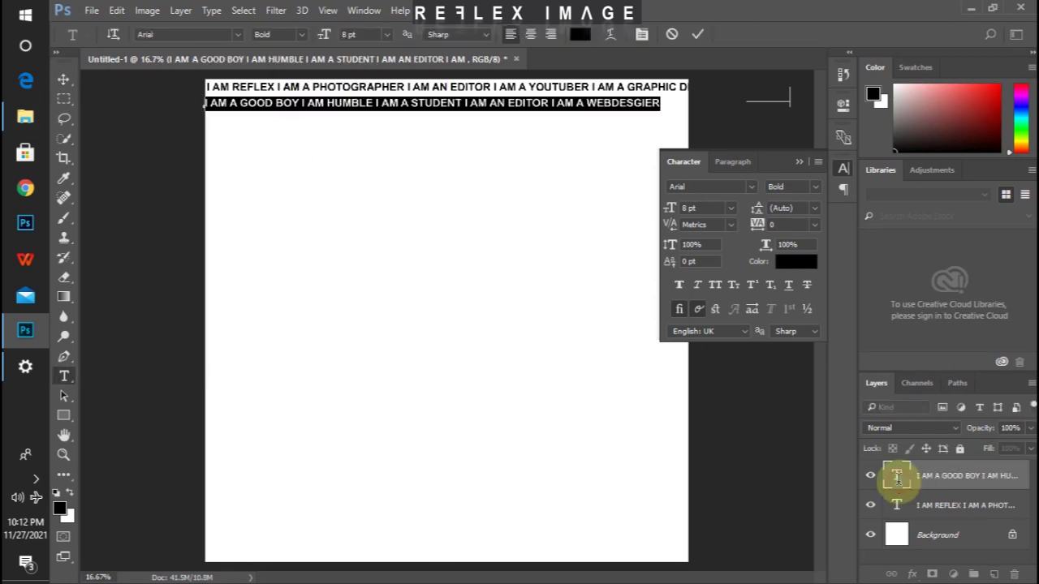
{"action": "type", "text": "N"}
{"action": "left_click", "coordinate": [667, 105]}
{"action": "type", "text": "IFR"}
{"action": "key", "text": "ctrl+Return"}
{"action": "key", "text": "shift+Up"}
{"action": "key", "text": "shift+Up"}
{"action": "key", "text": "shift+Up"}
{"action": "key", "text": "shift+Up"}
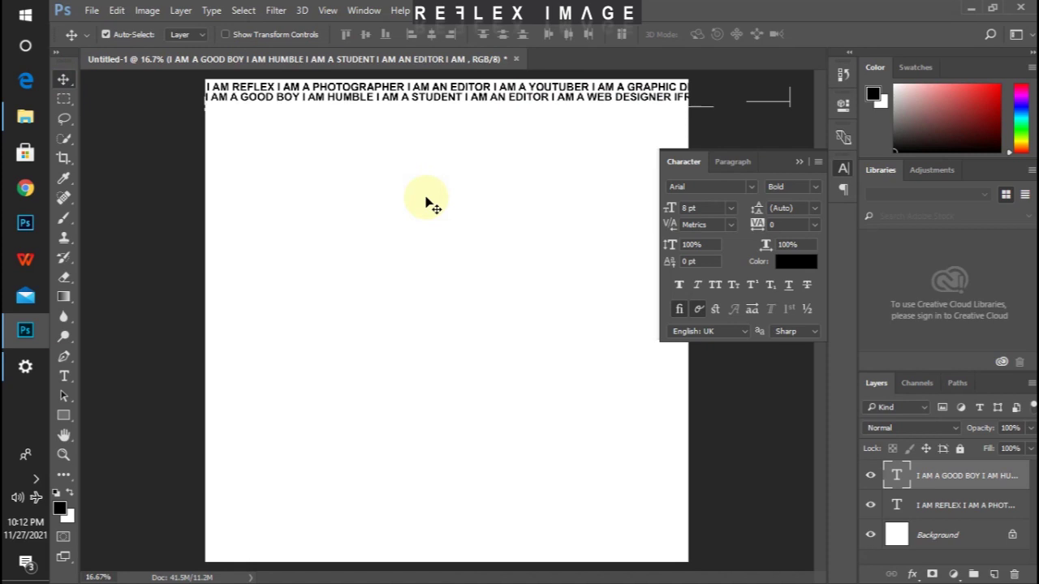
Set the second line's character tracking to -40 and tighten the first line's tracking as well.
{"action": "left_click", "coordinate": [786, 227]}
{"action": "key", "text": "Return"}
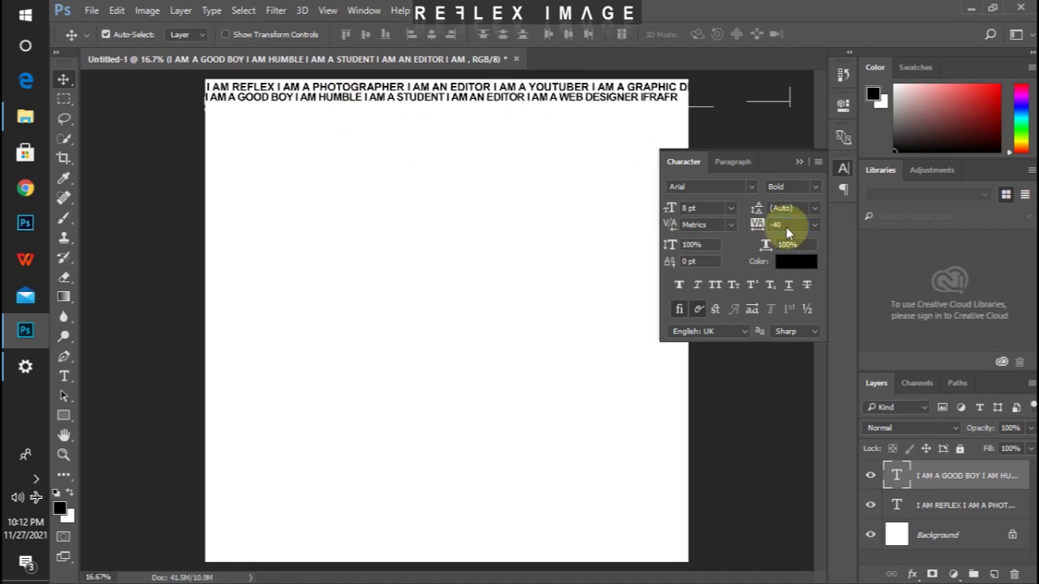
{"action": "left_click", "coordinate": [923, 505]}
{"action": "left_click", "coordinate": [795, 225]}
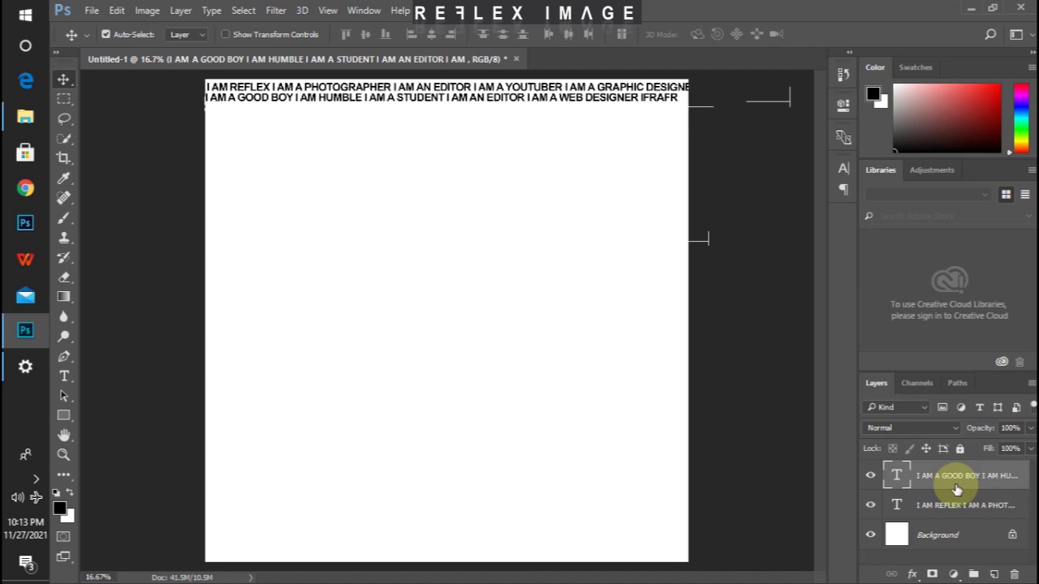
Duplicate both text line layers together and shift the copied pair down directly beneath the original two lines.
{"action": "left_click", "coordinate": [951, 514], "text": "shift"}
{"action": "key", "text": "ctrl+j"}
{"action": "key", "text": "shift+Down"}
{"action": "key", "text": "shift+Down"}
{"action": "key", "text": "shift+Down"}
{"action": "key", "text": "shift+Down"}
{"action": "key", "text": "shift+Down"}
{"action": "key", "text": "shift+Down"}
{"action": "key", "text": "shift+Down"}
{"action": "key", "text": "shift+Down"}
{"action": "key", "text": "shift+Down"}
{"action": "key", "text": "shift+Down"}
{"action": "key", "text": "shift+Down"}
{"action": "key", "text": "shift+Down"}
{"action": "key", "text": "shift+Down"}
{"action": "key", "text": "shift+Down"}
{"action": "key", "text": "shift+Down"}
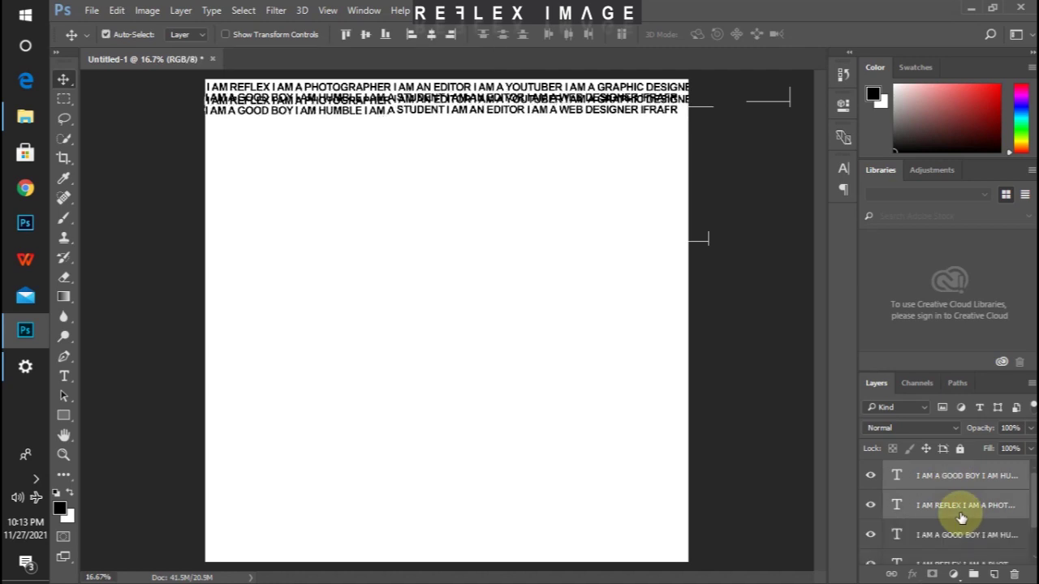
Duplicate the copied pair of text lines and move the new pair down to form the fifth and sixth rows.
{"action": "key", "text": "ctrl+j"}
{"action": "key", "text": "shift+Down"}
{"action": "key", "text": "shift+Down"}
{"action": "key", "text": "shift+Down"}
{"action": "key", "text": "shift+Down"}
{"action": "key", "text": "shift+Down"}
{"action": "key", "text": "shift+Down"}
{"action": "key", "text": "shift+Down"}
{"action": "key", "text": "shift+Down"}
{"action": "key", "text": "shift+Down"}
{"action": "key", "text": "shift+Down"}
{"action": "key", "text": "shift+Down"}
{"action": "key", "text": "shift+Down"}
{"action": "key", "text": "shift+Down"}
{"action": "key", "text": "shift+Down"}
{"action": "key", "text": "shift+Down"}
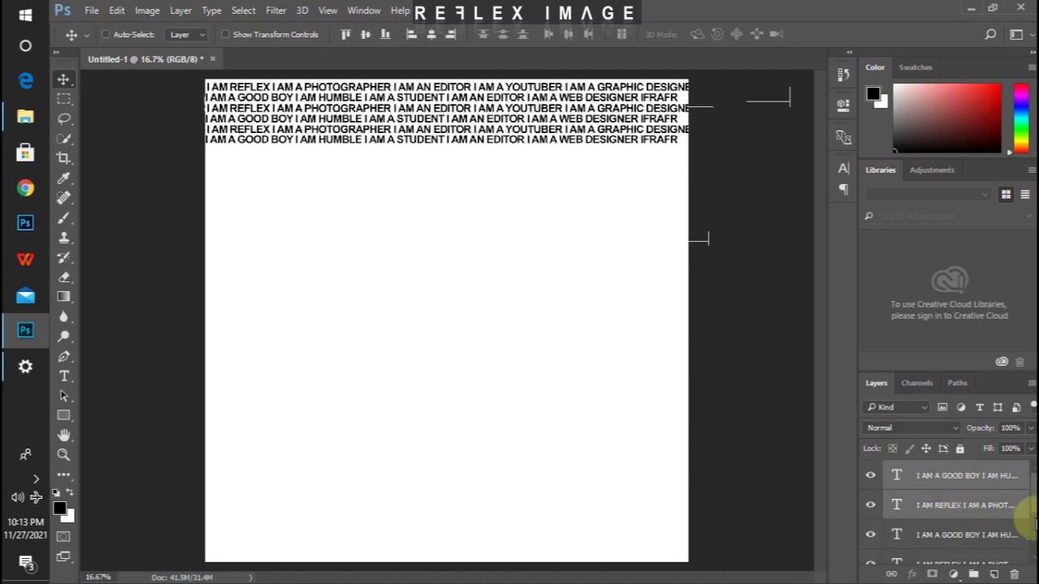
Select all the text layers above the Background and merge them into a single layer.
{"action": "scroll", "coordinate": [960, 513], "scroll_direction": "down", "scroll_amount": 2}
{"action": "left_click", "coordinate": [978, 526], "text": "shift"}
{"action": "key", "text": "ctrl+e"}
Duplicate the merged six-line block and move the copy down so its rows continue directly below the original block.
{"action": "key", "text": "ctrl+j"}
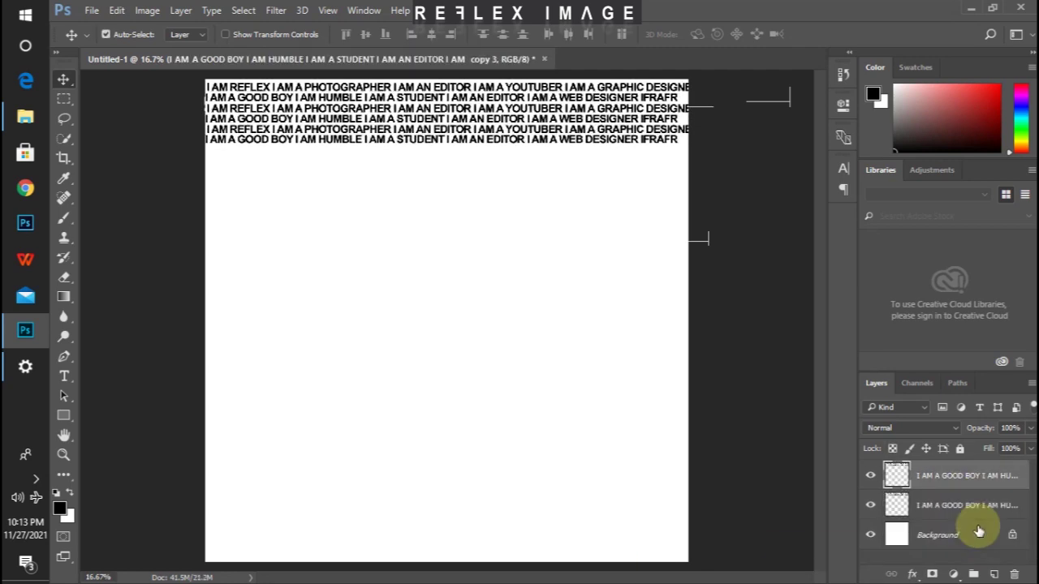
{"action": "key", "text": "shift+Down"}
{"action": "key", "text": "shift+Down"}
{"action": "key", "text": "shift+Down"}
{"action": "key", "text": "shift+Down"}
{"action": "key", "text": "shift+Down"}
{"action": "key", "text": "shift+Down"}
{"action": "key", "text": "shift+Down"}
{"action": "key", "text": "shift+Down"}
{"action": "key", "text": "shift+Down"}
{"action": "key", "text": "shift+Down"}
{"action": "key", "text": "shift+Down"}
{"action": "key", "text": "shift+Down"}
{"action": "key", "text": "shift+Down"}
{"action": "key", "text": "shift+Down"}
{"action": "key", "text": "shift+Down"}
{"action": "key", "text": "shift+Down"}
{"action": "key", "text": "shift+Down"}
{"action": "key", "text": "shift+Down"}
{"action": "key", "text": "shift+Down"}
{"action": "key", "text": "shift+Down"}
{"action": "key", "text": "shift+Down"}
{"action": "key", "text": "shift+Down"}
{"action": "key", "text": "shift+Down"}
{"action": "key", "text": "shift+Down"}
{"action": "key", "text": "shift+Down"}
{"action": "key", "text": "shift+Down"}
{"action": "key", "text": "shift+Down"}
Duplicate the second six-line block and position the copy beneath it as the third block of text.
{"action": "key", "text": "ctrl+j"}
{"action": "key", "text": "shift+Down"}
{"action": "key", "text": "shift+Down"}
{"action": "key", "text": "shift+Down"}
{"action": "key", "text": "shift+Down"}
{"action": "key", "text": "shift+Down"}
{"action": "key", "text": "shift+Down"}
{"action": "key", "text": "shift+Down"}
{"action": "key", "text": "shift+Down"}
{"action": "key", "text": "shift+Down"}
{"action": "key", "text": "shift+Down"}
{"action": "key", "text": "shift+Down"}
{"action": "key", "text": "shift+Down"}
{"action": "key", "text": "shift+Down"}
{"action": "key", "text": "shift+Down"}
{"action": "key", "text": "shift+Down"}
{"action": "key", "text": "shift+Down"}
{"action": "key", "text": "shift+Down"}
{"action": "key", "text": "shift+Down"}
{"action": "key", "text": "shift+Down"}
{"action": "key", "text": "shift+Down"}
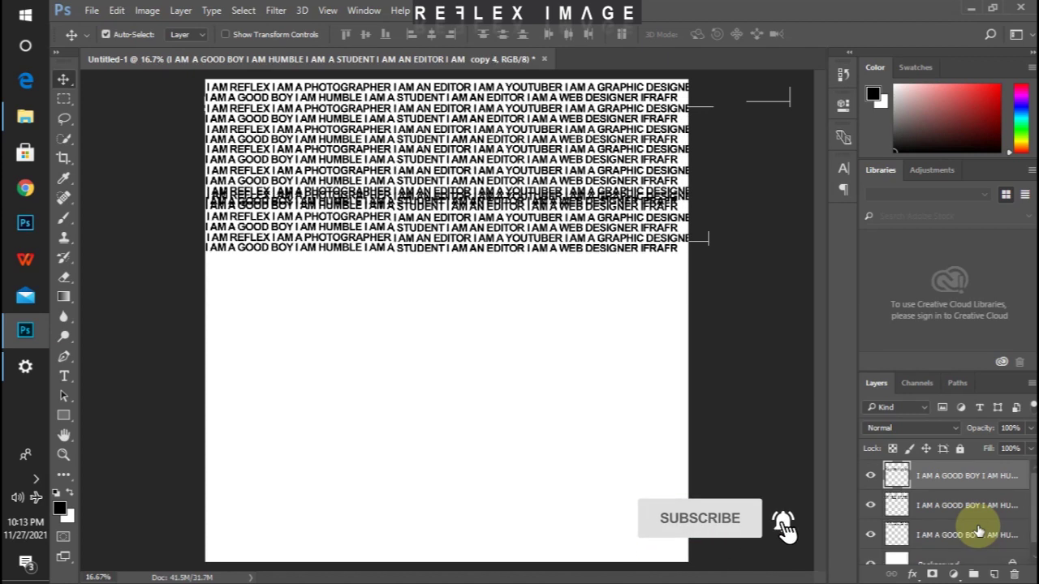
Add a fourth six-line block by duplicating the third one and shifting it down with matching line spacing.
{"action": "key", "text": "ctrl+j"}
{"action": "key", "text": "shift+Down"}
{"action": "key", "text": "shift+Down"}
{"action": "key", "text": "shift+Down"}
{"action": "key", "text": "shift+Down"}
{"action": "key", "text": "shift+Down"}
{"action": "key", "text": "shift+Down"}
{"action": "key", "text": "shift+Down"}
{"action": "key", "text": "shift+Down"}
{"action": "key", "text": "shift+Down"}
{"action": "key", "text": "shift+Down"}
{"action": "key", "text": "shift+Down"}
{"action": "key", "text": "shift+Down"}
{"action": "key", "text": "shift+Down"}
{"action": "key", "text": "shift+Down"}
{"action": "key", "text": "shift+Down"}
{"action": "key", "text": "shift+Down"}
{"action": "key", "text": "shift+Down"}
{"action": "key", "text": "shift+Down"}
{"action": "key", "text": "shift+Down"}
{"action": "key", "text": "shift+Down"}
Duplicate the lowest six-line text block and move the copy down so its rows continue with matching line spacing.
{"action": "key", "text": "ctrl+j"}
{"action": "key", "text": "shift+Down"}
{"action": "key", "text": "shift+Down"}
{"action": "key", "text": "shift+Down"}
{"action": "key", "text": "shift+Down"}
{"action": "key", "text": "shift+Down"}
{"action": "key", "text": "shift+Down"}
{"action": "key", "text": "shift+Down"}
{"action": "key", "text": "shift+Down"}
{"action": "key", "text": "shift+Down"}
{"action": "key", "text": "shift+Down"}
{"action": "key", "text": "shift+Down"}
{"action": "key", "text": "shift+Down"}
{"action": "key", "text": "shift+Down"}
{"action": "key", "text": "shift+Down"}
{"action": "key", "text": "shift+Down"}
{"action": "key", "text": "shift+Down"}
{"action": "key", "text": "shift+Down"}
{"action": "key", "text": "shift+Down"}
{"action": "key", "text": "shift+Down"}
{"action": "key", "text": "shift+Down"}
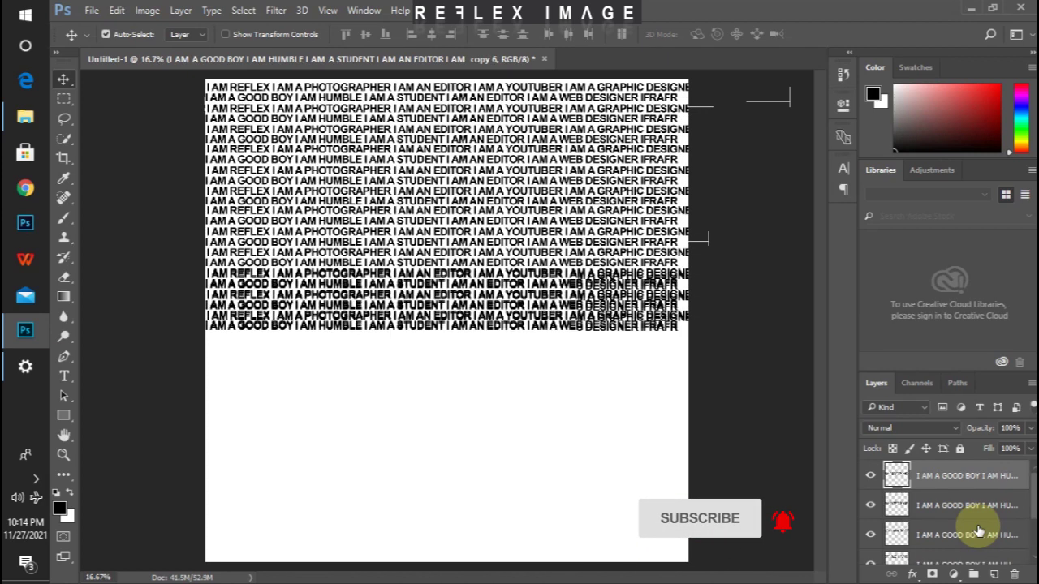
Add another copy of the six-line block directly below the last one, extending the rows past the canvas middle.
{"action": "key", "text": "ctrl+j"}
{"action": "key", "text": "shift+Down"}
{"action": "key", "text": "shift+Down"}
{"action": "key", "text": "shift+Down"}
{"action": "key", "text": "shift+Down"}
{"action": "key", "text": "shift+Down"}
{"action": "key", "text": "shift+Down"}
{"action": "key", "text": "shift+Down"}
{"action": "key", "text": "shift+Down"}
{"action": "key", "text": "shift+Down"}
{"action": "key", "text": "shift+Down"}
{"action": "key", "text": "shift+Down"}
{"action": "key", "text": "shift+Down"}
{"action": "key", "text": "shift+Down"}
{"action": "key", "text": "shift+Down"}
{"action": "key", "text": "shift+Down"}
{"action": "key", "text": "shift+Down"}
{"action": "key", "text": "shift+Down"}
{"action": "key", "text": "shift+Down"}
{"action": "key", "text": "shift+Down"}
{"action": "key", "text": "shift+Down"}
Duplicate the newest text block and shift the copy down so the rows cover about three quarters of the canvas.
{"action": "key", "text": "ctrl+j"}
{"action": "key", "text": "shift+Down"}
{"action": "key", "text": "shift+Down"}
{"action": "key", "text": "shift+Down"}
{"action": "key", "text": "shift+Down"}
{"action": "key", "text": "shift+Down"}
{"action": "key", "text": "shift+Down"}
{"action": "key", "text": "shift+Down"}
{"action": "key", "text": "shift+Down"}
{"action": "key", "text": "shift+Down"}
{"action": "key", "text": "shift+Down"}
{"action": "key", "text": "shift+Down"}
{"action": "key", "text": "shift+Down"}
{"action": "key", "text": "shift+Down"}
{"action": "key", "text": "shift+Down"}
{"action": "key", "text": "shift+Down"}
{"action": "key", "text": "shift+Down"}
{"action": "key", "text": "shift+Down"}
{"action": "key", "text": "shift+Down"}
{"action": "key", "text": "shift+Down"}
{"action": "key", "text": "shift+Down"}
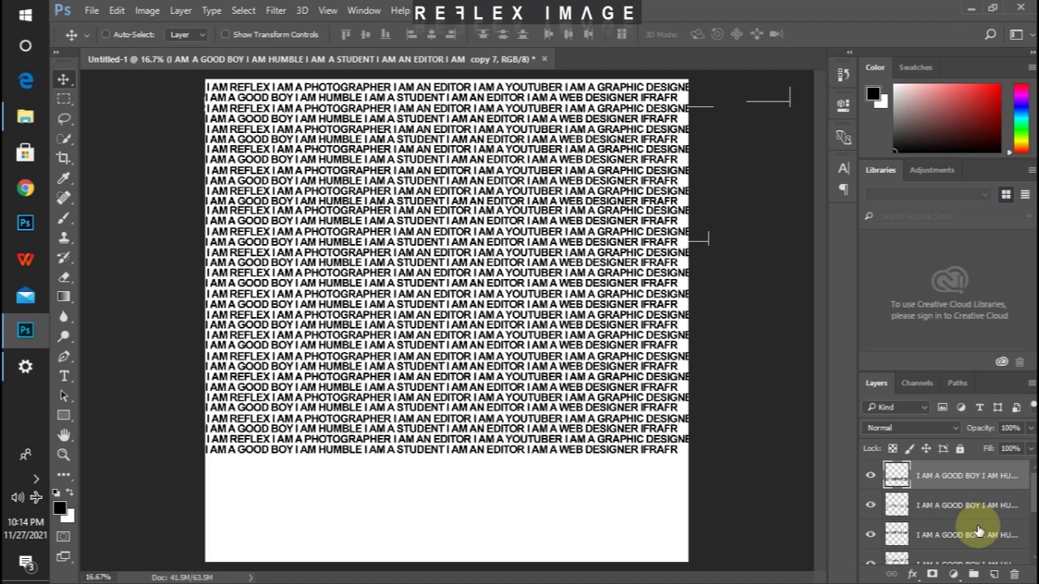
Create a further copy of the six-line block and place it beneath the rows in the lower part of the canvas.
{"action": "key", "text": "shift+Down"}
{"action": "key", "text": "shift+Down"}
{"action": "key", "text": "shift+Down"}
{"action": "key", "text": "shift+Down"}
{"action": "key", "text": "shift+Down"}
{"action": "key", "text": "shift+Down"}
{"action": "key", "text": "shift+Down"}
{"action": "key", "text": "shift+Down"}
{"action": "key", "text": "shift+Down"}
{"action": "key", "text": "shift+Down"}
{"action": "key", "text": "shift+Down"}
{"action": "key", "text": "shift+Down"}
{"action": "key", "text": "shift+Down"}
{"action": "key", "text": "shift+Down"}
{"action": "key", "text": "shift+Down"}
{"action": "key", "text": "shift+Down"}
{"action": "key", "text": "shift+Down"}
{"action": "key", "text": "shift+Down"}
{"action": "key", "text": "shift+Down"}
{"action": "key", "text": "shift+Down"}
Duplicate the block once more and move the copy down to fill the remaining white area at the canvas's bottom edge.
{"action": "key", "text": "ctrl+j"}
{"action": "key", "text": "shift+Down"}
{"action": "key", "text": "shift+Down"}
{"action": "key", "text": "shift+Down"}
{"action": "key", "text": "shift+Down"}
{"action": "key", "text": "shift+Down"}
{"action": "key", "text": "shift+Down"}
{"action": "key", "text": "shift+Down"}
{"action": "key", "text": "shift+Down"}
{"action": "key", "text": "shift+Down"}
{"action": "key", "text": "shift+Down"}
{"action": "key", "text": "shift+Down"}
{"action": "key", "text": "shift+Down"}
{"action": "key", "text": "shift+Down"}
{"action": "key", "text": "shift+Down"}
{"action": "key", "text": "shift+Down"}
{"action": "key", "text": "shift+Down"}
{"action": "key", "text": "shift+Down"}
{"action": "key", "text": "shift+Down"}
{"action": "key", "text": "shift+Down"}
{"action": "key", "text": "shift+Down"}
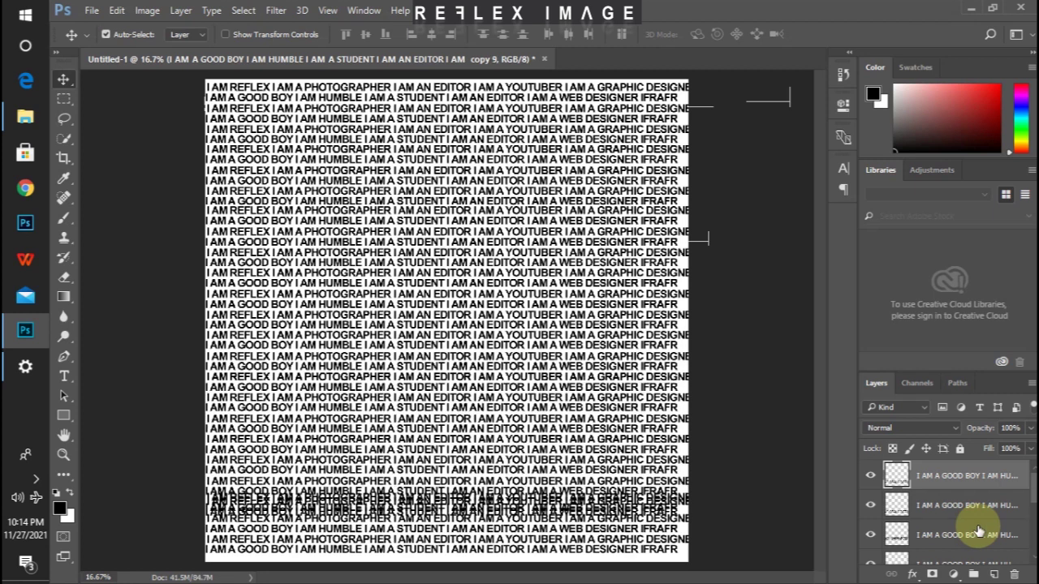
Select all the duplicated text-block layers above the Background and merge them into one layer.
{"action": "scroll", "coordinate": [1006, 511], "scroll_direction": "down", "scroll_amount": 1}
{"action": "left_click", "coordinate": [999, 534], "text": "shift"}
{"action": "key", "text": "ctrl+e"}
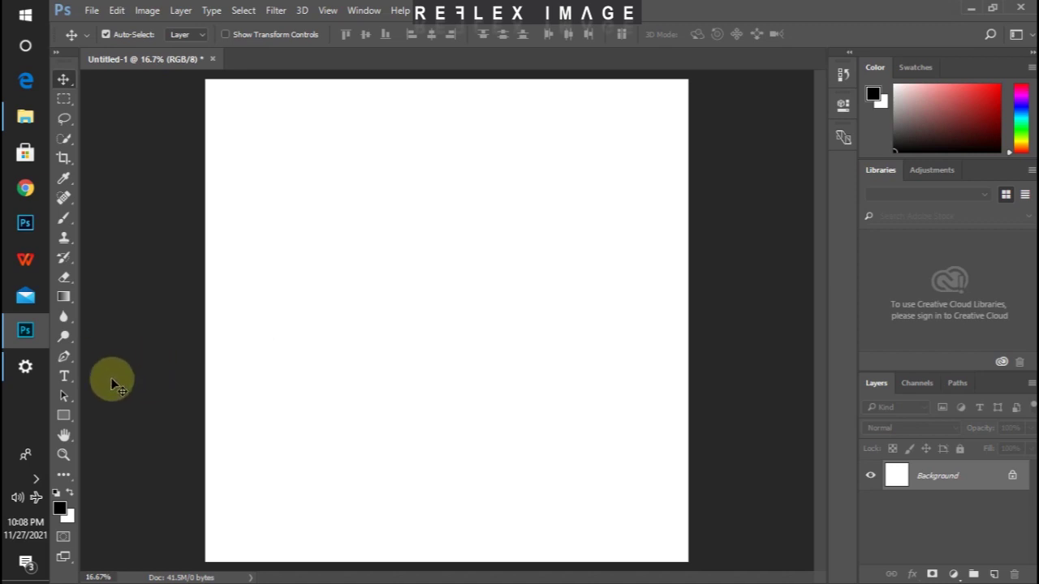
Start a text line near the blank canvas's upper-left corner and set its font to Arial Bold.
{"action": "left_click", "coordinate": [64, 383]}
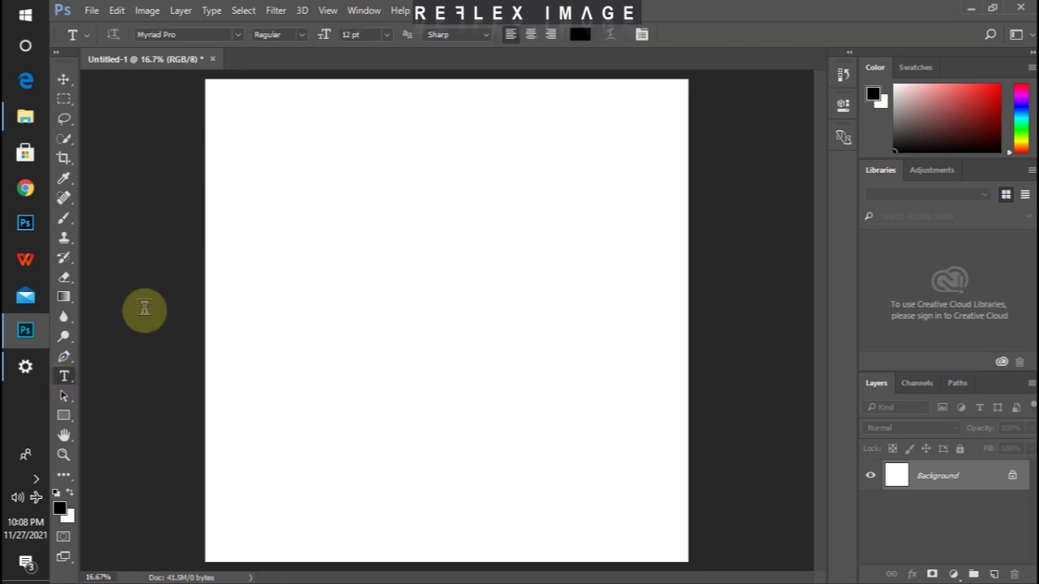
{"action": "left_click", "coordinate": [217, 98]}
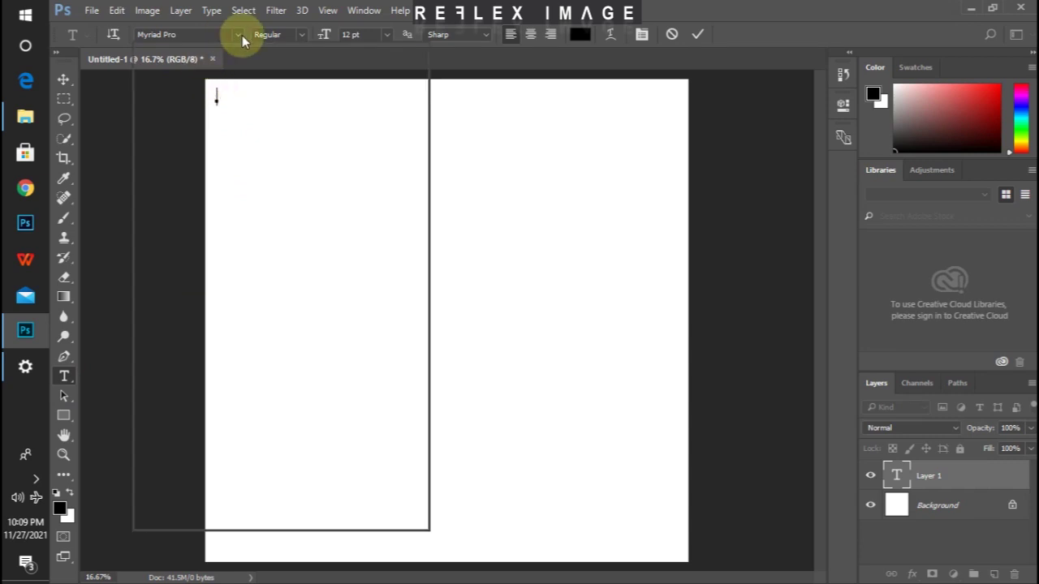
{"action": "left_click", "coordinate": [240, 35]}
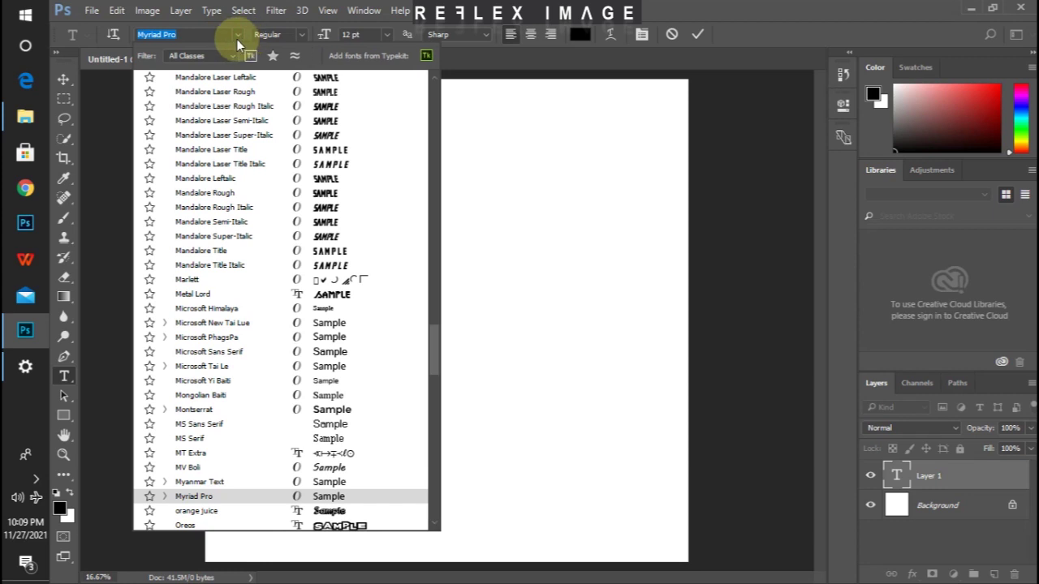
{"action": "type", "text": "ari"}
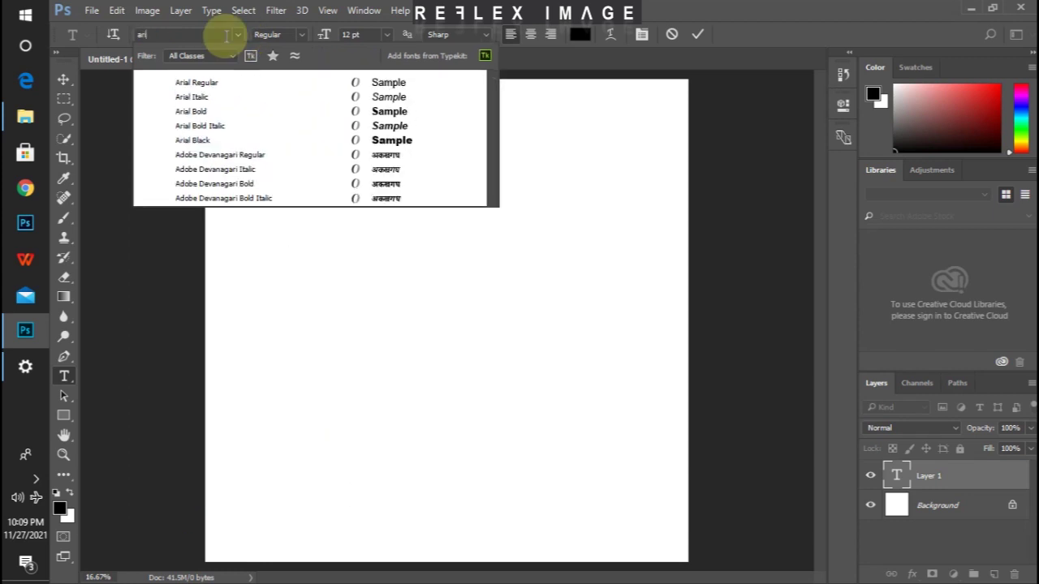
{"action": "left_click", "coordinate": [216, 118]}
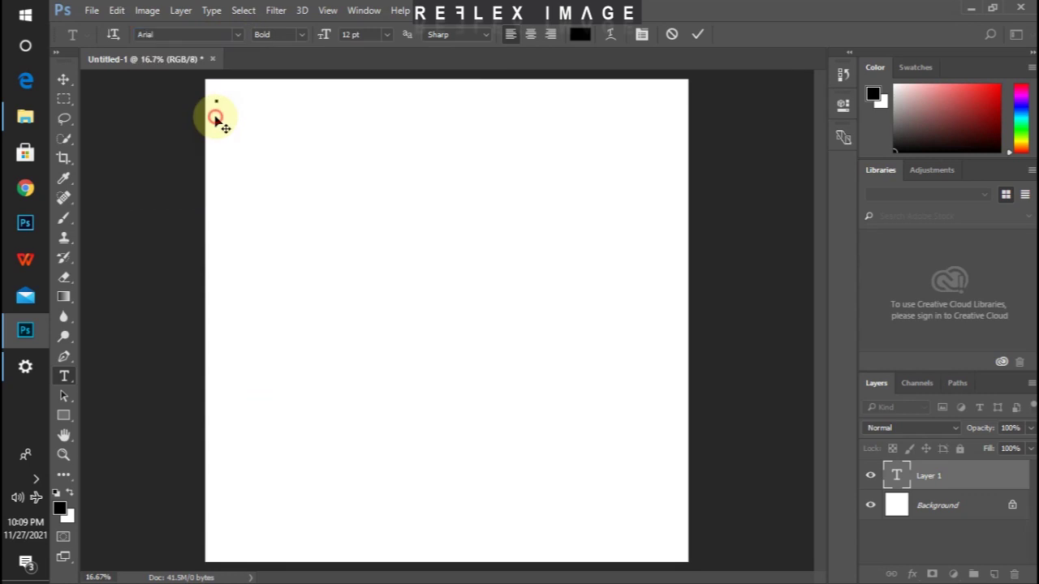
Enter the text "I AM REFLEX I AM A PHOTOGRAPHER I AM AN EDITOR I AM A YOUTUBER" and commit the text layer.
{"action": "type", "text": "j"}
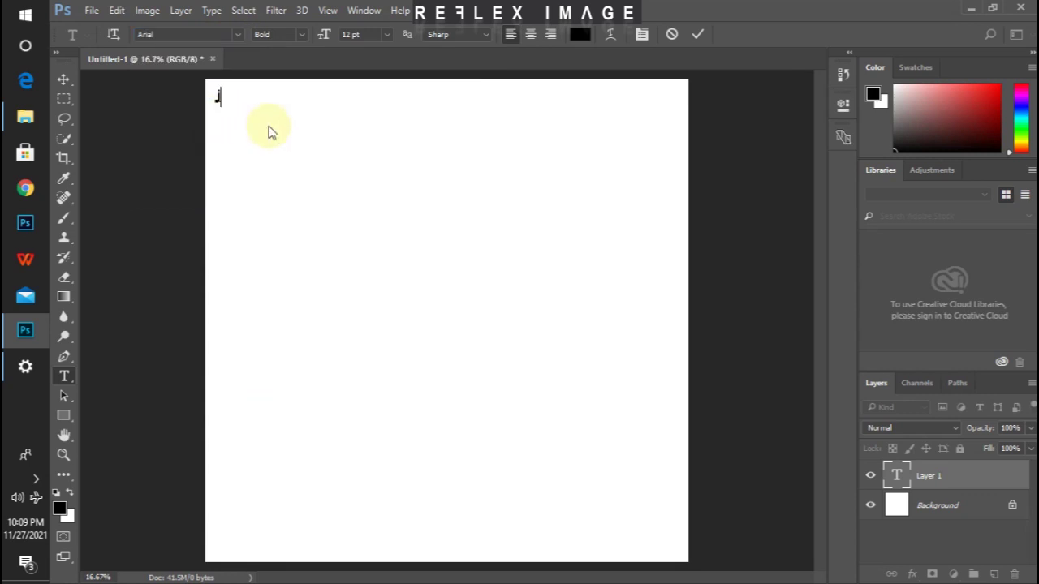
{"action": "key", "text": "BackSpace"}
{"action": "key", "text": "BackSpace"}
{"action": "type", "text": ".AM"}
{"action": "key", "text": "BackSpace"}
{"action": "key", "text": "BackSpace"}
{"action": "key", "text": "BackSpace"}
{"action": "key", "text": "BackSpace"}
{"action": "type", "text": "J AM REFL"}
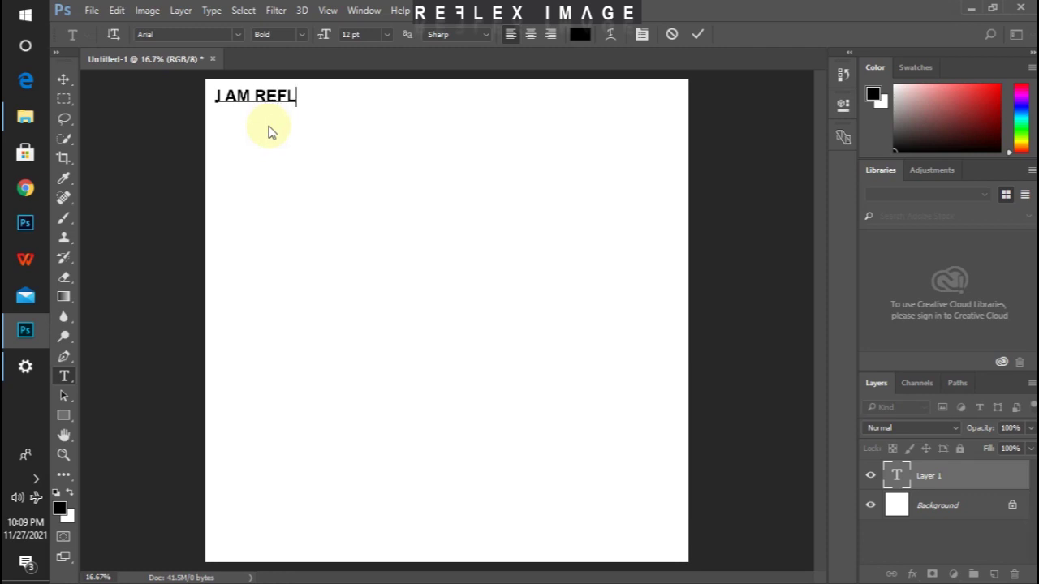
{"action": "type", "text": "EX I AM A "}
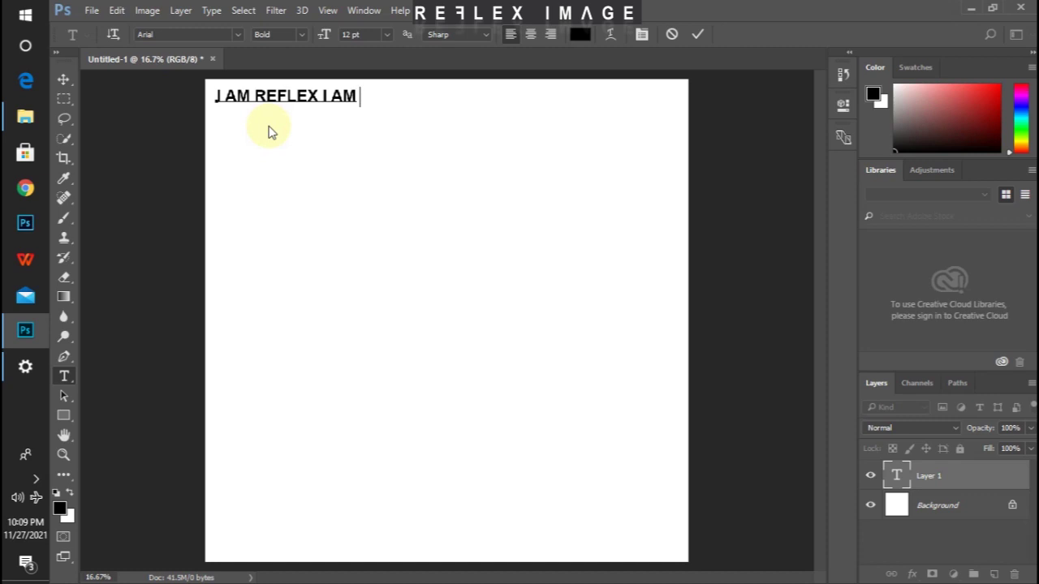
{"action": "type", "text": "PHOT"}
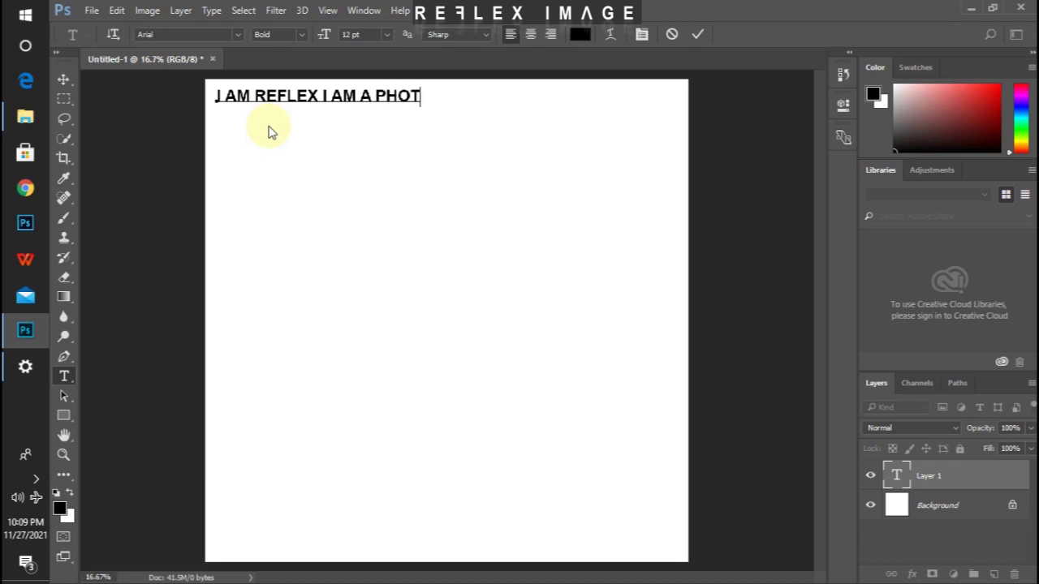
{"action": "type", "text": "OGRAPHER "}
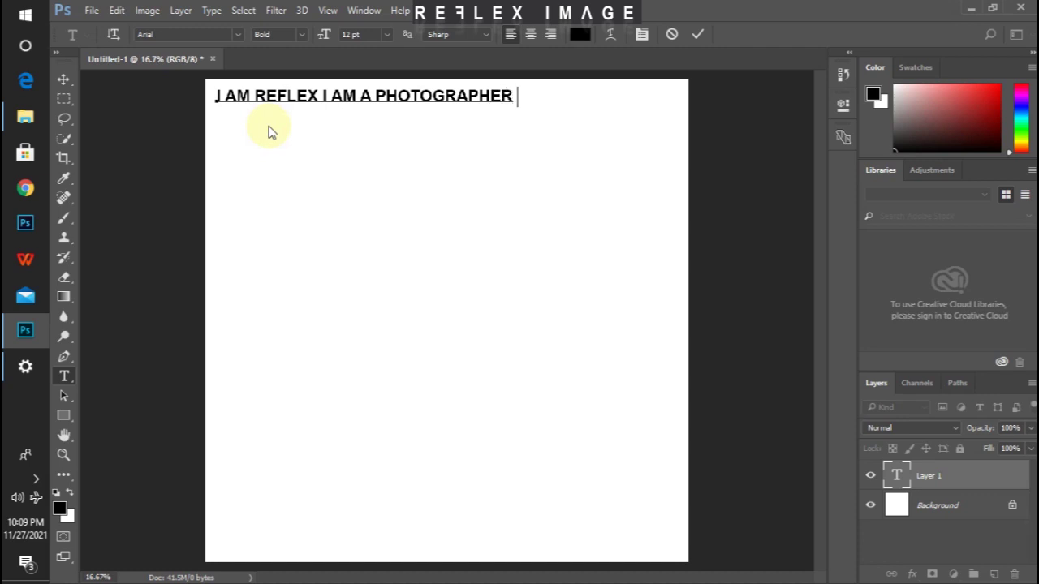
{"action": "type", "text": "I AM"}
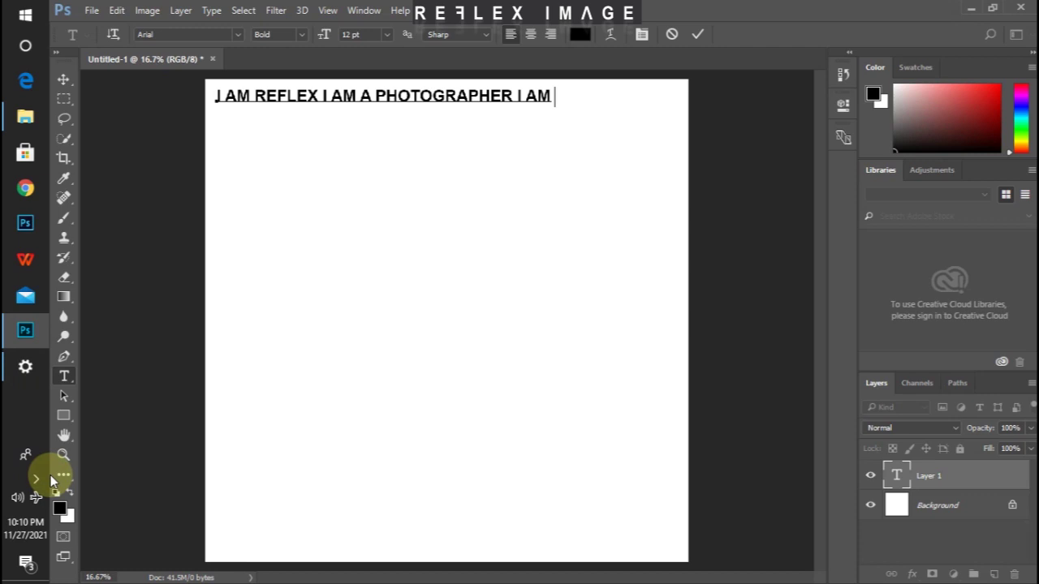
{"action": "type", "text": "AN EDITOR"}
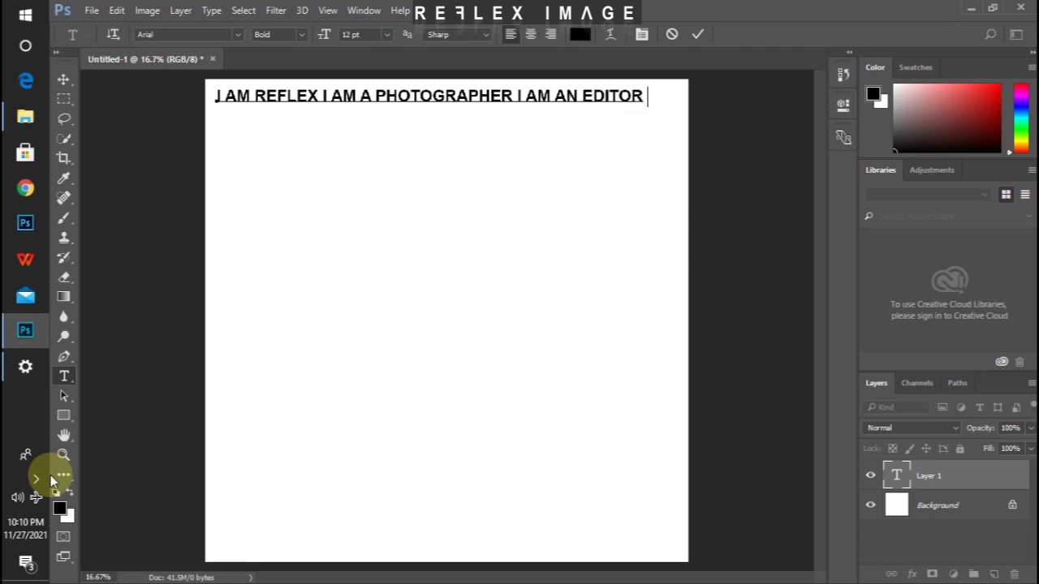
{"action": "type", "text": " I AM A"}
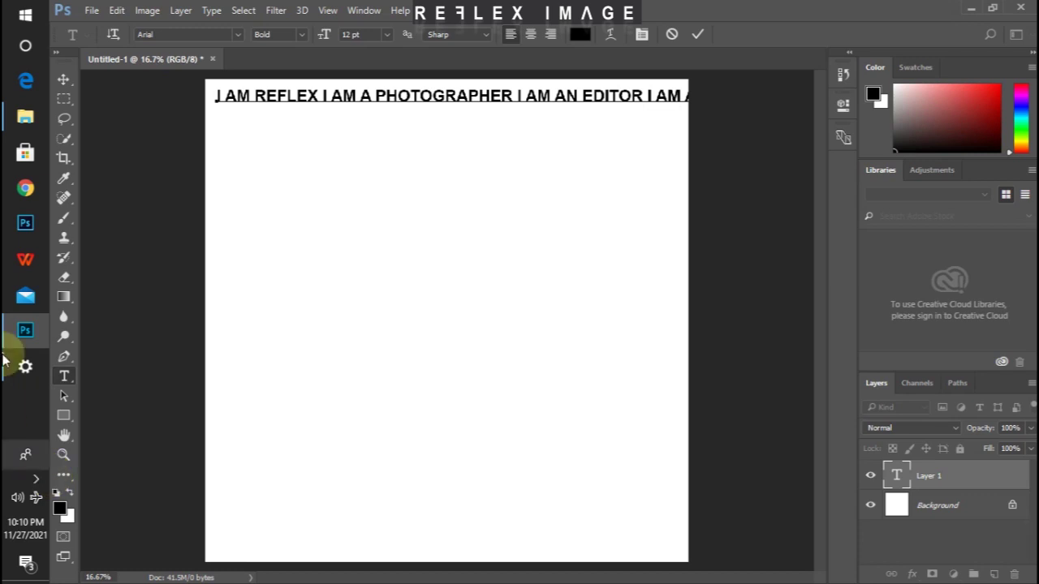
{"action": "left_click", "coordinate": [66, 79]}
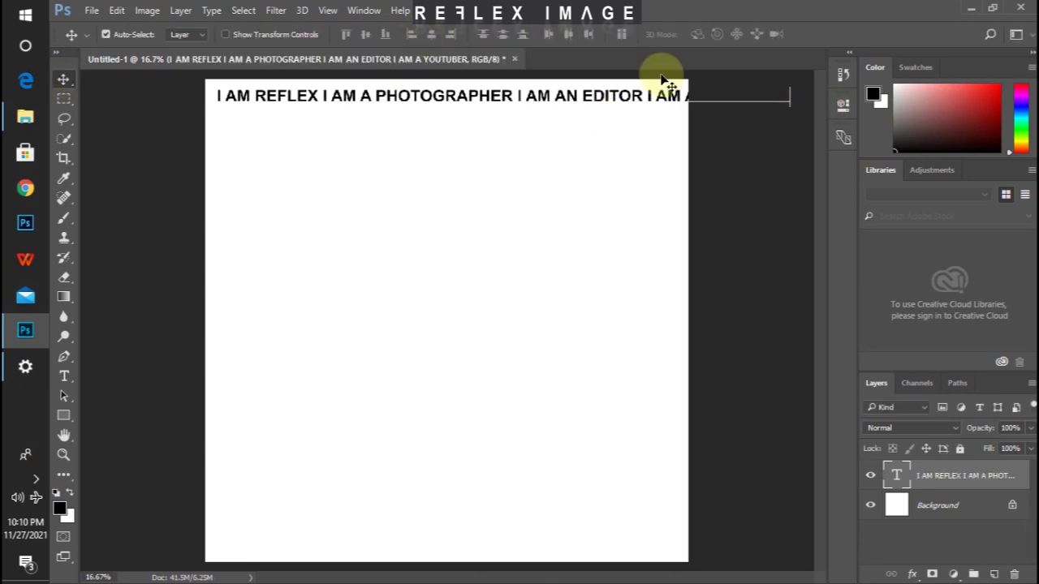
Open the Character settings and set the text line's font size to 8 pt.
{"action": "left_click", "coordinate": [366, 11]}
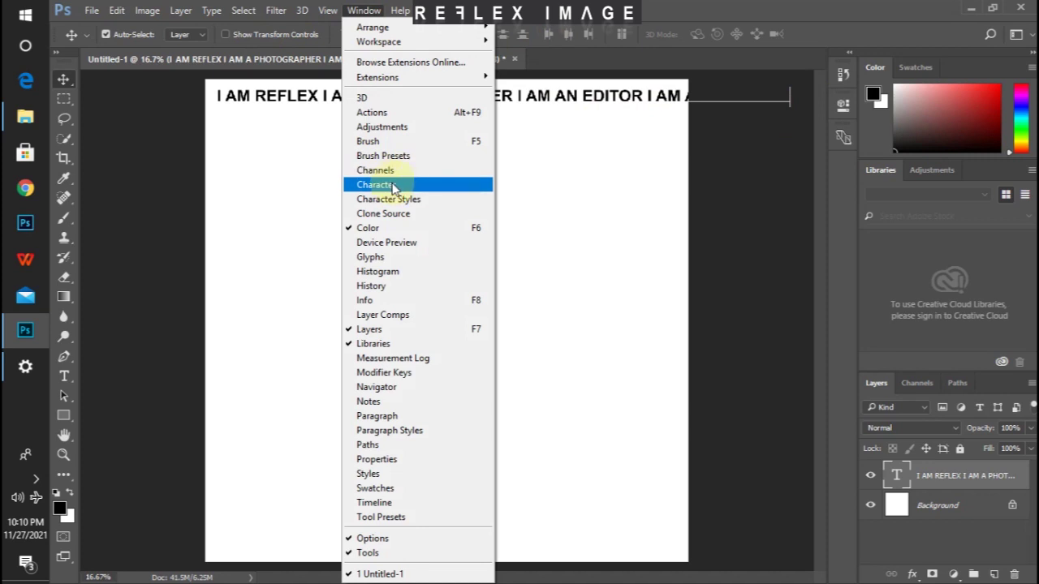
{"action": "left_click", "coordinate": [397, 185]}
{"action": "left_click", "coordinate": [731, 208]}
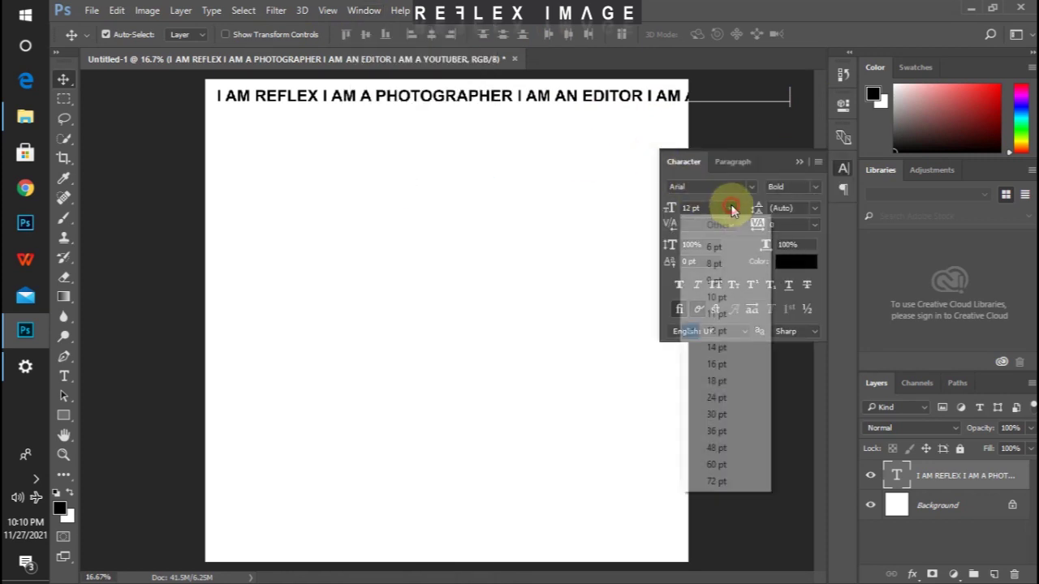
{"action": "left_click", "coordinate": [706, 247]}
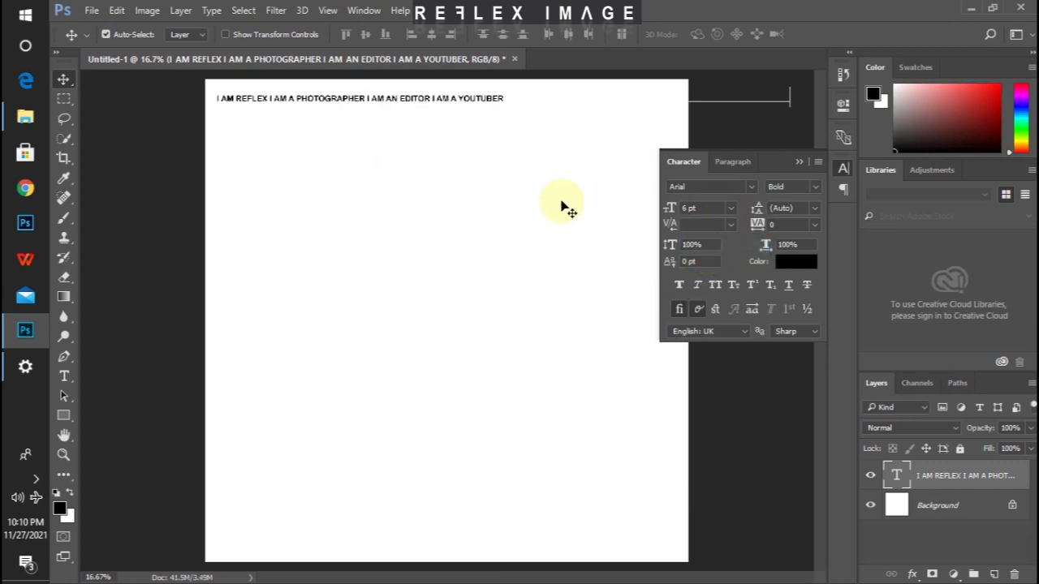
{"action": "left_click", "coordinate": [712, 210]}
{"action": "type", "text": "8"}
{"action": "key", "text": "Return"}
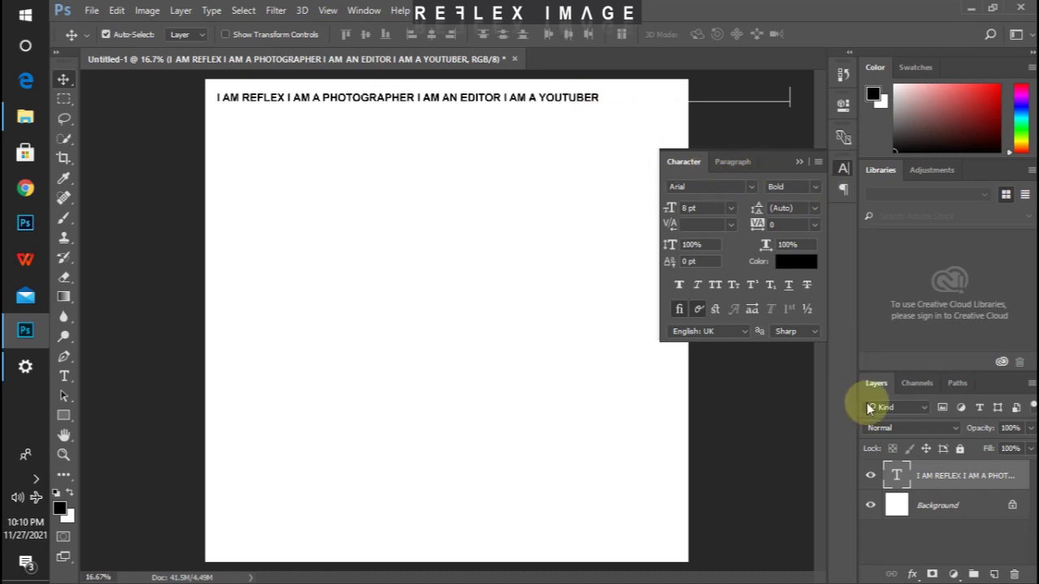
Append "I AM A GRAPHIC" to the end of the text line and commit the edit.
{"action": "double_click", "coordinate": [895, 479]}
{"action": "key", "text": "Right"}
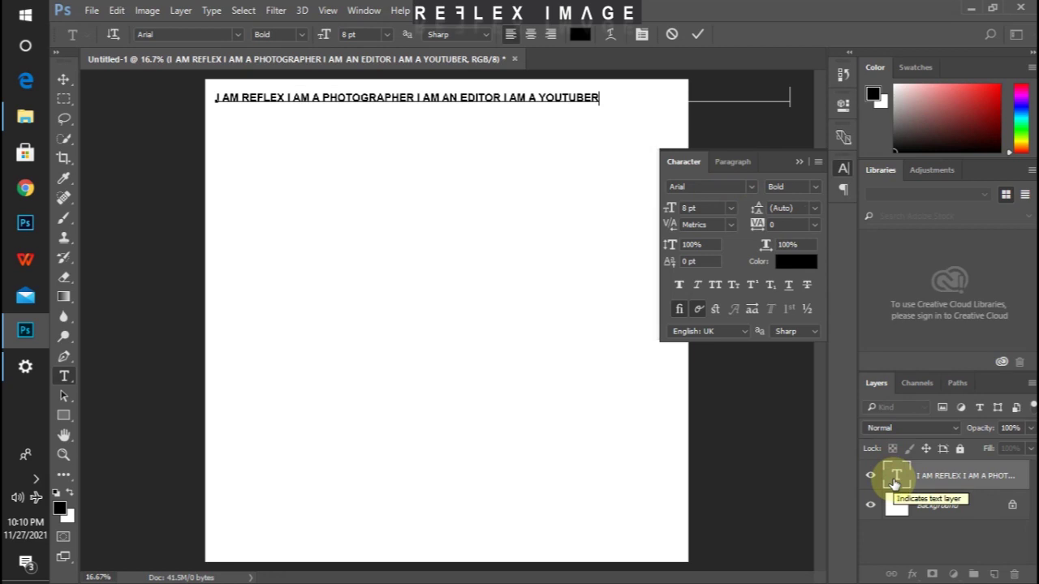
{"action": "type", "text": "I AM A GRAPHIC"}
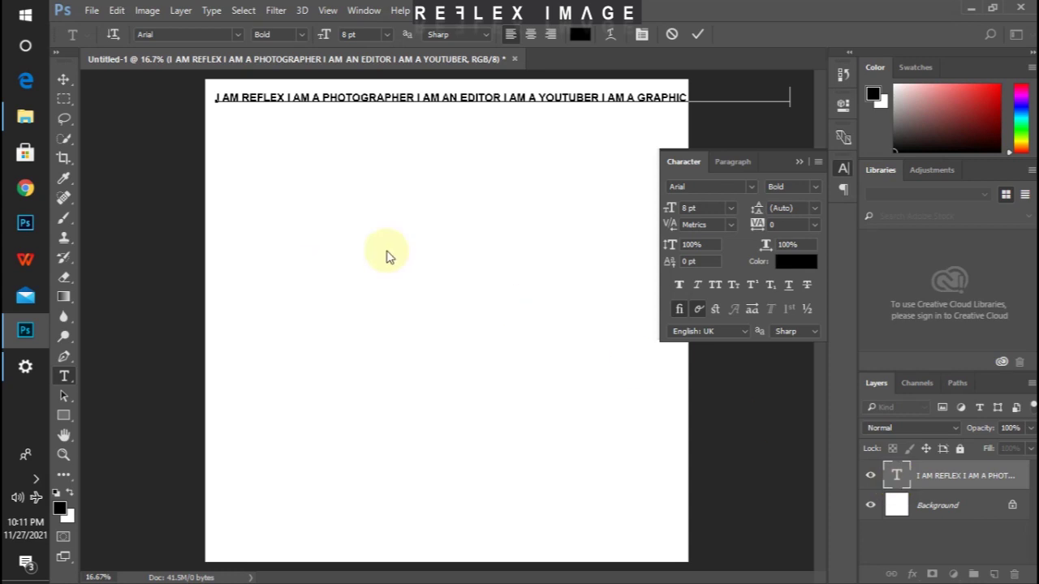
{"action": "left_click", "coordinate": [63, 78]}
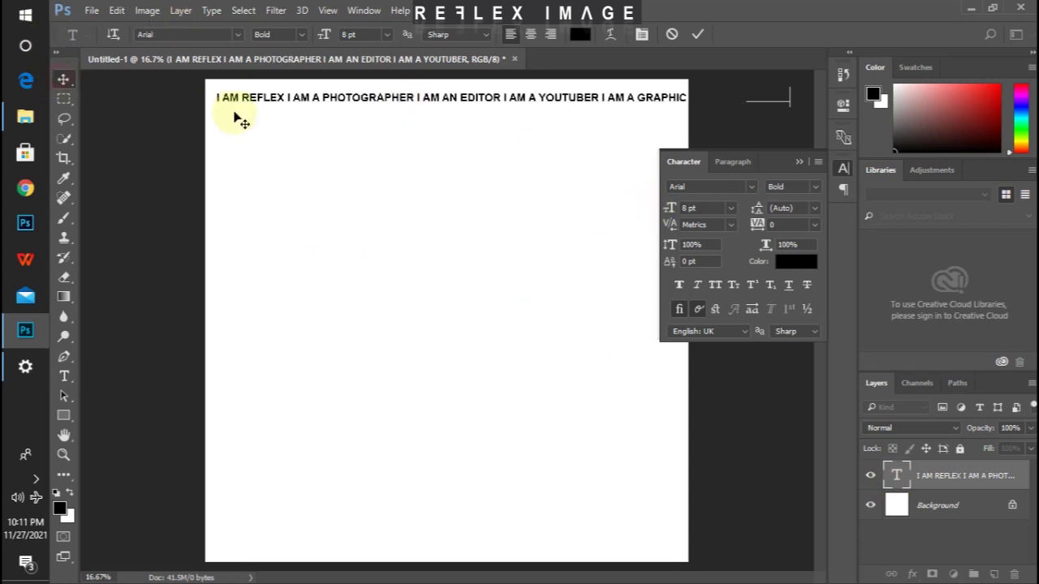
Move the text line up into the canvas's upper-left corner so it starts at the left edge.
{"action": "left_click_drag", "start_coordinate": [303, 98], "coordinate": [295, 93]}
{"action": "key", "text": "Right"}
{"action": "key", "text": "Right"}
{"action": "key", "text": "Right"}
{"action": "key", "text": "Up"}
{"action": "key", "text": "Up"}
{"action": "key", "text": "Up"}
{"action": "key", "text": "Up"}
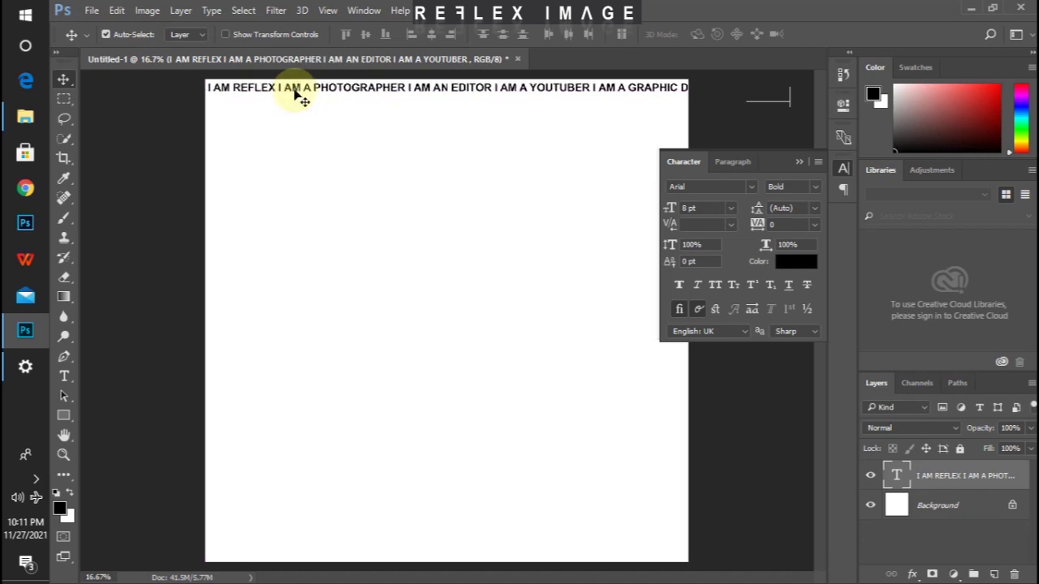
{"action": "key", "text": "Left"}
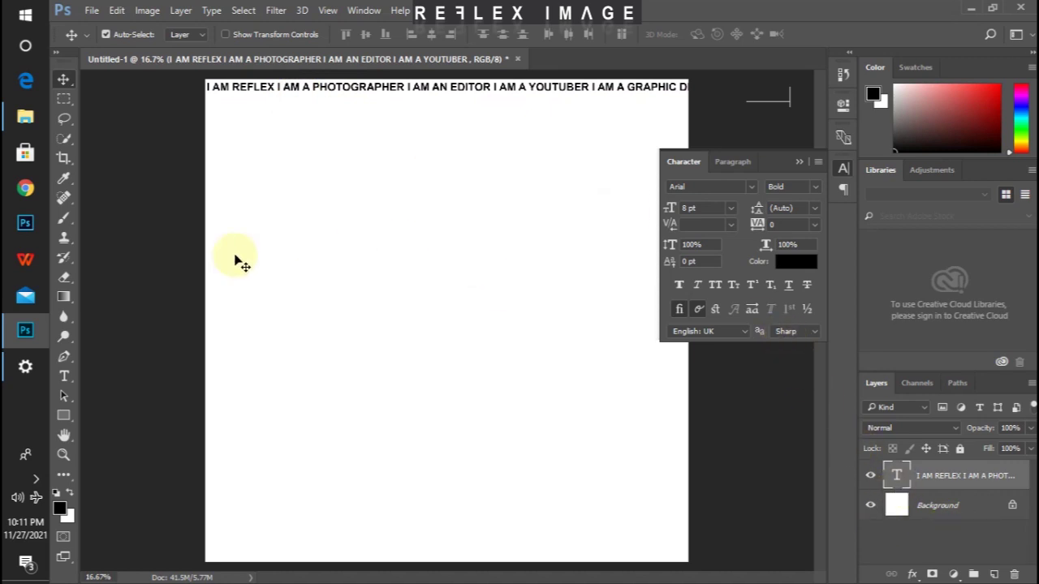
Add the text line "I AM A GOOD BOY I AM HUMBLE I AM A STUDENT I AM AN EDITOR I AM A WEBDESGIER" under the first.
{"action": "key", "text": "t"}
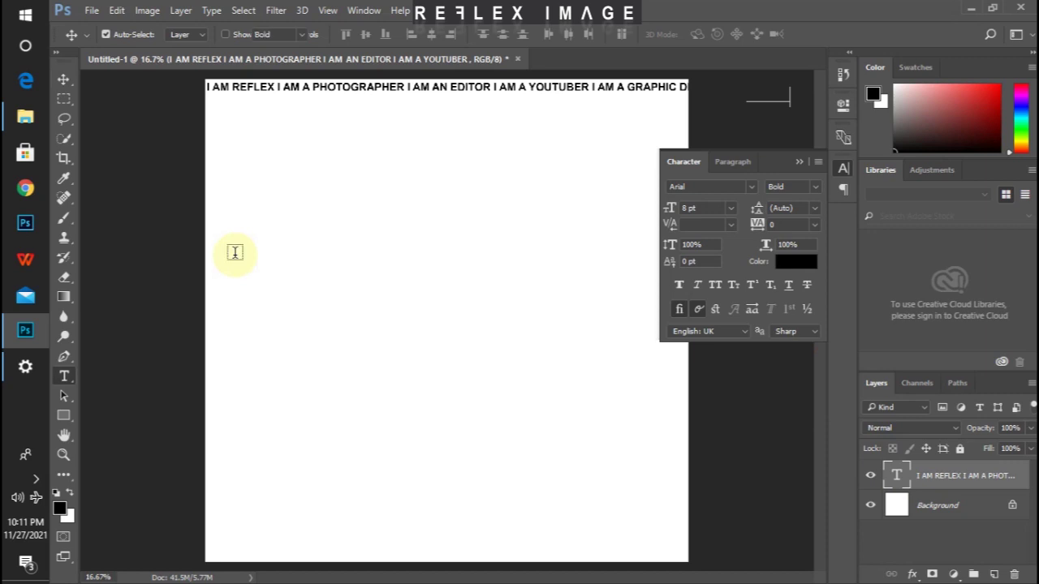
{"action": "left_click", "coordinate": [253, 239]}
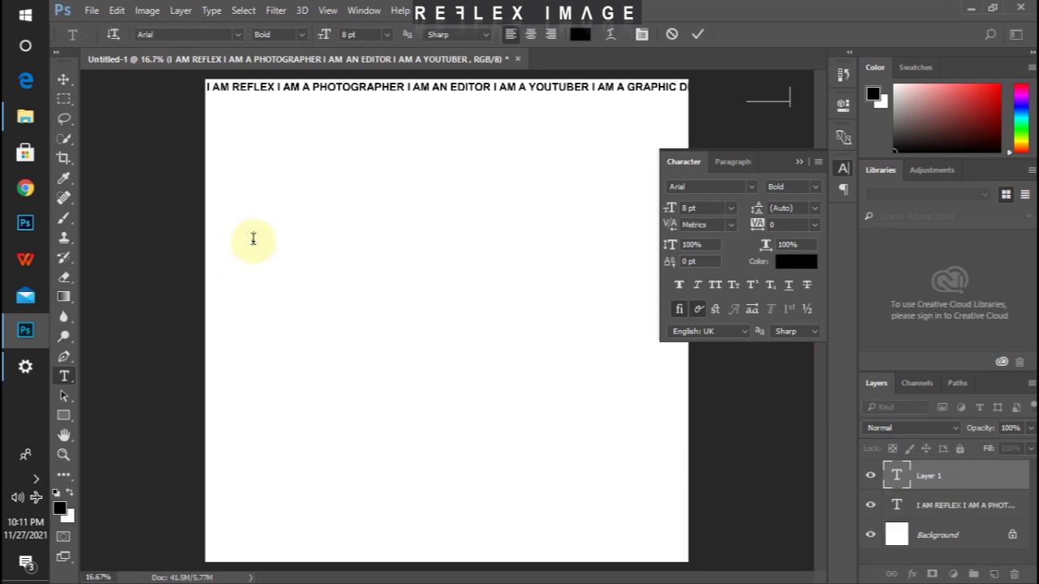
{"action": "type", "text": "I AM A GOOD BO"}
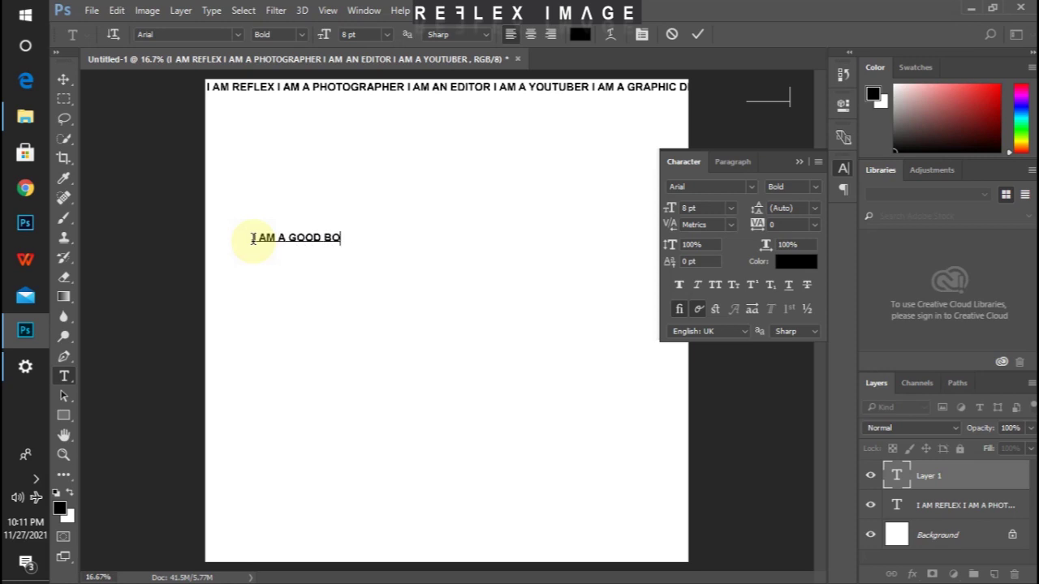
{"action": "type", "text": "Y I AM HUMBL"}
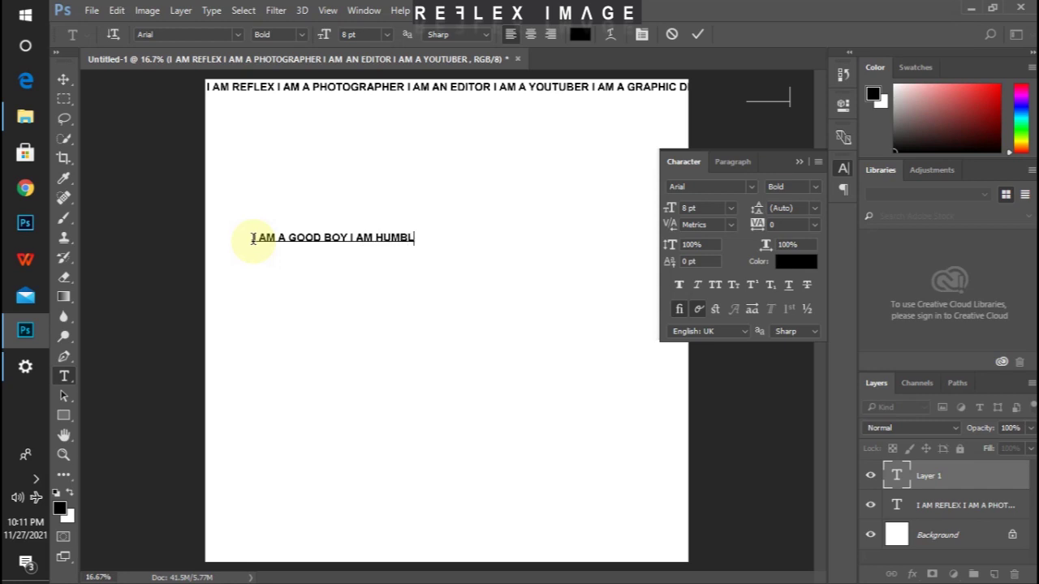
{"action": "type", "text": "E I AM A STUDE"}
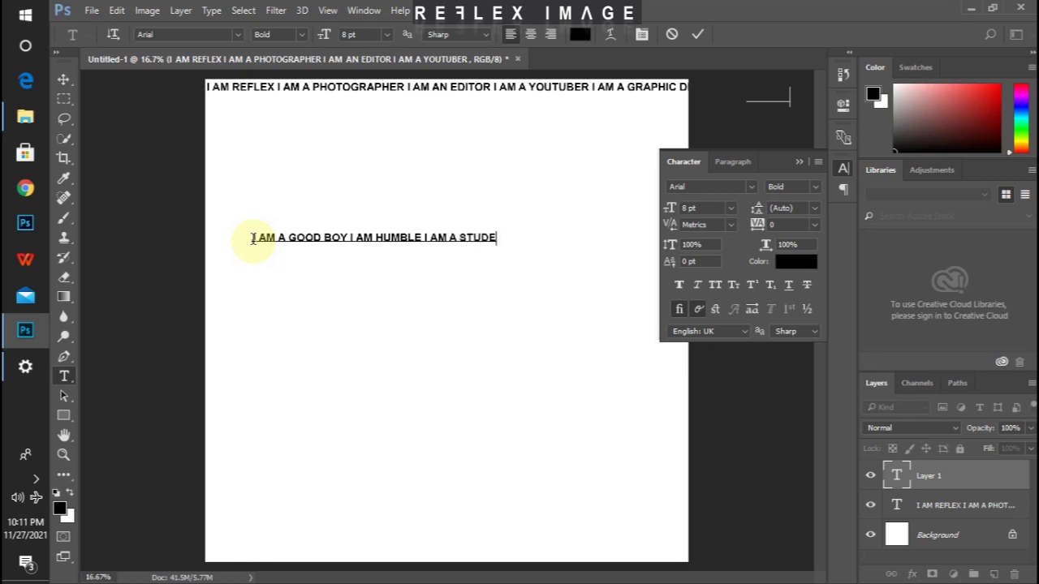
{"action": "type", "text": "NT I AM AN EDITOR"}
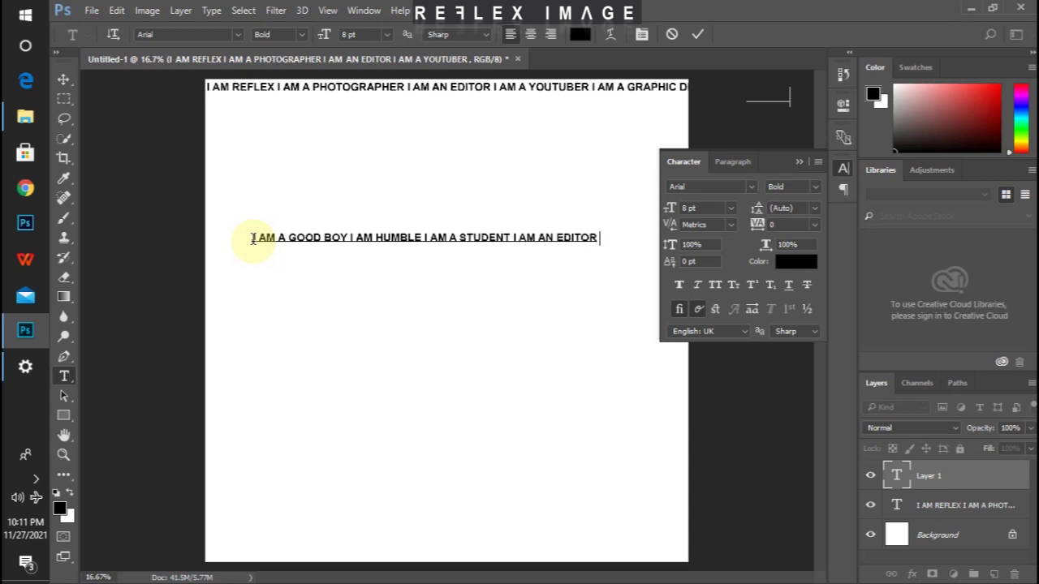
{"action": "type", "text": " I AM A WEB"}
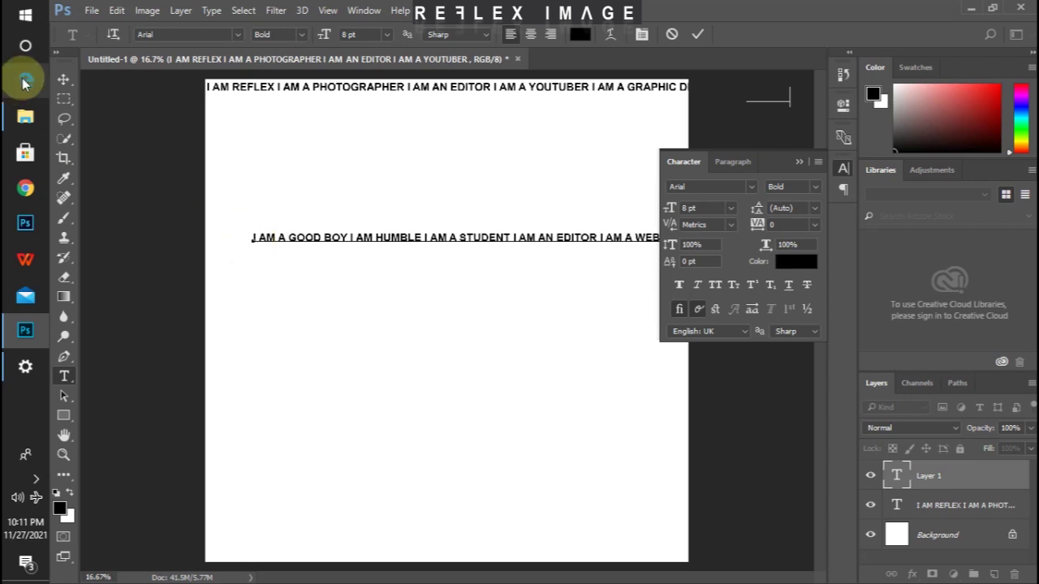
{"action": "left_click", "coordinate": [63, 78]}
{"action": "left_click_drag", "start_coordinate": [354, 242], "coordinate": [303, 107]}
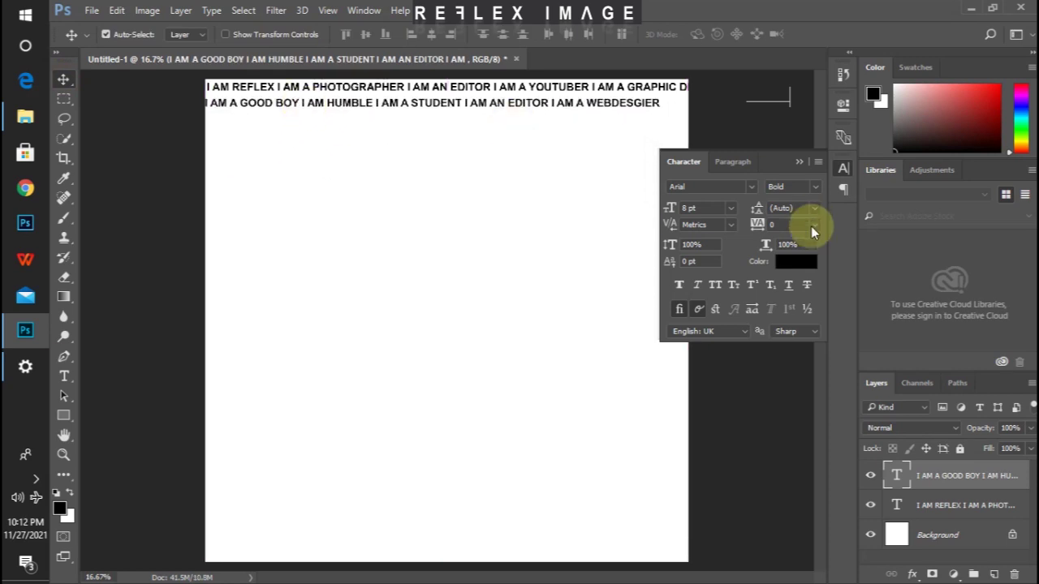
Correct the end of the second text line to "WEB DESIGNER", append "IFRAFR" and commit the edit.
{"action": "double_click", "coordinate": [896, 478]}
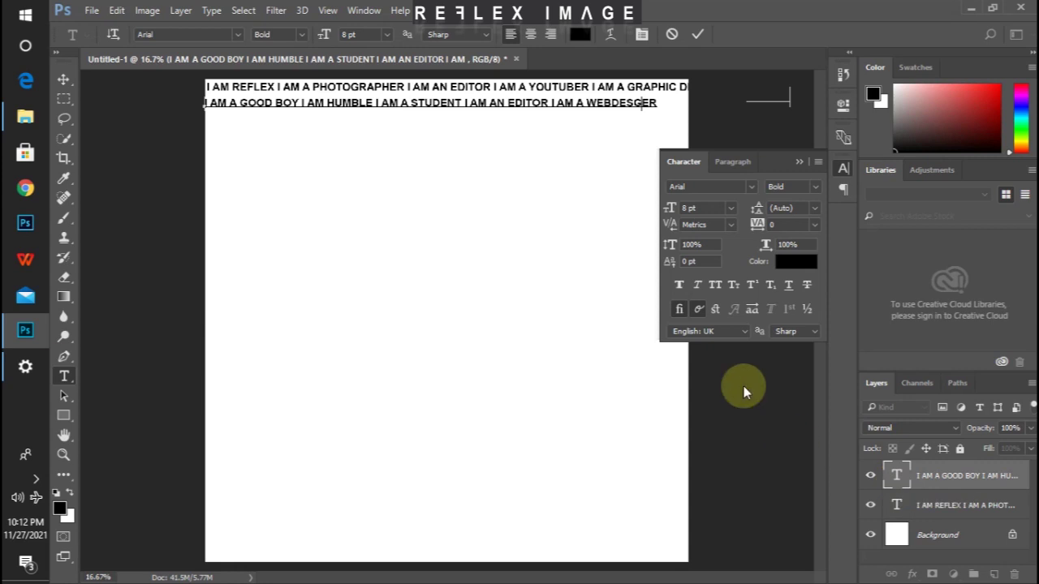
{"action": "key", "text": "Left"}
{"action": "key", "text": "Left"}
{"action": "key", "text": "Left"}
{"action": "key", "text": "Left"}
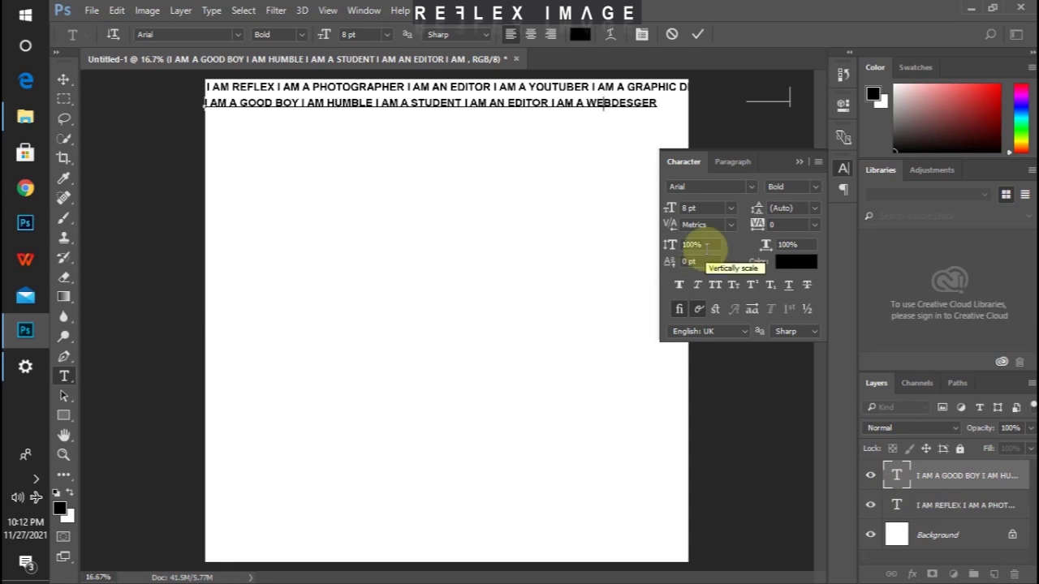
{"action": "key", "text": "Right"}
{"action": "key", "text": "Right"}
{"action": "key", "text": "Left"}
{"action": "type", "text": "IG"}
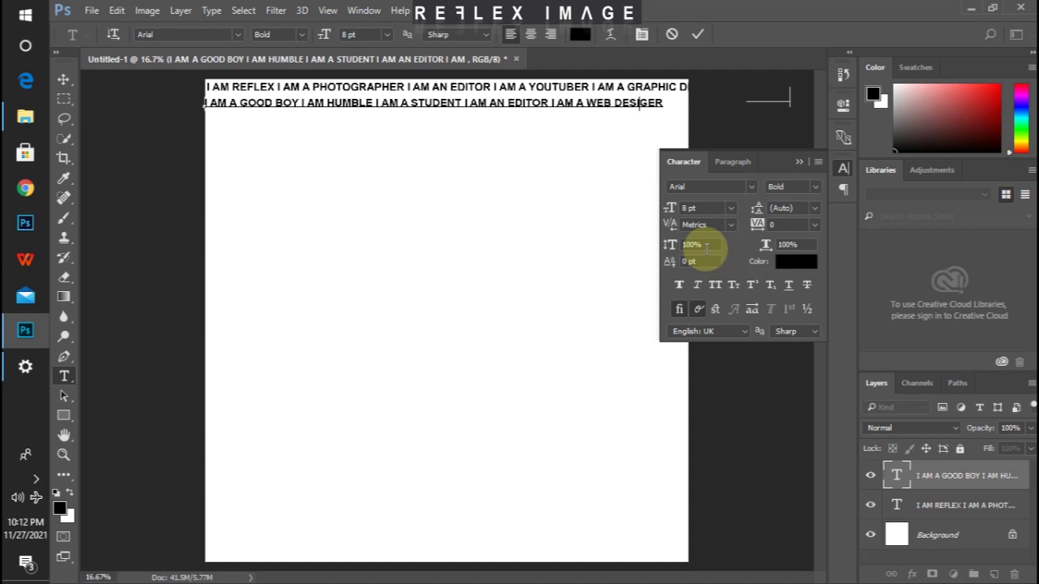
{"action": "type", "text": "NER"}
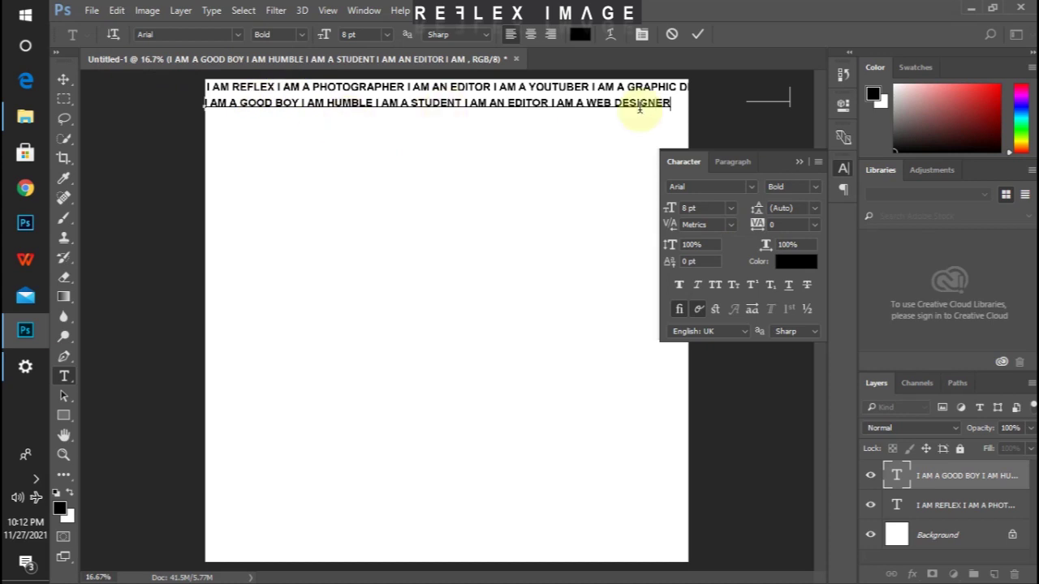
{"action": "type", "text": " IFR"}
{"action": "left_click", "coordinate": [63, 81]}
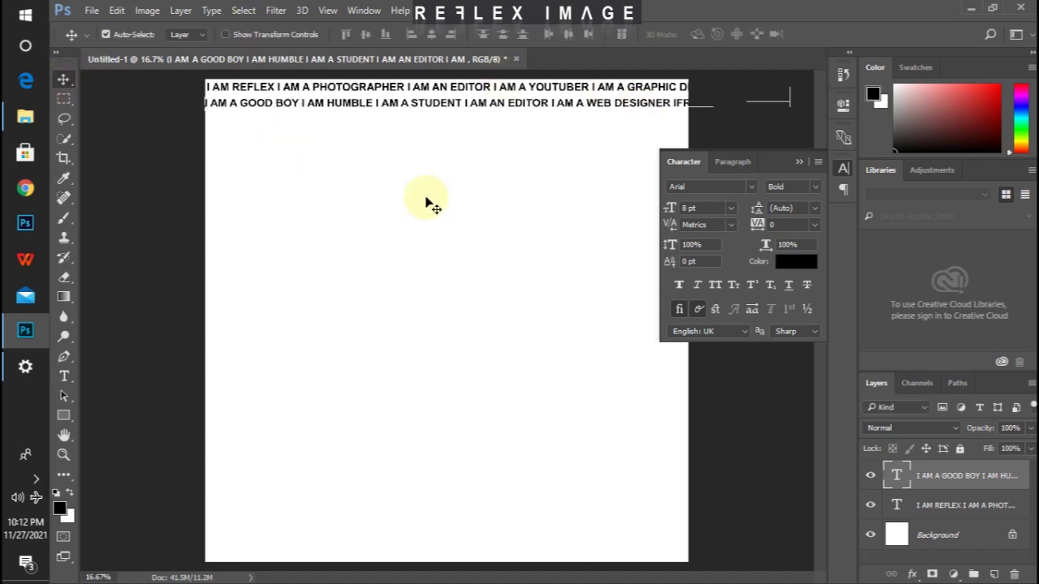
Nudge the second text line up until it sits tightly beneath the first line.
{"action": "key", "text": "Up"}
{"action": "key", "text": "Up"}
{"action": "key", "text": "Up"}
{"action": "key", "text": "Up"}
{"action": "key", "text": "Up"}
{"action": "key", "text": "Up"}
{"action": "key", "text": "Up"}
{"action": "key", "text": "Up"}
{"action": "key", "text": "Up"}
{"action": "key", "text": "Up"}
{"action": "key", "text": "Up"}
{"action": "key", "text": "Up"}
{"action": "key", "text": "Up"}
{"action": "key", "text": "Up"}
{"action": "key", "text": "Up"}
{"action": "key", "text": "Up"}
{"action": "key", "text": "Up"}
{"action": "key", "text": "Up"}
{"action": "key", "text": "Up"}
{"action": "key", "text": "Up"}
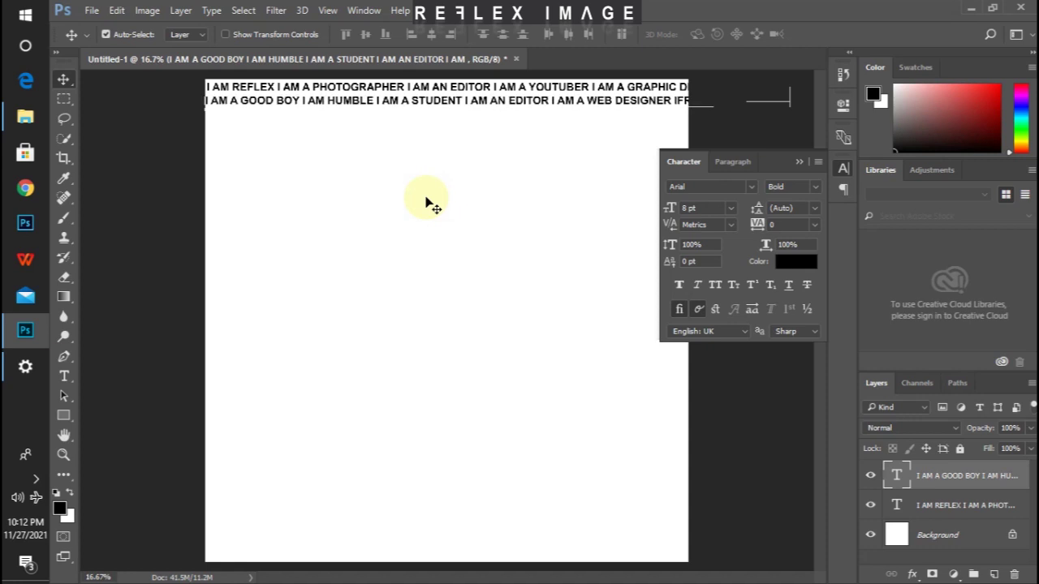
{"action": "key", "text": "Up"}
{"action": "key", "text": "Up"}
{"action": "key", "text": "Up"}
{"action": "key", "text": "Up"}
{"action": "key", "text": "Up"}
{"action": "key", "text": "Up"}
{"action": "key", "text": "Up"}
{"action": "key", "text": "Up"}
{"action": "key", "text": "Up"}
{"action": "key", "text": "Up"}
{"action": "key", "text": "Up"}
{"action": "key", "text": "Up"}
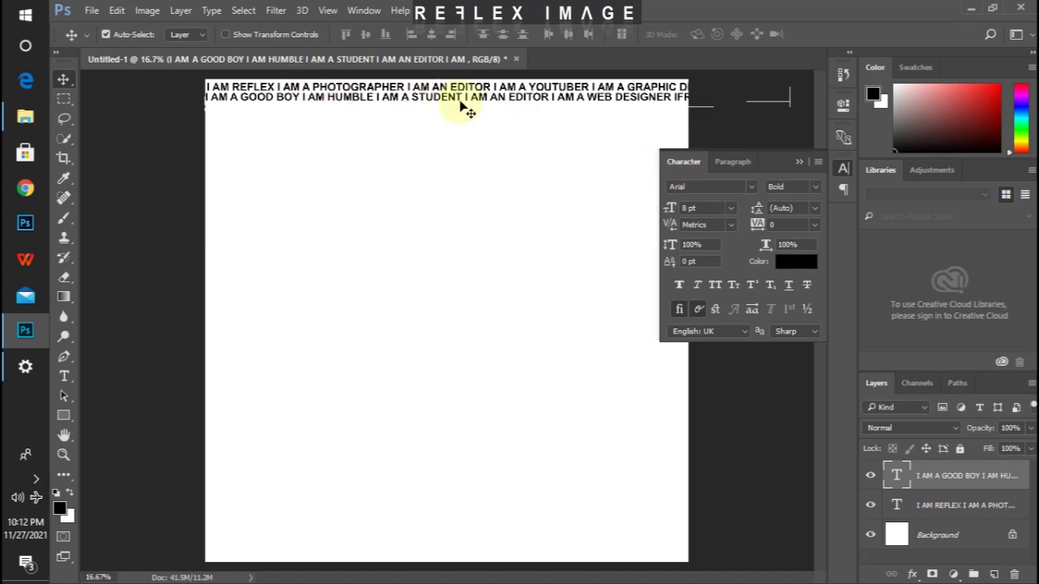
Set the tracking of both text lines to -40 and collapse the Character settings.
{"action": "left_click", "coordinate": [784, 226]}
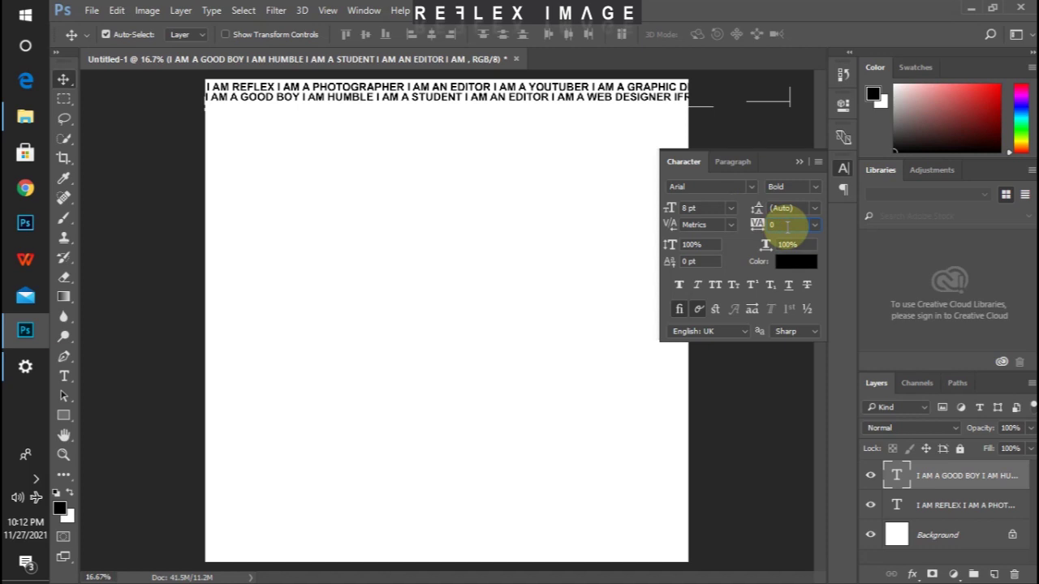
{"action": "type", "text": "-20"}
{"action": "key", "text": "Return"}
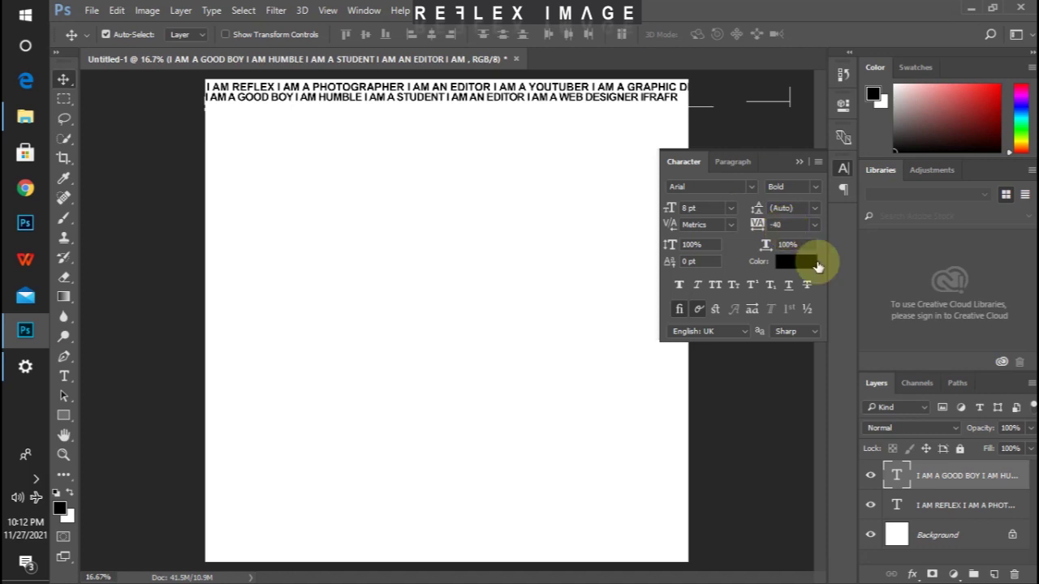
{"action": "left_click", "coordinate": [944, 512], "text": "shift"}
{"action": "left_click", "coordinate": [944, 512]}
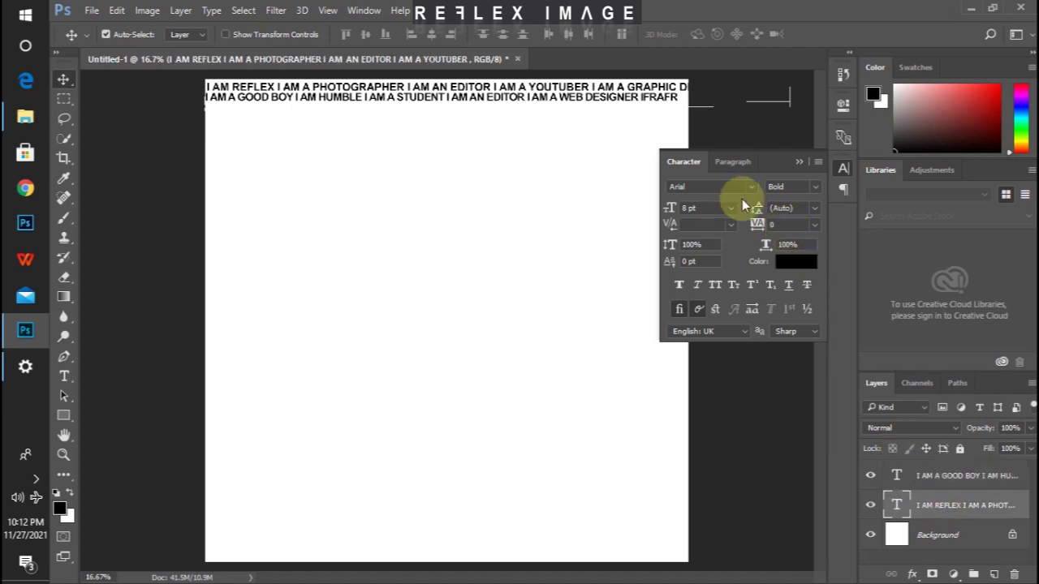
{"action": "left_click", "coordinate": [798, 225]}
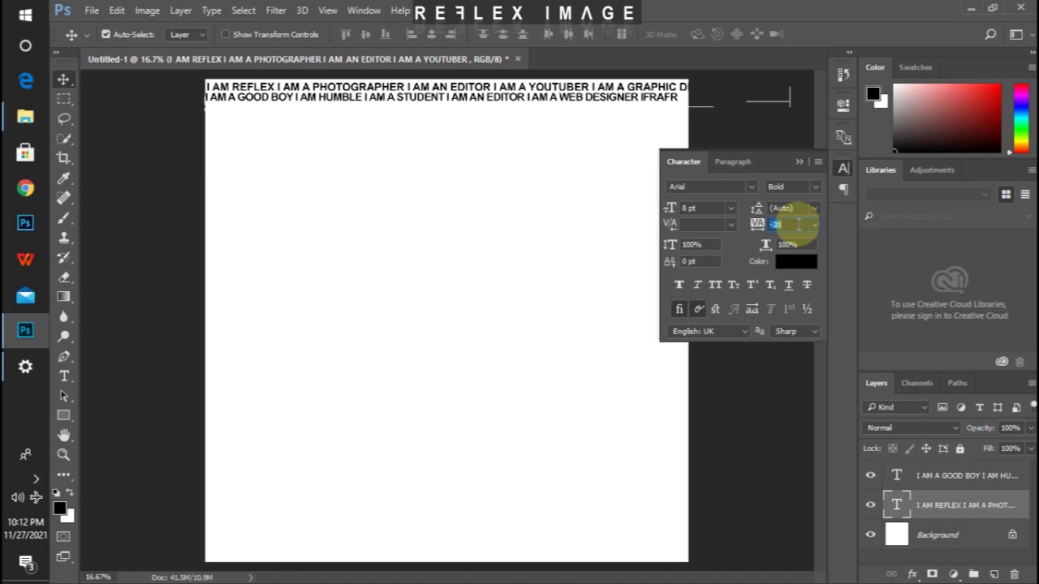
{"action": "type", "text": "-40"}
{"action": "key", "text": "Return"}
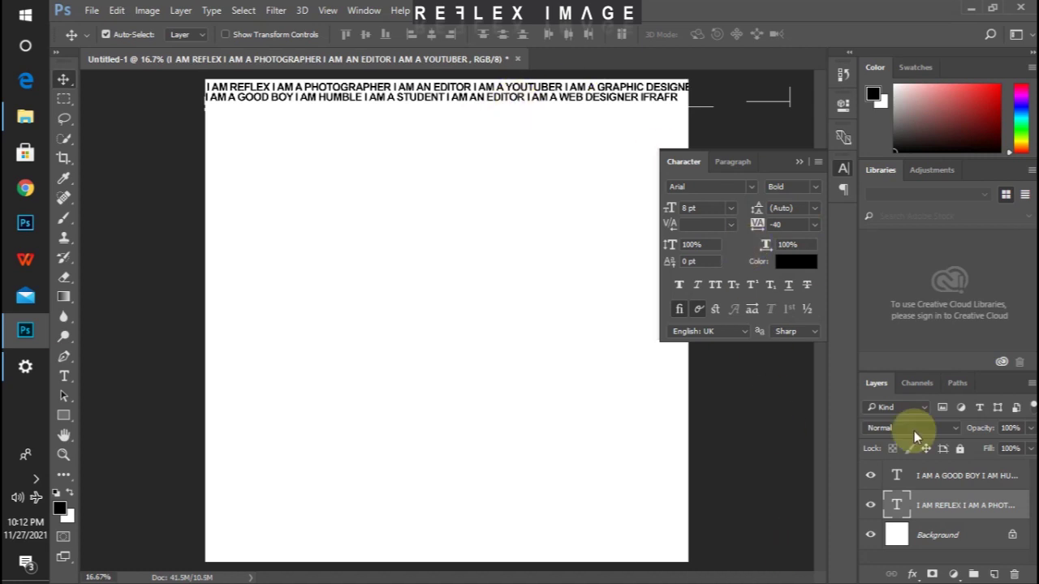
{"action": "left_click", "coordinate": [799, 162]}
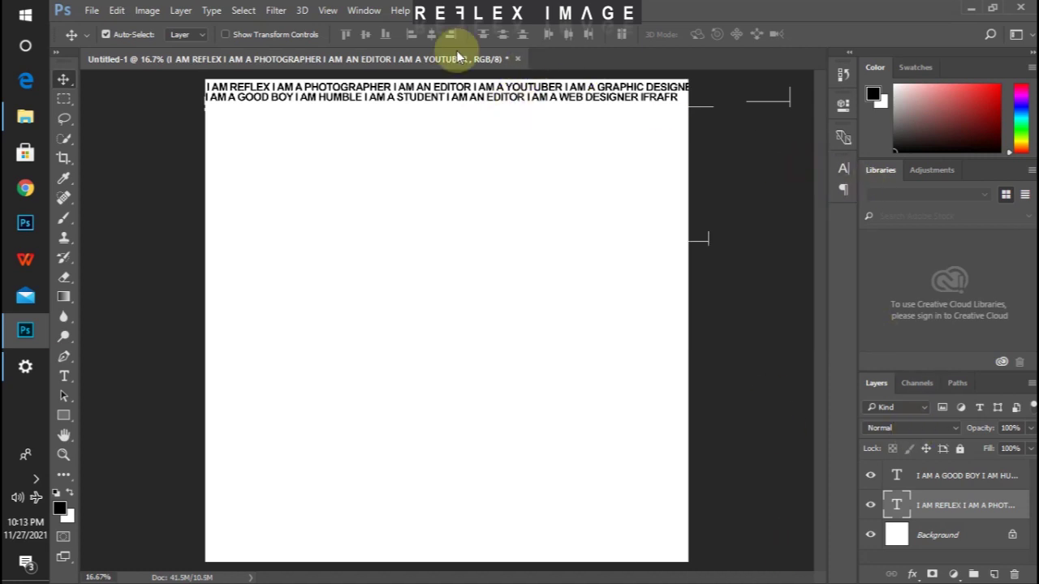
Duplicate both text layers together and nudge the copies down to form two rows tightly below the originals.
{"action": "left_click", "coordinate": [955, 485]}
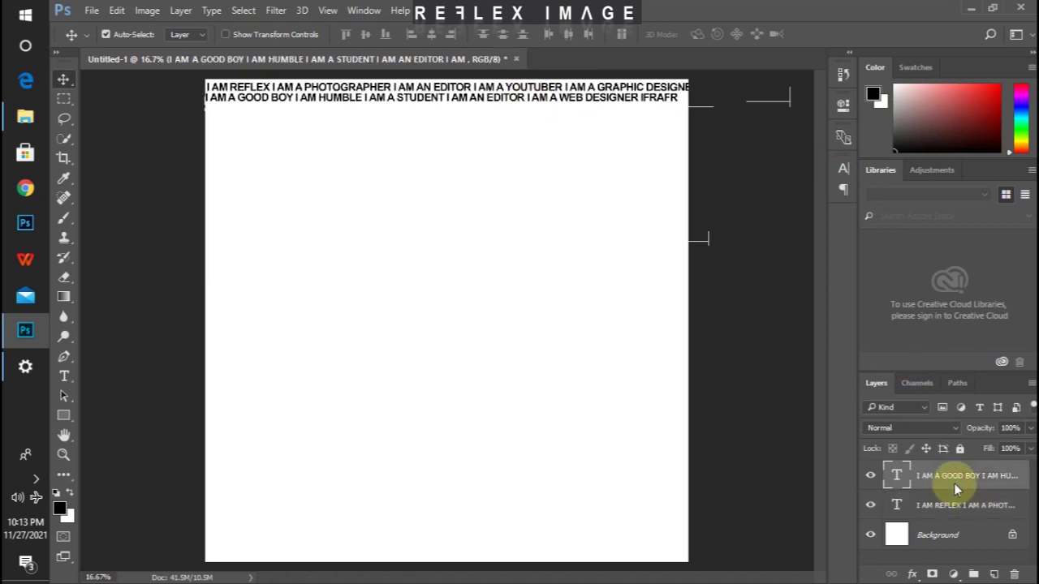
{"action": "key", "text": "ctrl"}
{"action": "left_click", "coordinate": [961, 517], "text": "ctrl"}
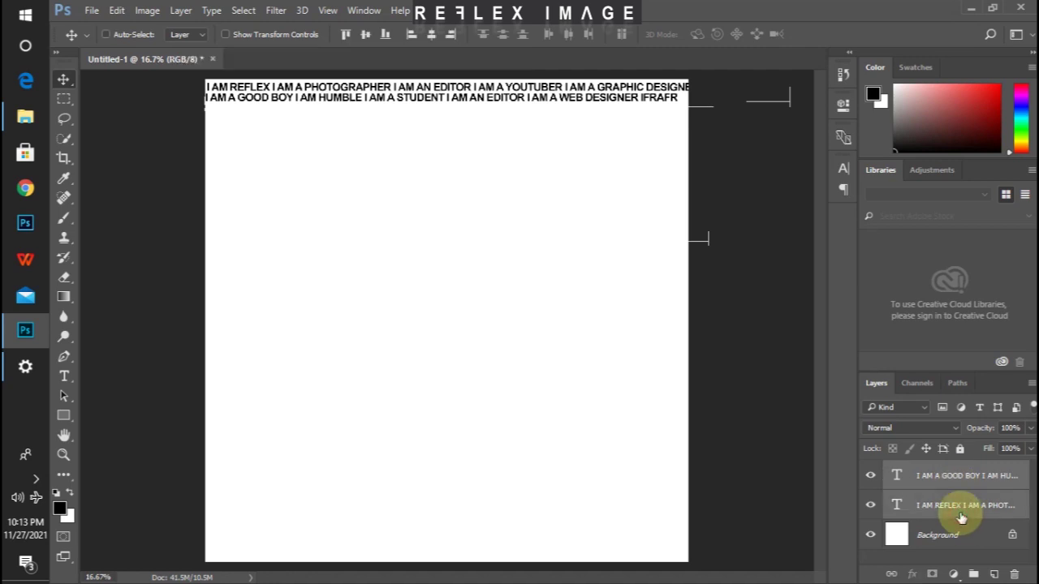
{"action": "key", "text": "ctrl+j"}
{"action": "key", "text": "shift+Down"}
{"action": "key", "text": "shift+Down"}
{"action": "key", "text": "shift+Down"}
{"action": "key", "text": "shift+Down"}
{"action": "key", "text": "shift+Down"}
{"action": "key", "text": "shift+Down"}
{"action": "key", "text": "shift+Down"}
{"action": "key", "text": "shift+Down"}
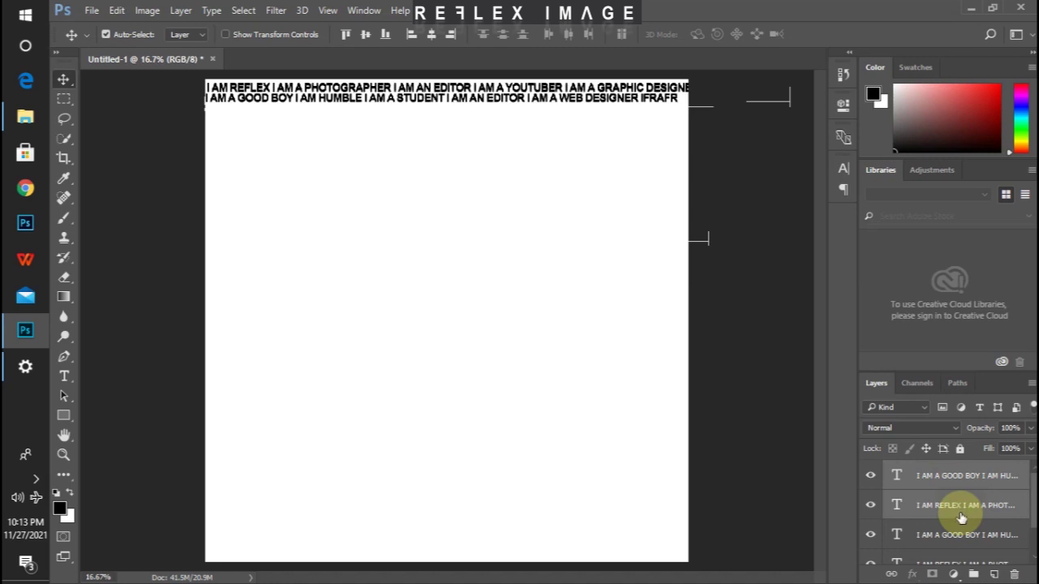
{"action": "key", "text": "shift+Down"}
{"action": "key", "text": "shift+Down"}
{"action": "key", "text": "shift+Down"}
{"action": "key", "text": "shift+Down"}
{"action": "key", "text": "shift+Down"}
{"action": "key", "text": "shift+Down"}
{"action": "key", "text": "shift+Down"}
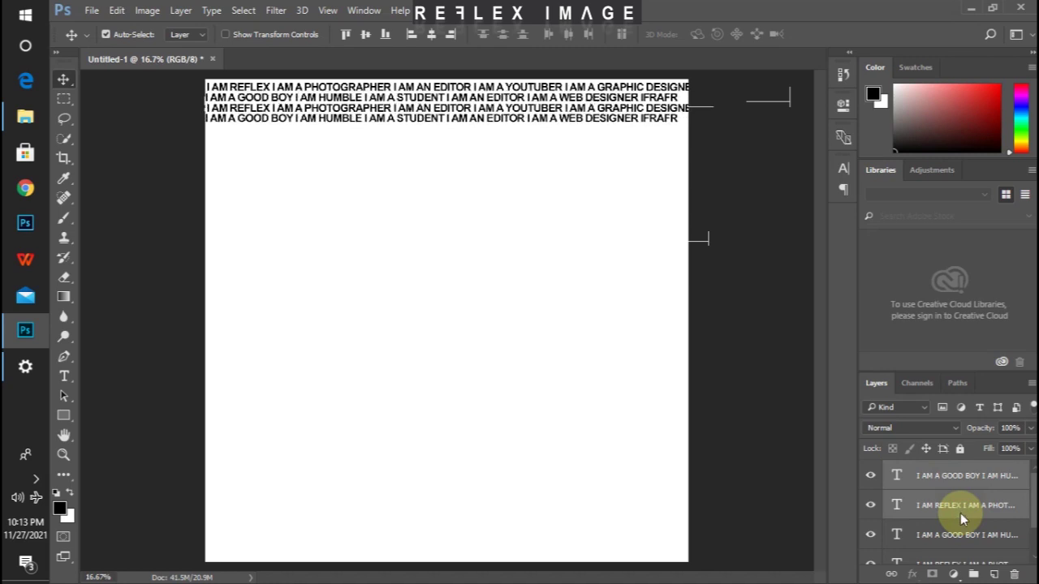
{"action": "key", "text": "shift+Down"}
{"action": "key", "text": "shift+Down"}
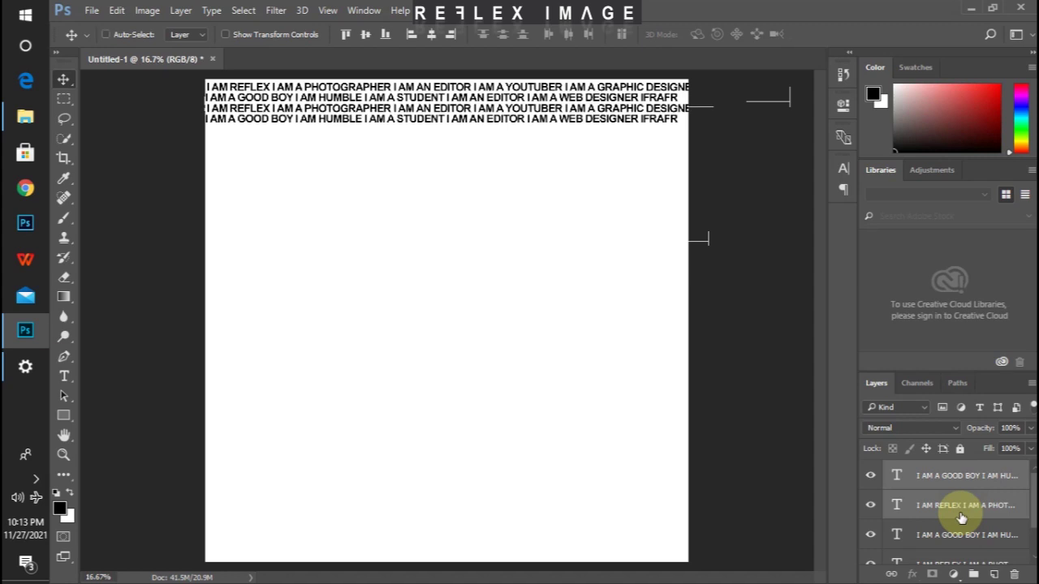
Duplicate the selected pair of text layers again and nudge it down to form the fifth and sixth rows.
{"action": "key", "text": "shift+Down"}
{"action": "key", "text": "shift+Down"}
{"action": "key", "text": "shift+Down"}
{"action": "key", "text": "shift+Down"}
{"action": "key", "text": "shift+Down"}
{"action": "key", "text": "shift+Down"}
{"action": "key", "text": "shift+Down"}
{"action": "key", "text": "shift+Down"}
{"action": "key", "text": "shift+Down"}
{"action": "key", "text": "shift+Down"}
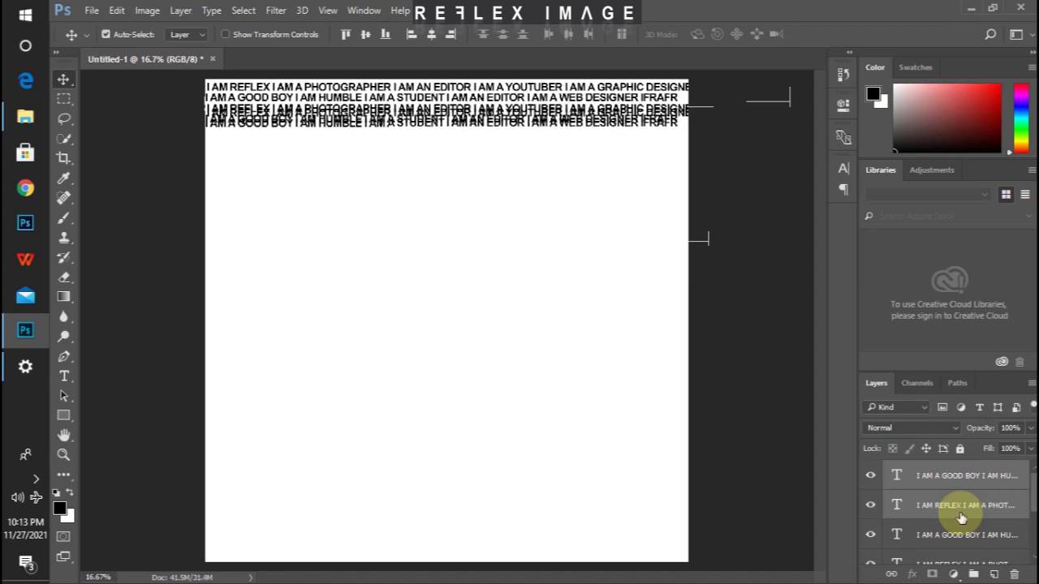
{"action": "key", "text": "shift+Down"}
{"action": "key", "text": "shift+Down"}
{"action": "key", "text": "shift+Down"}
{"action": "key", "text": "shift+Down"}
{"action": "key", "text": "shift+Down"}
{"action": "key", "text": "shift+Down"}
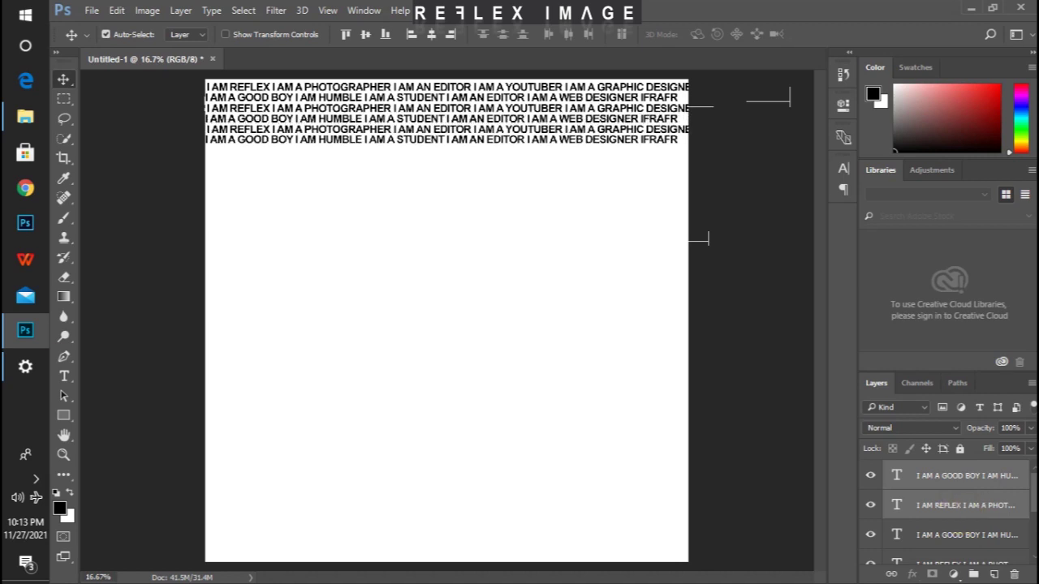
Merge all six text layers above the background into one layer and duplicate the merged layer.
{"action": "key", "text": "ctrl"}
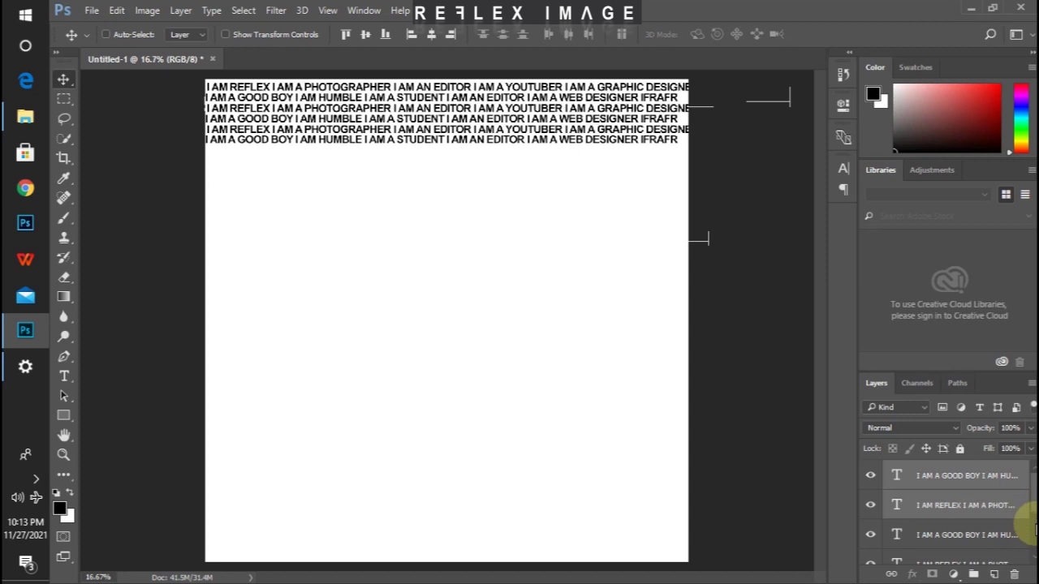
{"action": "scroll", "coordinate": [1031, 499], "scroll_direction": "down", "scroll_amount": 3}
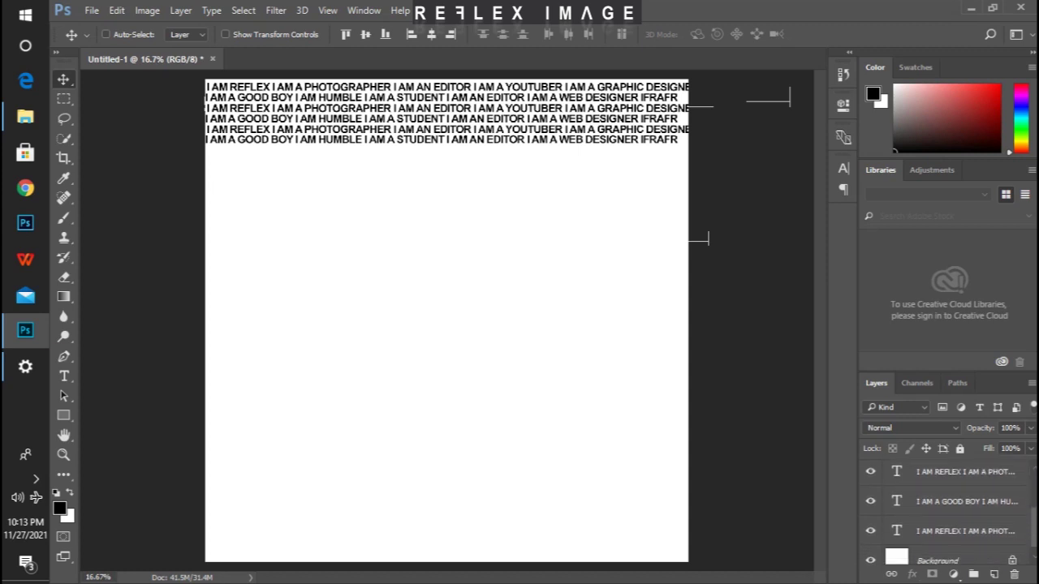
{"action": "left_click", "coordinate": [980, 531], "text": "shift"}
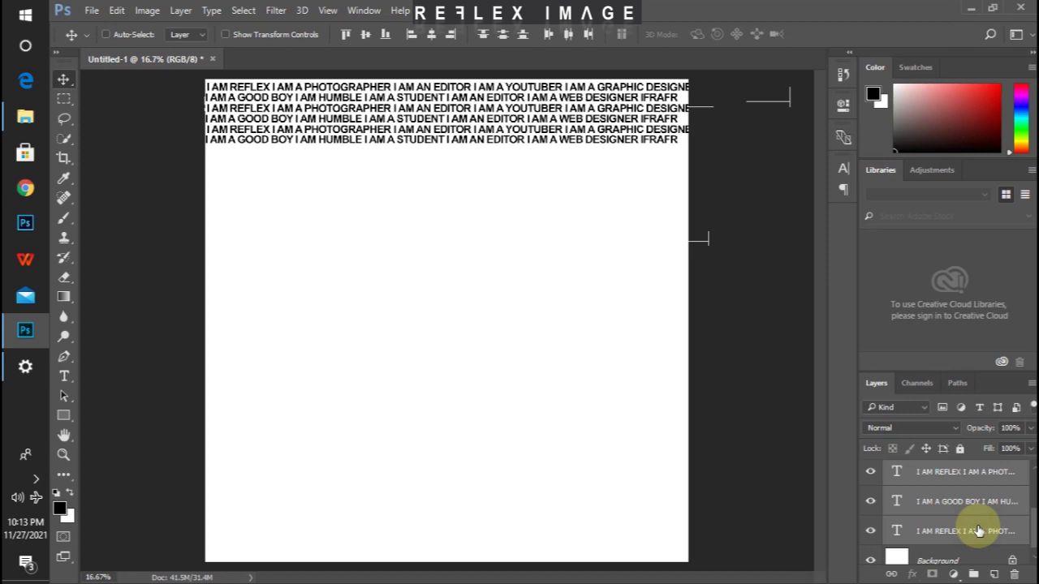
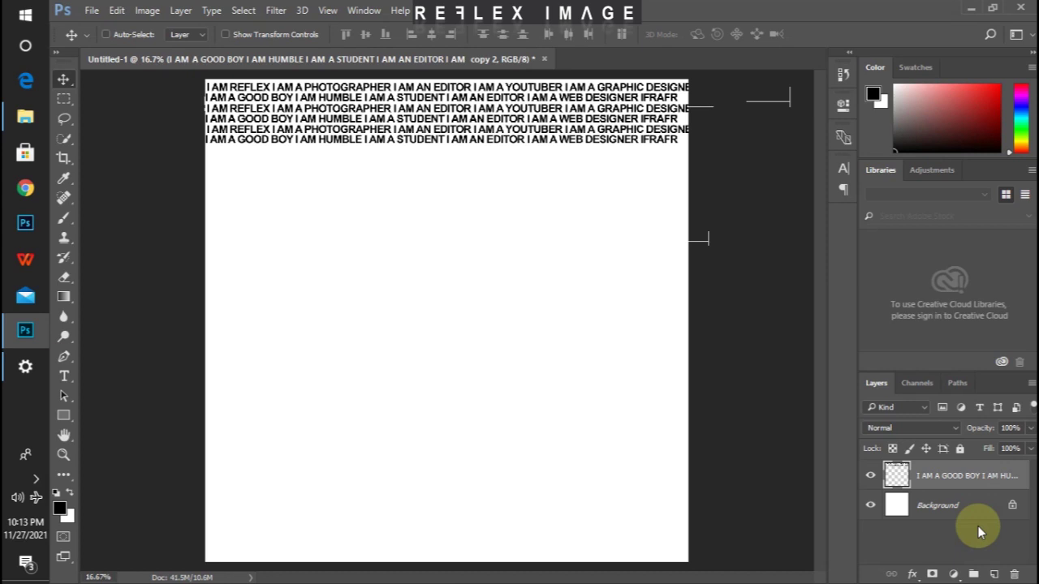
{"action": "key", "text": "ctrl+j"}
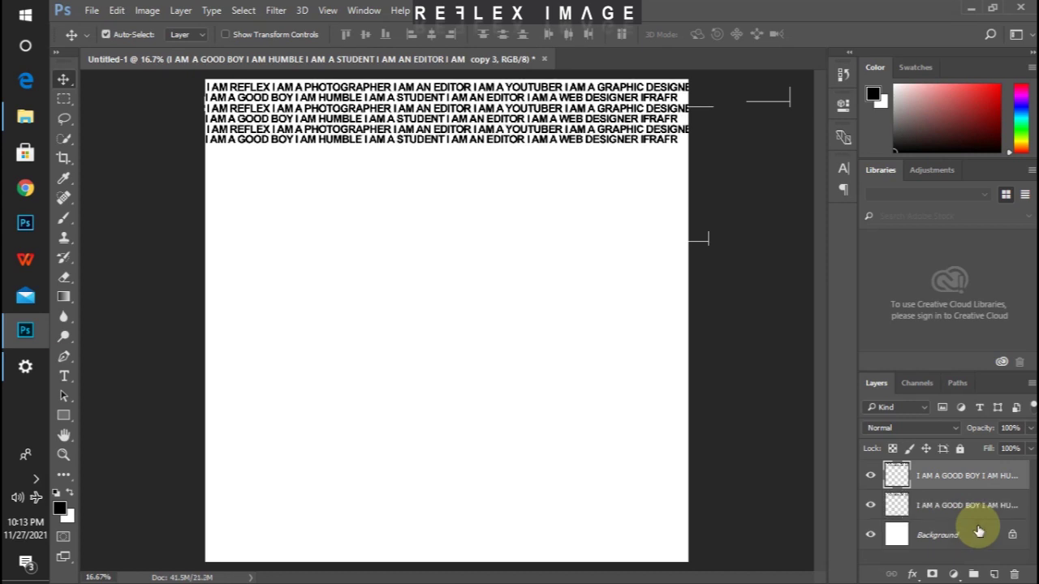
Move the duplicated merged text layer down until its six rows sit tightly below the original six rows.
{"action": "key", "text": "shift+Down"}
{"action": "key", "text": "shift+Down"}
{"action": "key", "text": "shift+Down"}
{"action": "key", "text": "shift+Down"}
{"action": "key", "text": "shift+Down"}
{"action": "key", "text": "shift+Down"}
{"action": "key", "text": "shift+Down"}
{"action": "key", "text": "shift+Down"}
{"action": "key", "text": "shift+Down"}
{"action": "key", "text": "shift+Down"}
{"action": "key", "text": "shift+Down"}
{"action": "key", "text": "shift+Down"}
{"action": "key", "text": "shift+Down"}
{"action": "key", "text": "shift+Down"}
{"action": "key", "text": "shift+Down"}
{"action": "key", "text": "shift+Down"}
{"action": "key", "text": "shift+Down"}
{"action": "key", "text": "shift+Down"}
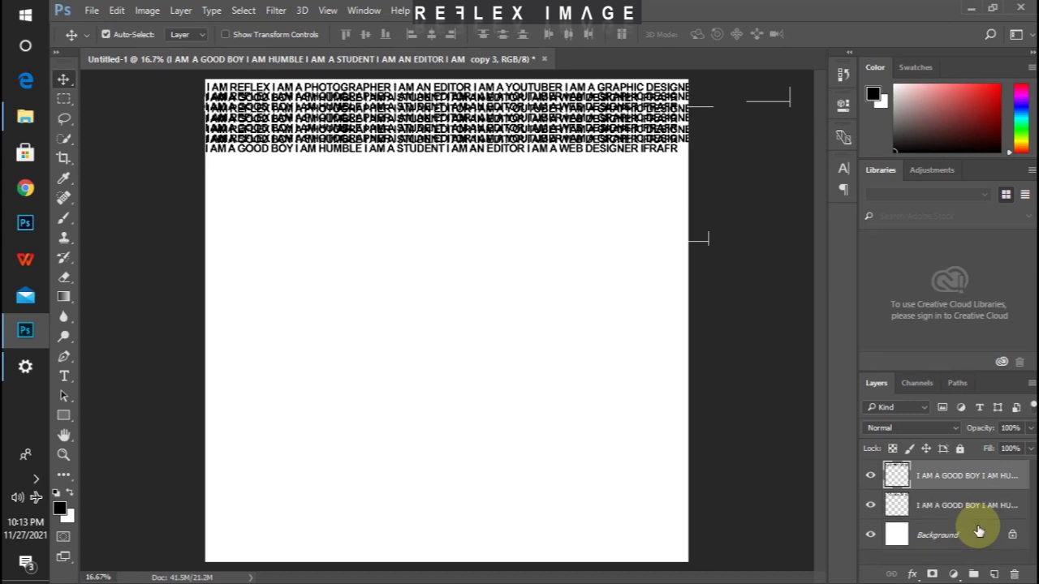
{"action": "key", "text": "shift+Down"}
{"action": "key", "text": "shift+Down"}
{"action": "key", "text": "shift+Down"}
{"action": "key", "text": "shift+Down"}
{"action": "key", "text": "shift+Down"}
{"action": "key", "text": "shift+Down"}
{"action": "key", "text": "shift+Down"}
{"action": "key", "text": "shift+Down"}
{"action": "key", "text": "shift+Down"}
{"action": "key", "text": "shift+Down"}
{"action": "key", "text": "shift+Down"}
{"action": "key", "text": "shift+Down"}
{"action": "key", "text": "shift+Down"}
{"action": "key", "text": "shift+Down"}
{"action": "key", "text": "shift+Down"}
{"action": "key", "text": "shift+Down"}
{"action": "key", "text": "shift+Down"}
{"action": "key", "text": "shift+Down"}
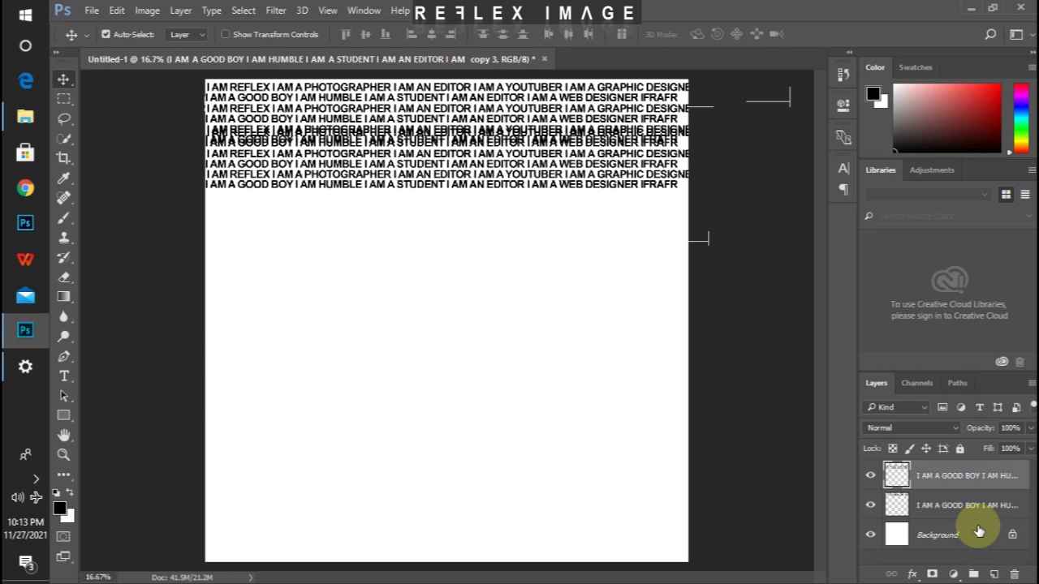
{"action": "key", "text": "shift+Down"}
{"action": "key", "text": "shift+Down"}
{"action": "key", "text": "shift+Down"}
{"action": "key", "text": "shift+Down"}
{"action": "key", "text": "shift+Down"}
{"action": "key", "text": "shift+Down"}
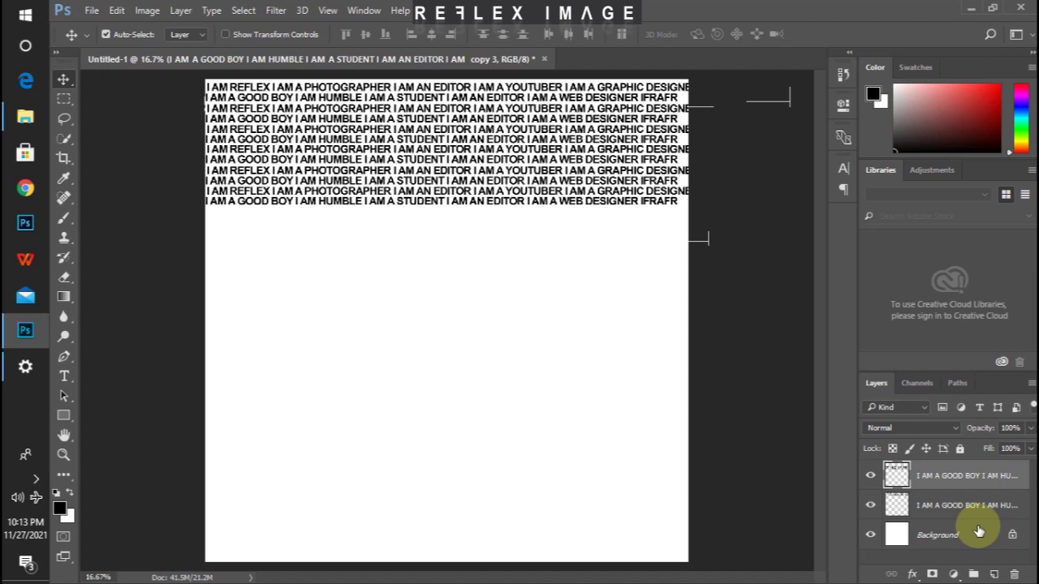
Duplicate the six-row text layer and nudge the copy down to form rows 13 to 18 with matching spacing.
{"action": "key", "text": "ctrl+j"}
{"action": "key", "text": "shift+Down"}
{"action": "key", "text": "shift+Down"}
{"action": "key", "text": "shift+Down"}
{"action": "key", "text": "shift+Down"}
{"action": "key", "text": "shift+Down"}
{"action": "key", "text": "shift+Down"}
{"action": "key", "text": "shift+Down"}
{"action": "key", "text": "shift+Down"}
{"action": "key", "text": "shift+Down"}
{"action": "key", "text": "shift+Down"}
{"action": "key", "text": "shift+Down"}
{"action": "key", "text": "shift+Down"}
{"action": "key", "text": "shift+Down"}
{"action": "key", "text": "shift+Down"}
{"action": "key", "text": "shift+Down"}
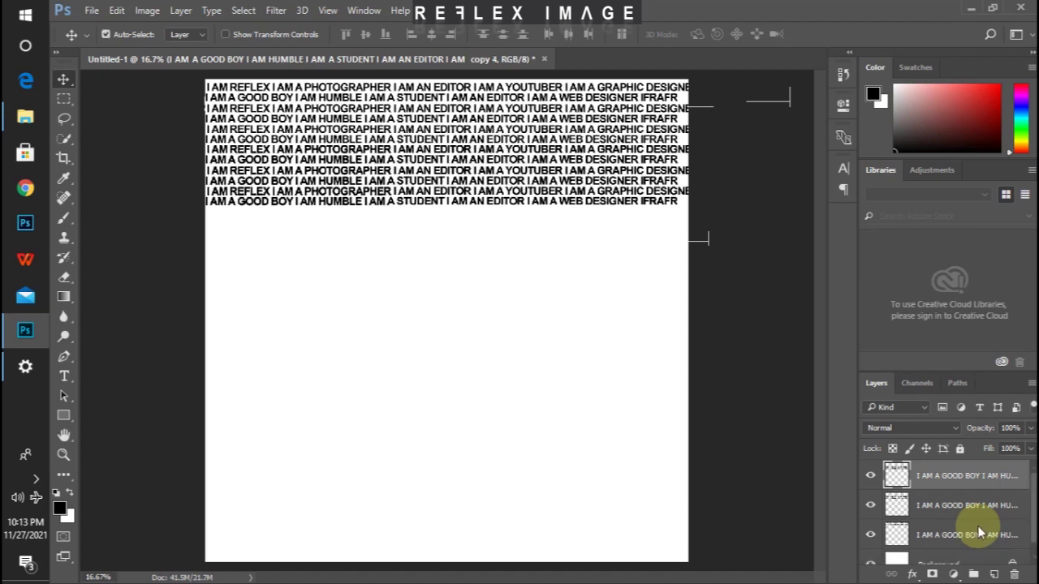
{"action": "key", "text": "shift+Down"}
{"action": "key", "text": "shift+Down"}
{"action": "key", "text": "shift+Down"}
{"action": "key", "text": "shift+Down"}
{"action": "key", "text": "shift+Down"}
{"action": "key", "text": "shift+Down"}
{"action": "key", "text": "shift+Down"}
{"action": "key", "text": "shift+Down"}
{"action": "key", "text": "shift+Down"}
{"action": "key", "text": "shift+Down"}
{"action": "key", "text": "shift+Down"}
{"action": "key", "text": "shift+Down"}
{"action": "key", "text": "shift+Down"}
{"action": "key", "text": "shift+Down"}
{"action": "key", "text": "shift+Down"}
{"action": "key", "text": "shift+Down"}
{"action": "key", "text": "shift+Down"}
{"action": "key", "text": "shift+Down"}
{"action": "key", "text": "shift+Down"}
{"action": "key", "text": "shift+Down"}
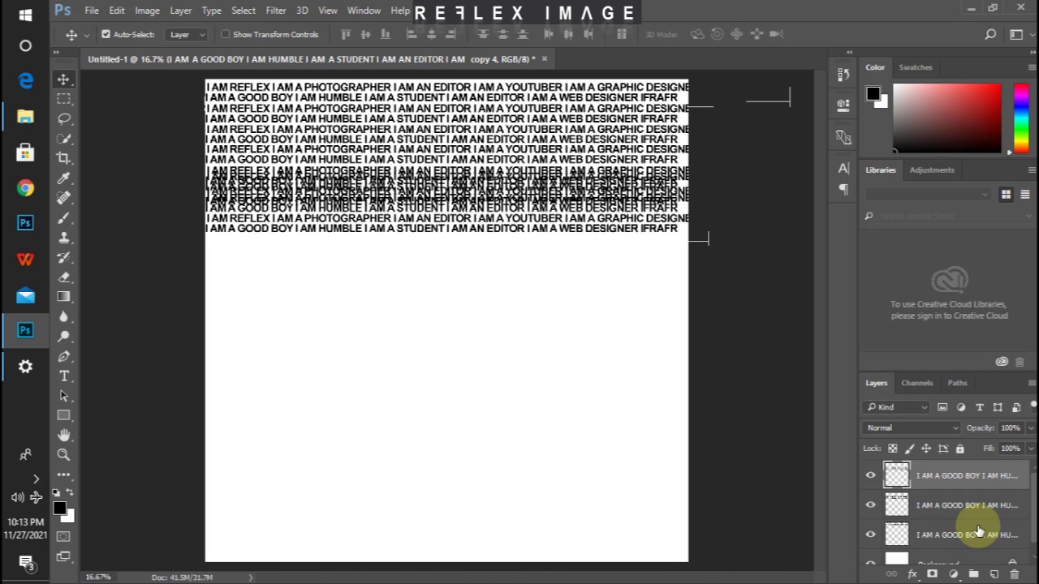
{"action": "key", "text": "shift+Down"}
{"action": "key", "text": "shift+Down"}
{"action": "key", "text": "shift+Down"}
{"action": "key", "text": "shift+Down"}
{"action": "key", "text": "shift+Down"}
{"action": "key", "text": "shift+Down"}
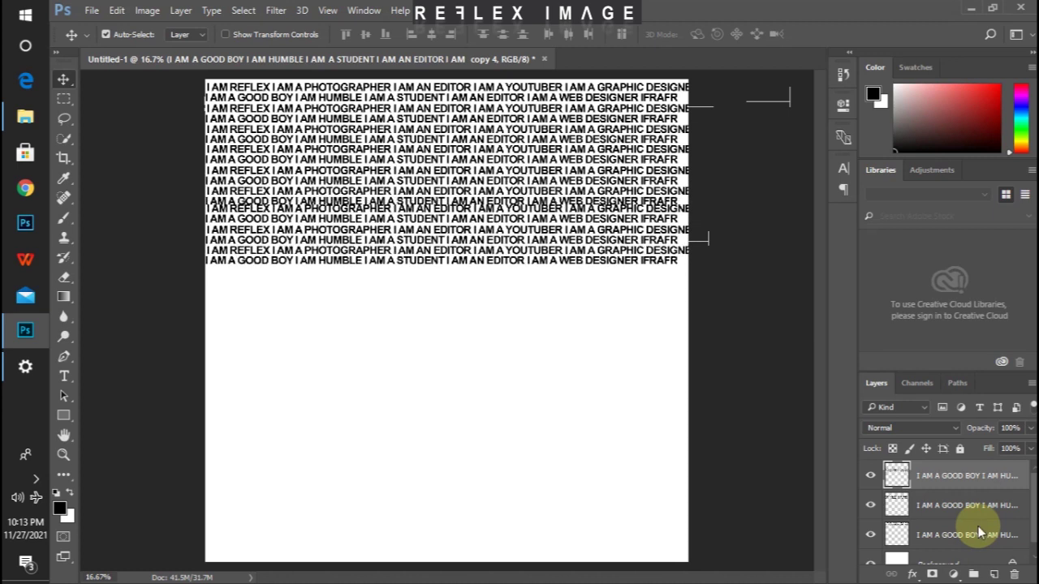
{"action": "key", "text": "shift+Down"}
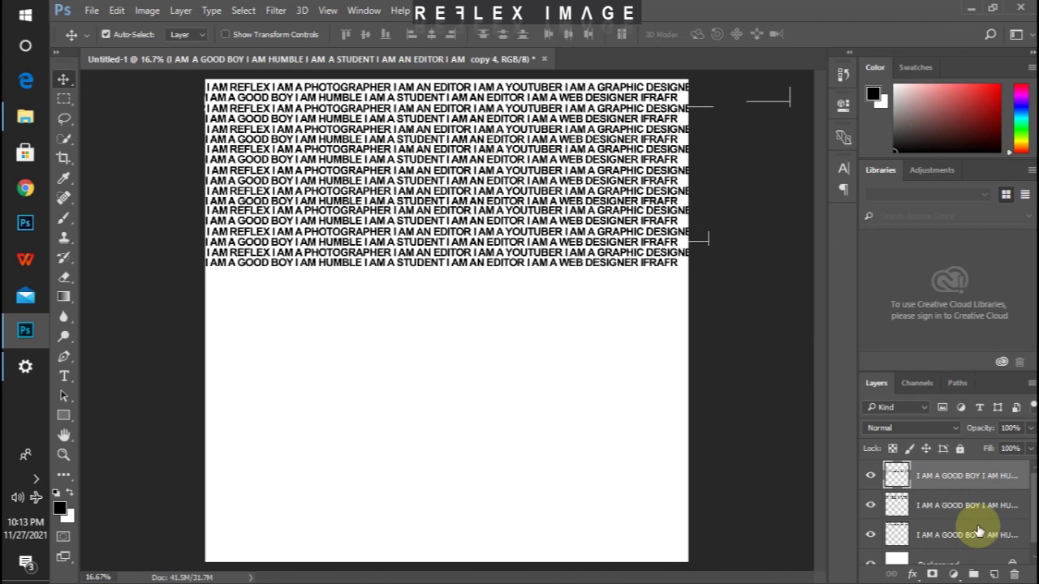
Duplicate the lowest six-row text block and nudge the copy down to form rows 19 to 24.
{"action": "key", "text": "ctrl+j"}
{"action": "key", "text": "shift+Down"}
{"action": "key", "text": "shift+Down"}
{"action": "key", "text": "shift+Down"}
{"action": "key", "text": "shift+Down"}
{"action": "key", "text": "shift+Down"}
{"action": "key", "text": "shift+Down"}
{"action": "key", "text": "shift+Down"}
{"action": "key", "text": "shift+Down"}
{"action": "key", "text": "shift+Down"}
{"action": "key", "text": "shift+Down"}
{"action": "key", "text": "shift+Down"}
{"action": "key", "text": "shift+Down"}
{"action": "key", "text": "shift+Down"}
{"action": "key", "text": "shift+Down"}
{"action": "key", "text": "shift+Down"}
{"action": "key", "text": "shift+Down"}
{"action": "key", "text": "shift+Down"}
{"action": "key", "text": "shift+Down"}
{"action": "key", "text": "shift+Down"}
{"action": "key", "text": "shift+Down"}
{"action": "key", "text": "shift+Down"}
{"action": "key", "text": "shift+Down"}
{"action": "key", "text": "shift+Down"}
{"action": "key", "text": "shift+Down"}
{"action": "key", "text": "shift+Down"}
{"action": "key", "text": "shift+Down"}
{"action": "key", "text": "shift+Down"}
{"action": "key", "text": "shift+Down"}
{"action": "key", "text": "shift+Down"}
{"action": "key", "text": "shift+Down"}
{"action": "key", "text": "shift+Down"}
{"action": "key", "text": "shift+Down"}
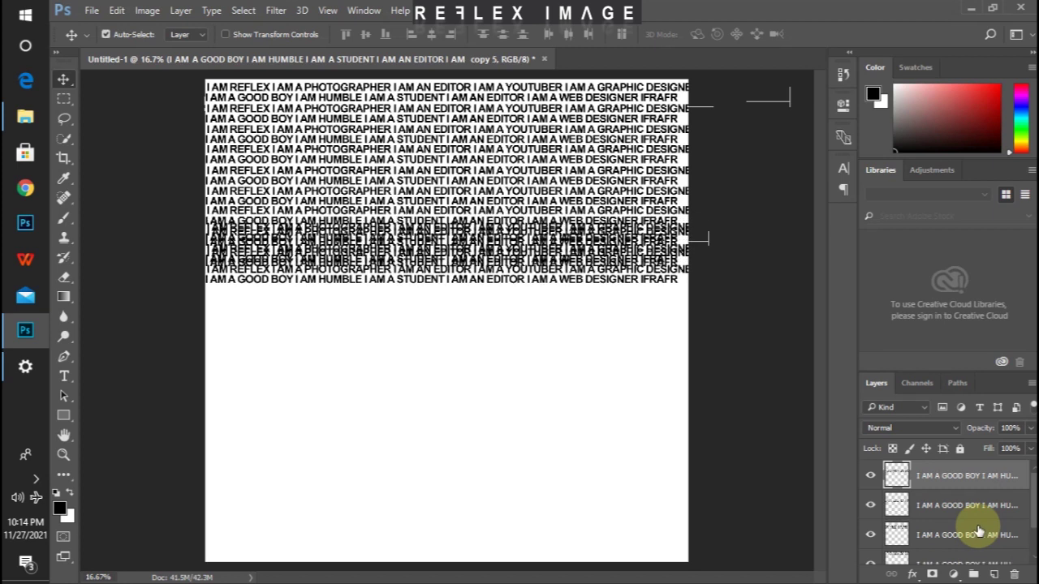
{"action": "key", "text": "shift+Down"}
{"action": "key", "text": "shift+Down"}
{"action": "key", "text": "shift+Down"}
{"action": "key", "text": "shift+Down"}
{"action": "key", "text": "shift+Down"}
{"action": "key", "text": "shift+Down"}
{"action": "key", "text": "shift+Down"}
{"action": "key", "text": "shift+Down"}
{"action": "key", "text": "shift+Down"}
{"action": "key", "text": "shift+Down"}
{"action": "key", "text": "shift+Down"}
{"action": "key", "text": "shift+Down"}
{"action": "key", "text": "shift+Down"}
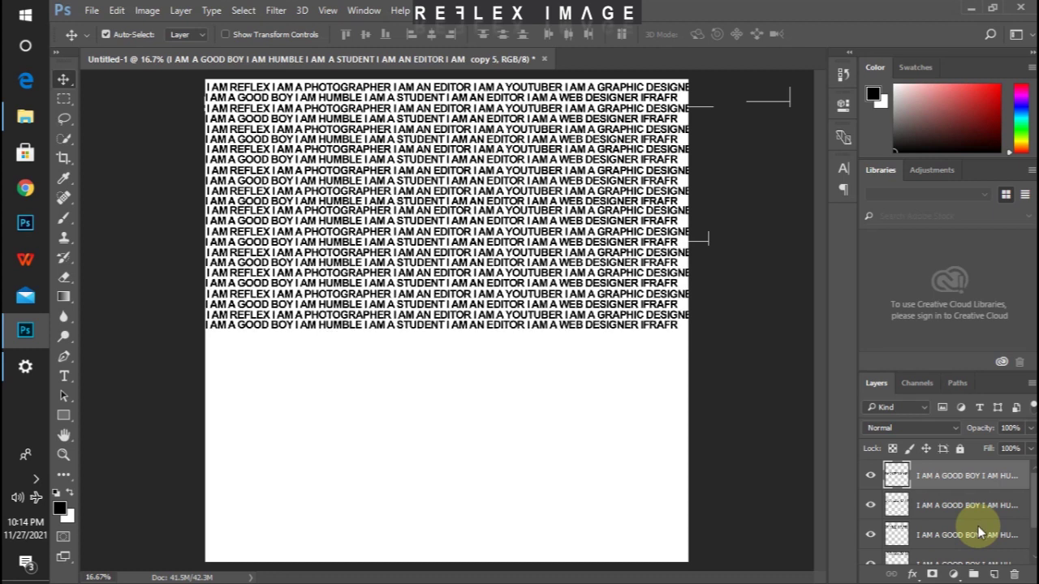
Duplicate the lowest six-row text block and nudge the copy down to form rows 25 to 30 with matching spacing.
{"action": "key", "text": "ctrl+j"}
{"action": "key", "text": "shift+Down"}
{"action": "key", "text": "shift+Down"}
{"action": "key", "text": "shift+Down"}
{"action": "key", "text": "shift+Down"}
{"action": "key", "text": "shift+Down"}
{"action": "key", "text": "shift+Down"}
{"action": "key", "text": "shift+Down"}
{"action": "key", "text": "shift+Down"}
{"action": "key", "text": "shift+Down"}
{"action": "key", "text": "shift+Down"}
{"action": "key", "text": "shift+Down"}
{"action": "key", "text": "shift+Down"}
{"action": "key", "text": "shift+Down"}
{"action": "key", "text": "shift+Down"}
{"action": "key", "text": "shift+Down"}
{"action": "key", "text": "shift+Down"}
{"action": "key", "text": "shift+Down"}
{"action": "key", "text": "shift+Down"}
{"action": "key", "text": "shift+Down"}
{"action": "key", "text": "shift+Down"}
{"action": "key", "text": "shift+Down"}
{"action": "key", "text": "shift+Down"}
{"action": "key", "text": "shift+Down"}
{"action": "key", "text": "shift+Down"}
{"action": "key", "text": "shift+Down"}
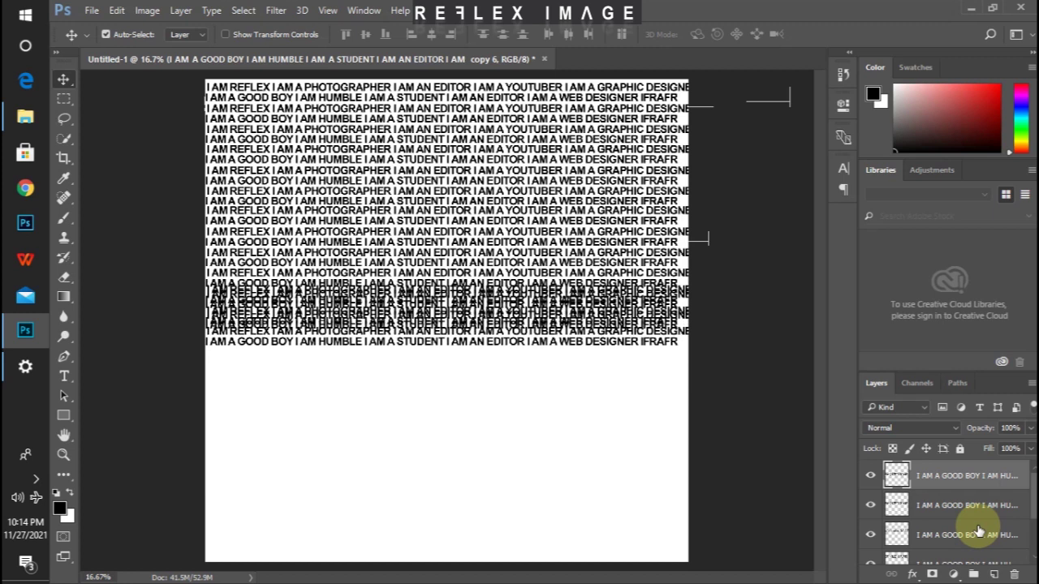
{"action": "key", "text": "shift+Down"}
{"action": "key", "text": "shift+Down"}
{"action": "key", "text": "shift+Down"}
{"action": "key", "text": "shift+Down"}
{"action": "key", "text": "shift+Down"}
{"action": "key", "text": "shift+Down"}
{"action": "key", "text": "shift+Down"}
{"action": "key", "text": "shift+Down"}
{"action": "key", "text": "shift+Down"}
{"action": "key", "text": "shift+Down"}
{"action": "key", "text": "shift+Down"}
{"action": "key", "text": "shift+Down"}
{"action": "key", "text": "shift+Down"}
{"action": "key", "text": "shift+Down"}
{"action": "key", "text": "shift+Down"}
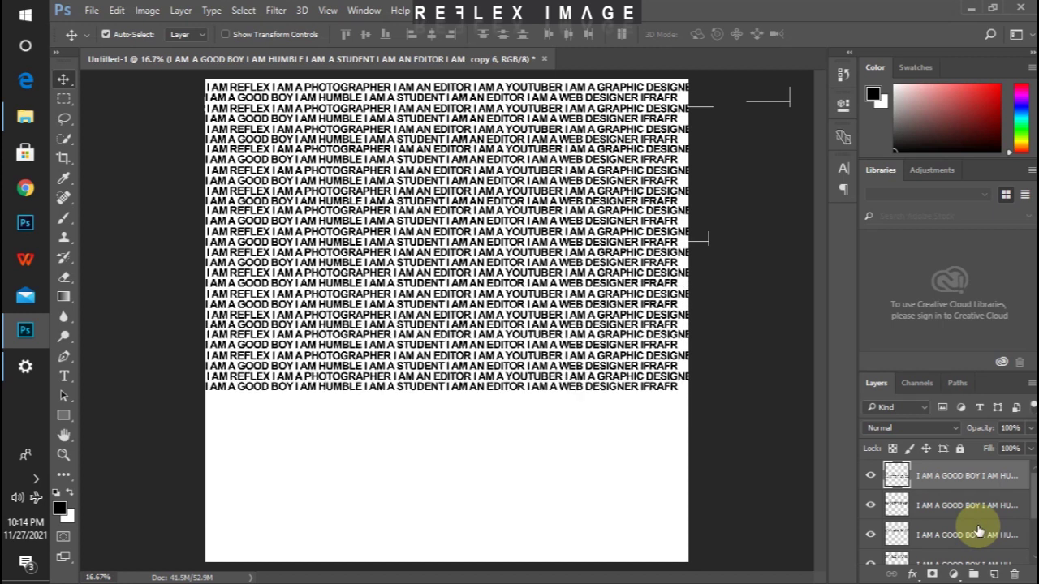
Duplicate the bottom six-row text layer and nudge the copy down to form rows 31 to 36.
{"action": "key", "text": "ctrl+j"}
{"action": "key", "text": "shift+Down"}
{"action": "key", "text": "shift+Down"}
{"action": "key", "text": "shift+Down"}
{"action": "key", "text": "shift+Down"}
{"action": "key", "text": "shift+Down"}
{"action": "key", "text": "shift+Down"}
{"action": "key", "text": "shift+Down"}
{"action": "key", "text": "shift+Down"}
{"action": "key", "text": "shift+Down"}
{"action": "key", "text": "shift+Down"}
{"action": "key", "text": "shift+Down"}
{"action": "key", "text": "shift+Down"}
{"action": "key", "text": "shift+Down"}
{"action": "key", "text": "shift+Down"}
{"action": "key", "text": "shift+Down"}
{"action": "key", "text": "shift+Down"}
{"action": "key", "text": "shift+Down"}
{"action": "key", "text": "shift+Down"}
{"action": "key", "text": "shift+Down"}
{"action": "key", "text": "shift+Down"}
{"action": "key", "text": "shift+Down"}
{"action": "key", "text": "shift+Down"}
{"action": "key", "text": "shift+Down"}
{"action": "key", "text": "shift+Down"}
{"action": "key", "text": "shift+Down"}
{"action": "key", "text": "shift+Down"}
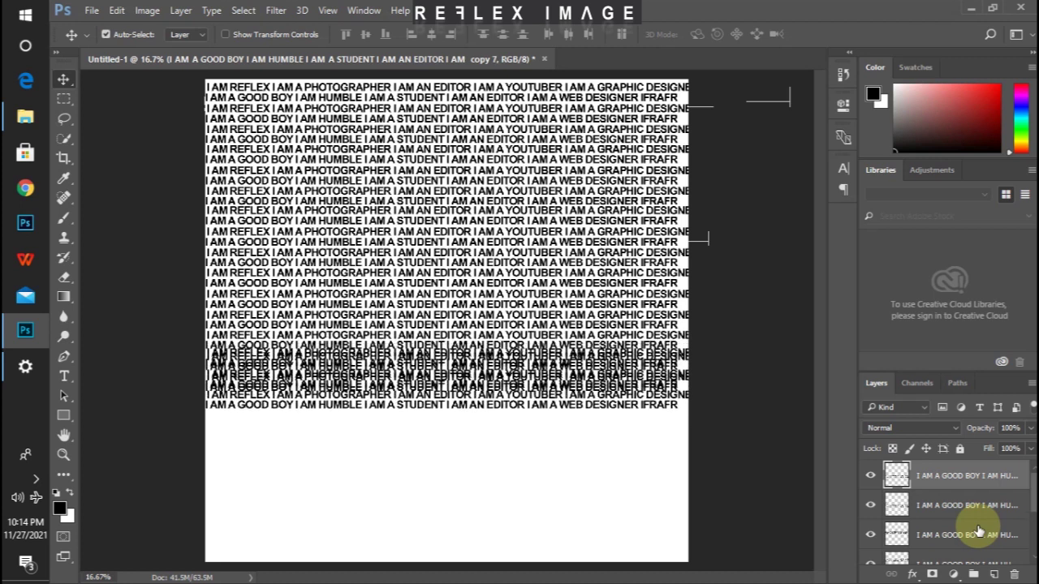
{"action": "key", "text": "shift+Down"}
{"action": "key", "text": "shift+Down"}
{"action": "key", "text": "shift+Down"}
{"action": "key", "text": "shift+Down"}
{"action": "key", "text": "shift+Down"}
{"action": "key", "text": "shift+Down"}
{"action": "key", "text": "shift+Down"}
{"action": "key", "text": "shift+Down"}
{"action": "key", "text": "shift+Down"}
{"action": "key", "text": "shift+Down"}
{"action": "key", "text": "shift+Down"}
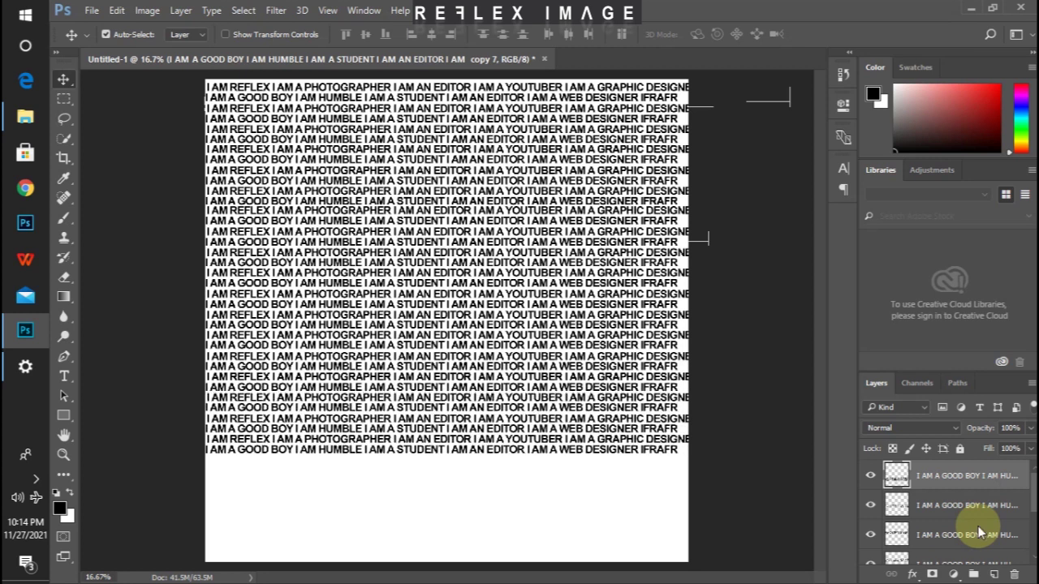
Duplicate the lowest text block once more and nudge the copy down to form rows 37 to 42.
{"action": "key", "text": "ctrl+j"}
{"action": "key", "text": "shift+Down"}
{"action": "key", "text": "shift+Down"}
{"action": "key", "text": "shift+Down"}
{"action": "key", "text": "shift+Down"}
{"action": "key", "text": "shift+Down"}
{"action": "key", "text": "shift+Down"}
{"action": "key", "text": "shift+Down"}
{"action": "key", "text": "shift+Down"}
{"action": "key", "text": "shift+Down"}
{"action": "key", "text": "shift+Down"}
{"action": "key", "text": "shift+Down"}
{"action": "key", "text": "shift+Down"}
{"action": "key", "text": "shift+Down"}
{"action": "key", "text": "shift+Down"}
{"action": "key", "text": "shift+Down"}
{"action": "key", "text": "shift+Down"}
{"action": "key", "text": "shift+Down"}
{"action": "key", "text": "shift+Down"}
{"action": "key", "text": "shift+Down"}
{"action": "key", "text": "shift+Down"}
{"action": "key", "text": "shift+Down"}
{"action": "key", "text": "shift+Down"}
{"action": "key", "text": "shift+Down"}
{"action": "key", "text": "shift+Down"}
{"action": "key", "text": "shift+Down"}
{"action": "key", "text": "shift+Down"}
{"action": "key", "text": "shift+Down"}
{"action": "key", "text": "shift+Down"}
{"action": "key", "text": "shift+Down"}
{"action": "key", "text": "shift+Down"}
{"action": "key", "text": "shift+Down"}
{"action": "key", "text": "shift+Down"}
{"action": "key", "text": "shift+Down"}
{"action": "key", "text": "shift+Down"}
{"action": "key", "text": "shift+Down"}
{"action": "key", "text": "shift+Down"}
{"action": "key", "text": "shift+Down"}
{"action": "key", "text": "shift+Down"}
{"action": "key", "text": "shift+Down"}
{"action": "key", "text": "shift+Down"}
{"action": "key", "text": "shift+Down"}
{"action": "key", "text": "shift+Down"}
{"action": "key", "text": "shift+Down"}
{"action": "key", "text": "shift+Down"}
{"action": "key", "text": "shift+Down"}
{"action": "key", "text": "shift+Down"}
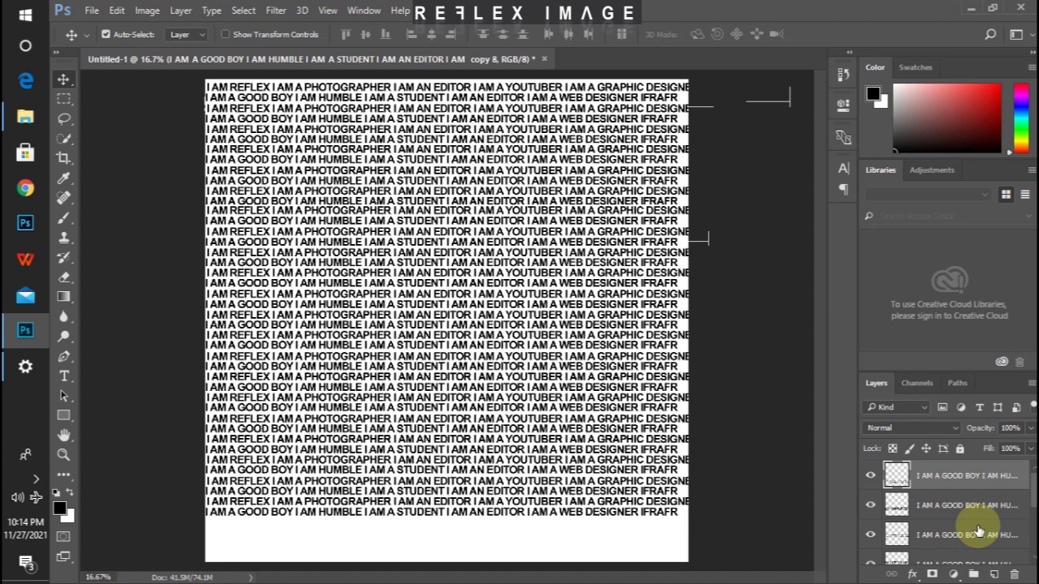
Duplicate the lowest text block and nudge the copy down to fill the remaining white strip at the canvas's lower edge.
{"action": "key", "text": "ctrl+j"}
{"action": "key", "text": "shift+Down"}
{"action": "key", "text": "shift+Down"}
{"action": "key", "text": "shift+Down"}
{"action": "key", "text": "shift+Down"}
{"action": "key", "text": "shift+Down"}
{"action": "key", "text": "shift+Down"}
{"action": "key", "text": "shift+Down"}
{"action": "key", "text": "shift+Down"}
{"action": "key", "text": "shift+Down"}
{"action": "key", "text": "shift+Down"}
{"action": "key", "text": "shift+Down"}
{"action": "key", "text": "shift+Down"}
{"action": "key", "text": "shift+Down"}
{"action": "key", "text": "shift+Down"}
{"action": "key", "text": "shift+Down"}
{"action": "key", "text": "shift+Down"}
{"action": "key", "text": "shift+Down"}
{"action": "key", "text": "shift+Down"}
{"action": "key", "text": "shift+Down"}
{"action": "key", "text": "shift+Down"}
{"action": "key", "text": "shift+Down"}
{"action": "key", "text": "shift+Down"}
{"action": "key", "text": "shift+Down"}
{"action": "key", "text": "shift+Down"}
{"action": "key", "text": "shift+Down"}
{"action": "key", "text": "shift+Down"}
{"action": "key", "text": "shift+Down"}
{"action": "key", "text": "shift+Down"}
{"action": "key", "text": "shift+Down"}
{"action": "key", "text": "shift+Down"}
{"action": "key", "text": "shift+Down"}
{"action": "key", "text": "shift+Down"}
{"action": "key", "text": "shift+Down"}
{"action": "key", "text": "shift+Down"}
{"action": "key", "text": "shift+Down"}
{"action": "key", "text": "shift+Down"}
{"action": "key", "text": "shift+Down"}
{"action": "key", "text": "shift+Down"}
{"action": "key", "text": "shift+Down"}
{"action": "key", "text": "shift+Down"}
{"action": "key", "text": "shift+Down"}
{"action": "key", "text": "shift+Down"}
{"action": "key", "text": "shift+Down"}
{"action": "key", "text": "shift+Down"}
{"action": "key", "text": "shift+Down"}
{"action": "key", "text": "shift+Down"}
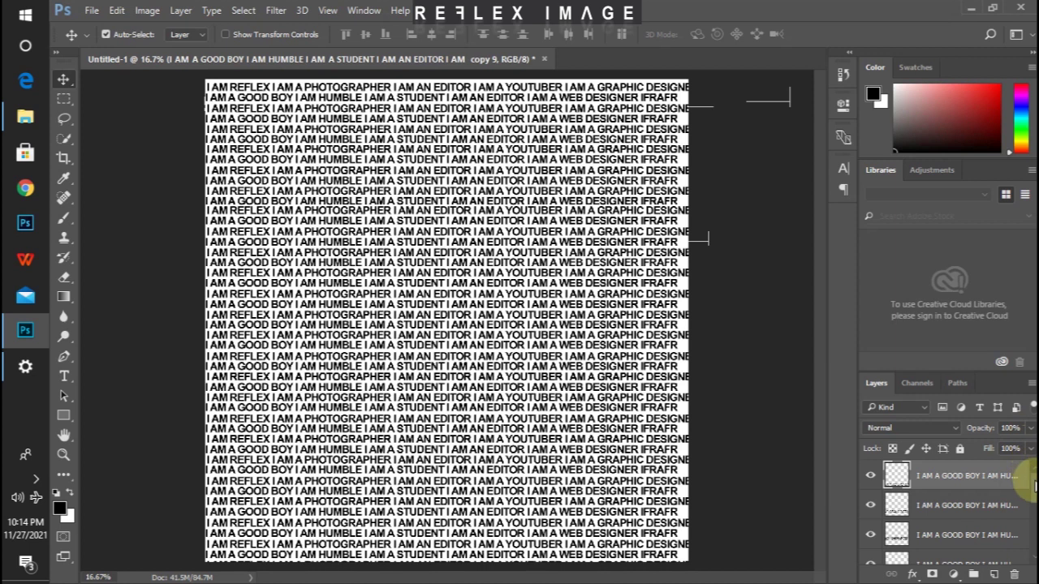
Merge all the text block layers above the Background into one layer and hide it.
{"action": "left_click_drag", "start_coordinate": [1035, 485], "coordinate": [1033, 519]}
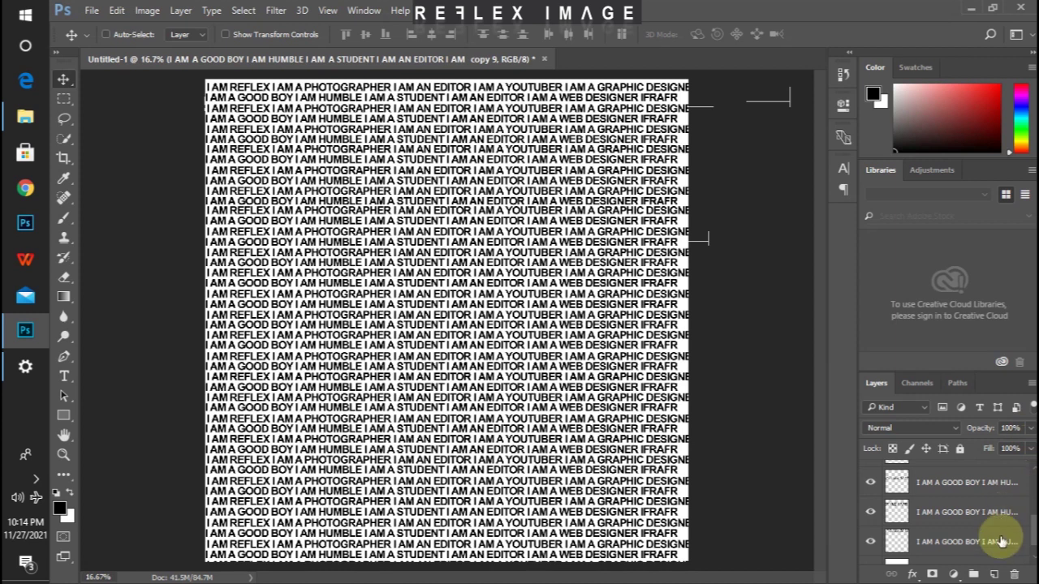
{"action": "left_click", "coordinate": [1003, 541], "text": "shift"}
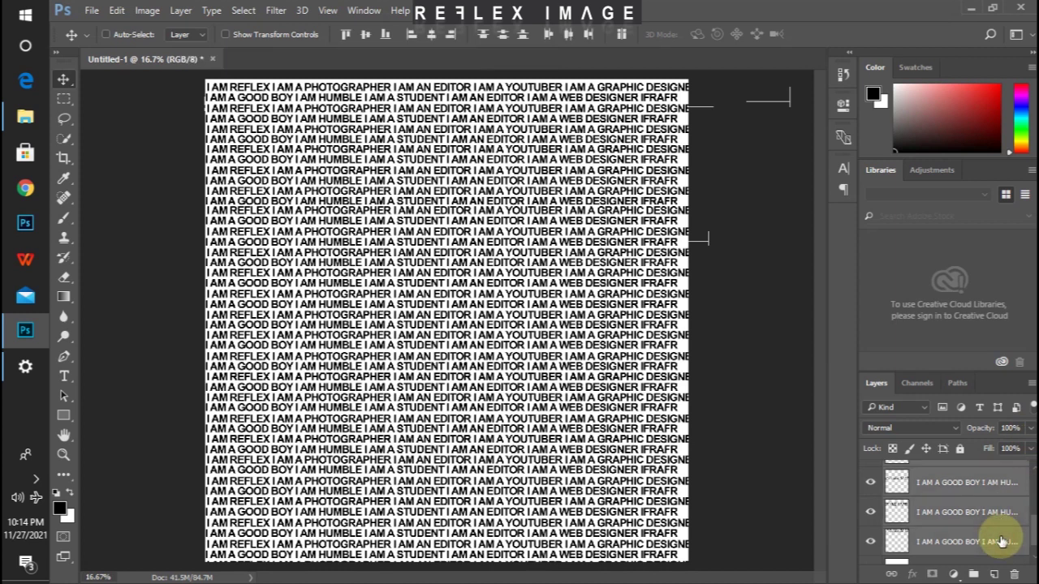
{"action": "key", "text": "ctrl+e"}
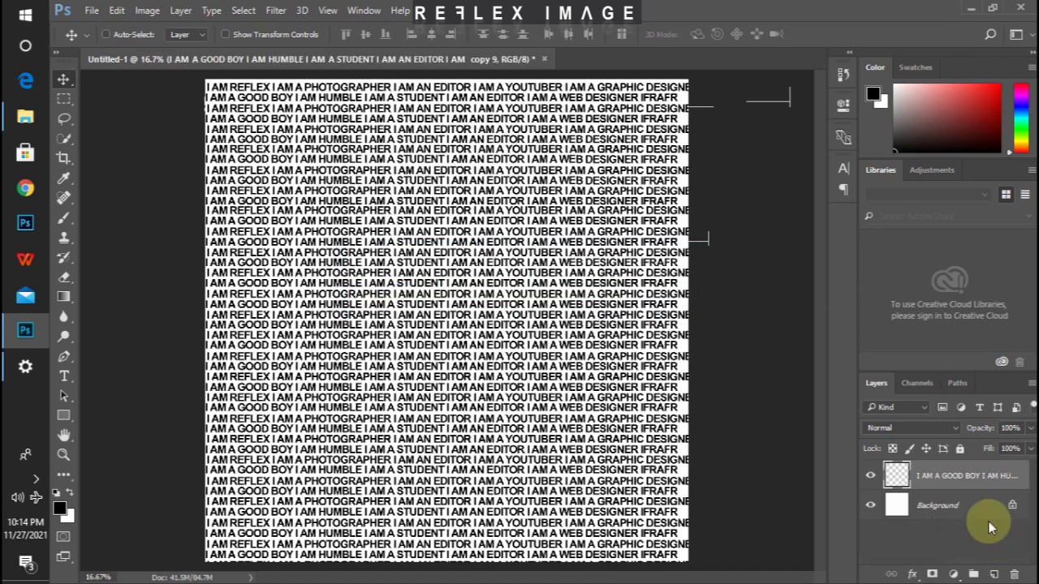
{"action": "left_click", "coordinate": [870, 479], "text": "ctrl"}
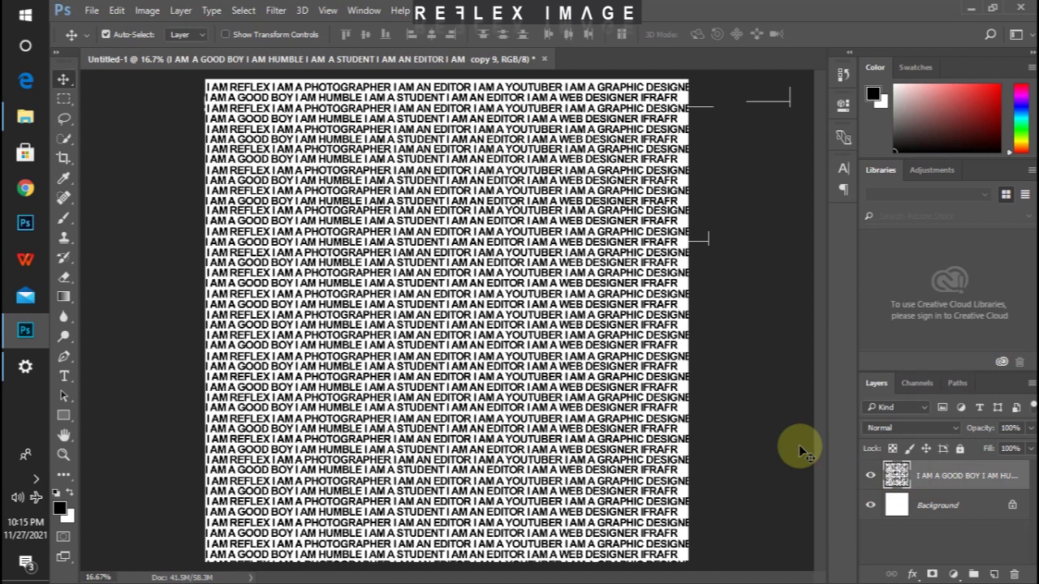
{"action": "left_click", "coordinate": [871, 476]}
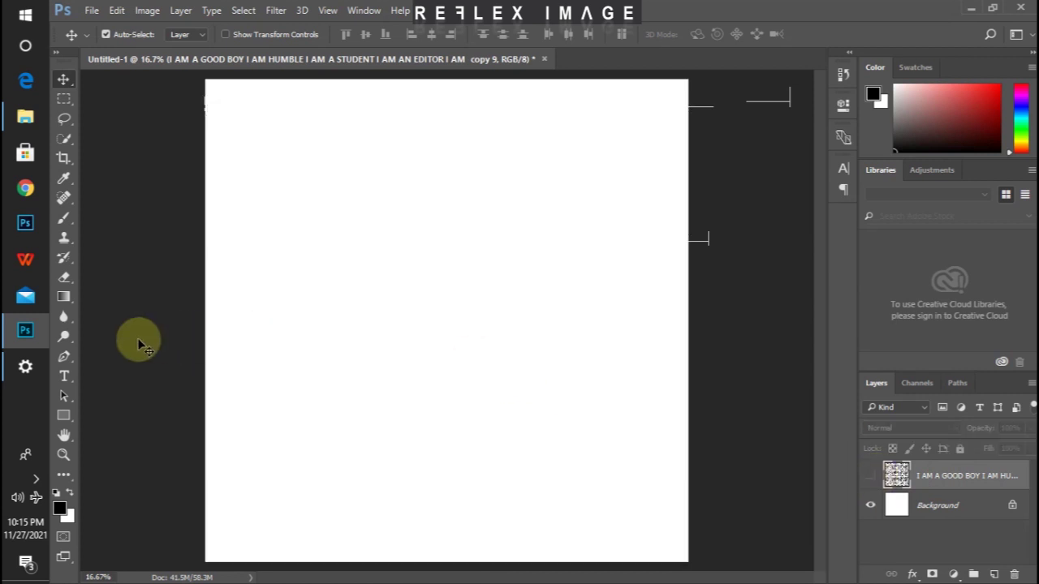
Add a new text layer near the canvas's middle reading "I AM REFLEX" with each word on its own line.
{"action": "key", "text": "t"}
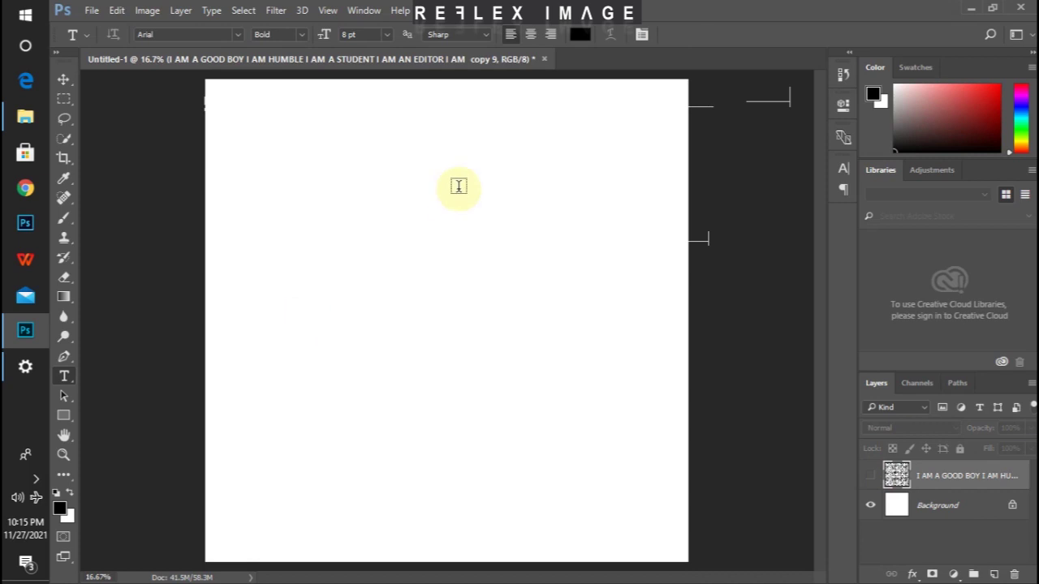
{"action": "left_click", "coordinate": [421, 242]}
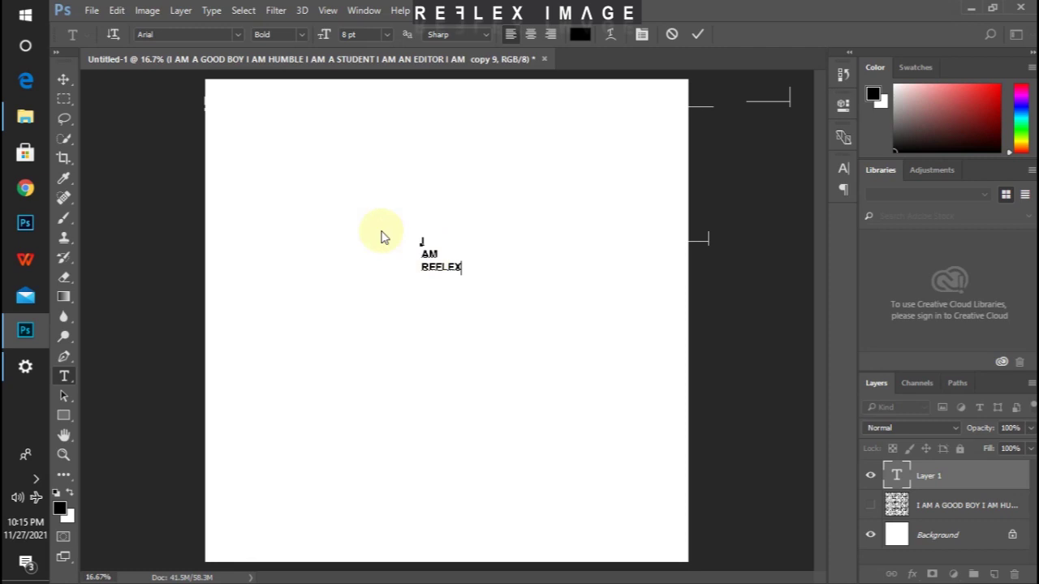
{"action": "left_click", "coordinate": [63, 82]}
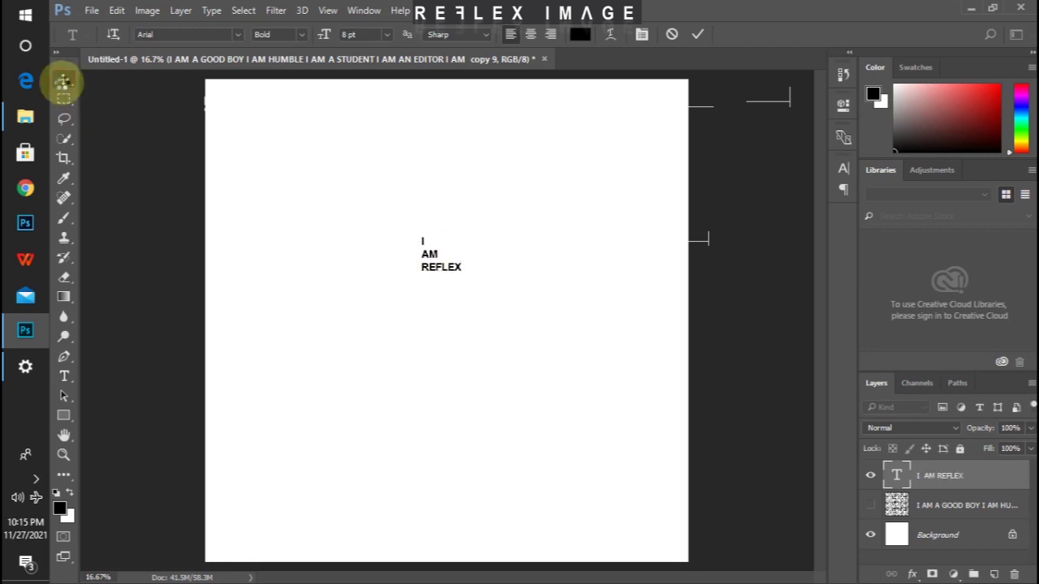
Centre-align the paragraph of the I AM REFLEX text.
{"action": "left_click", "coordinate": [849, 177]}
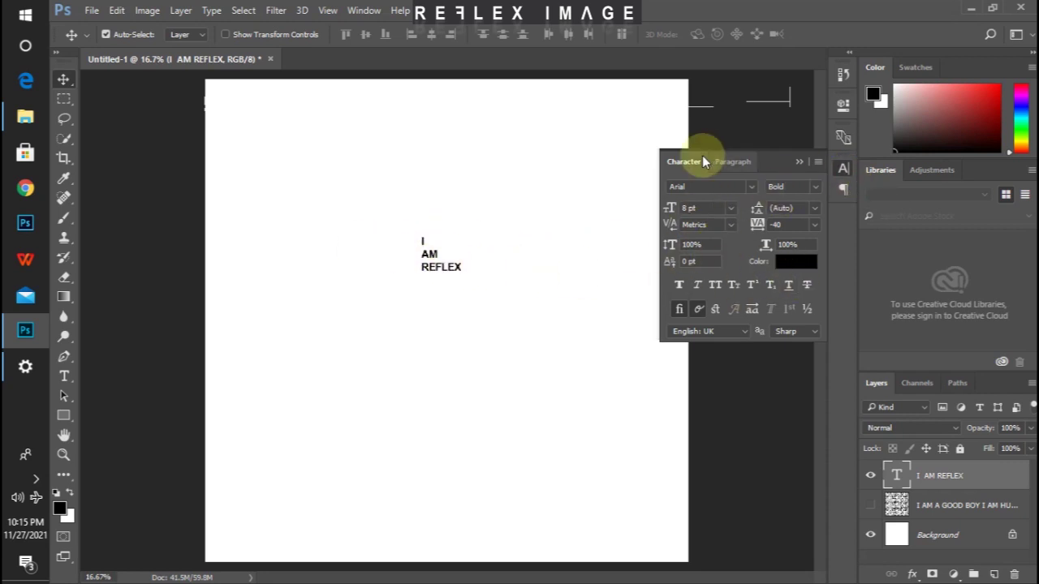
{"action": "left_click", "coordinate": [737, 161]}
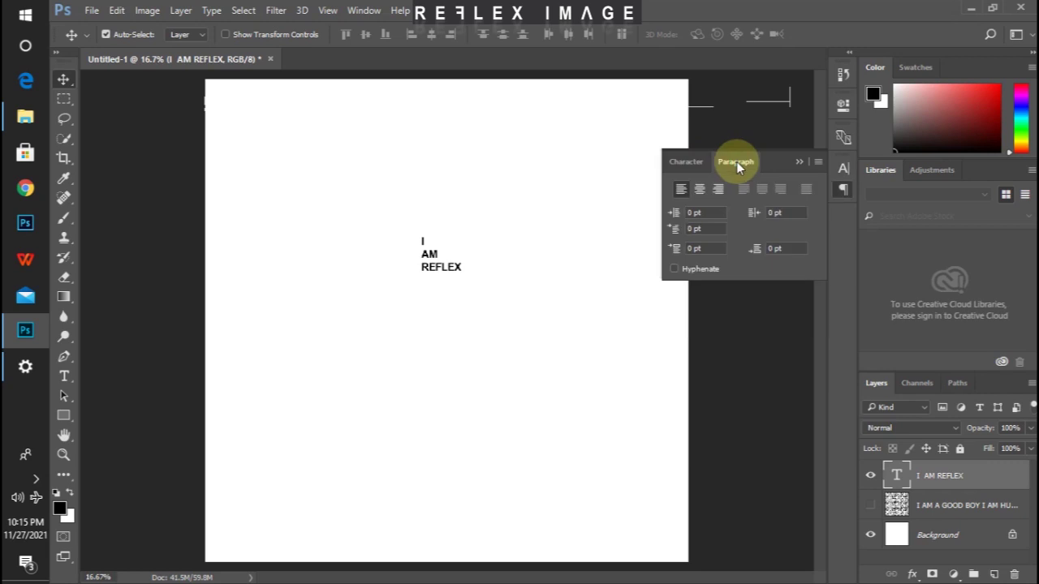
{"action": "left_click", "coordinate": [699, 192]}
Change the font of the I AM REFLEX text to Comic Sans MS.
{"action": "left_click", "coordinate": [687, 163]}
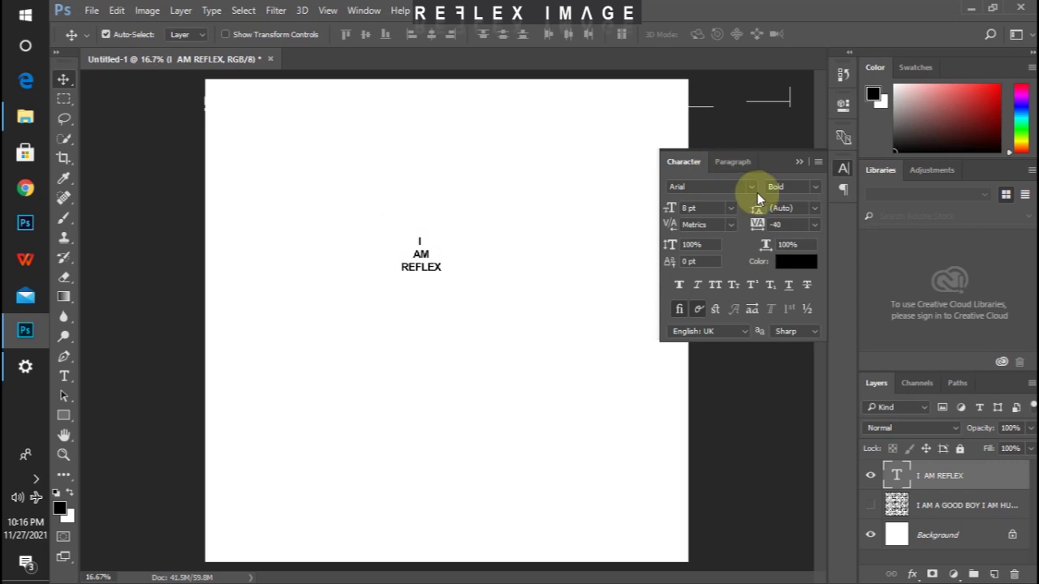
{"action": "left_click", "coordinate": [756, 192]}
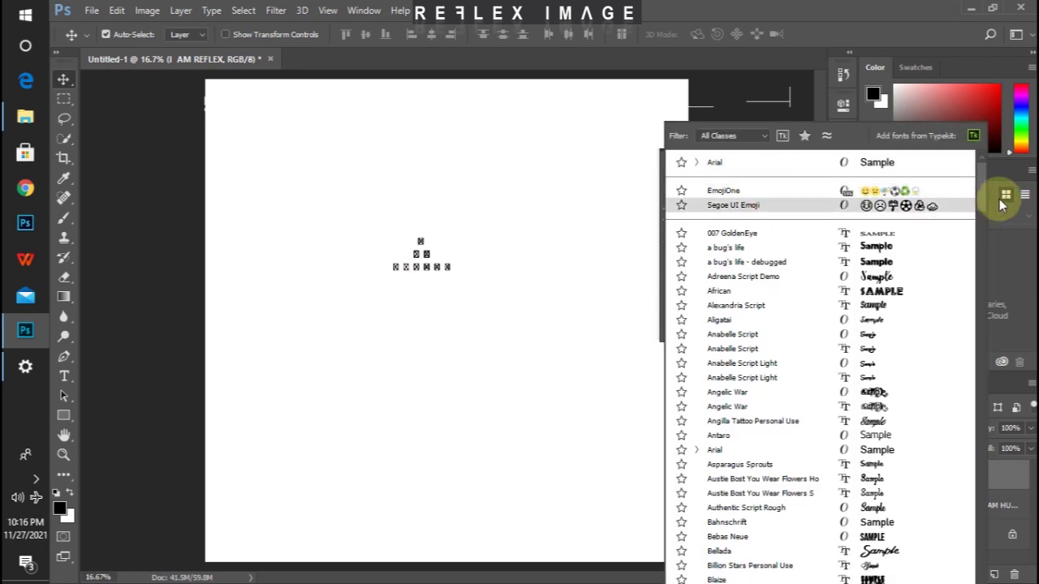
{"action": "left_click_drag", "start_coordinate": [985, 188], "coordinate": [975, 228]}
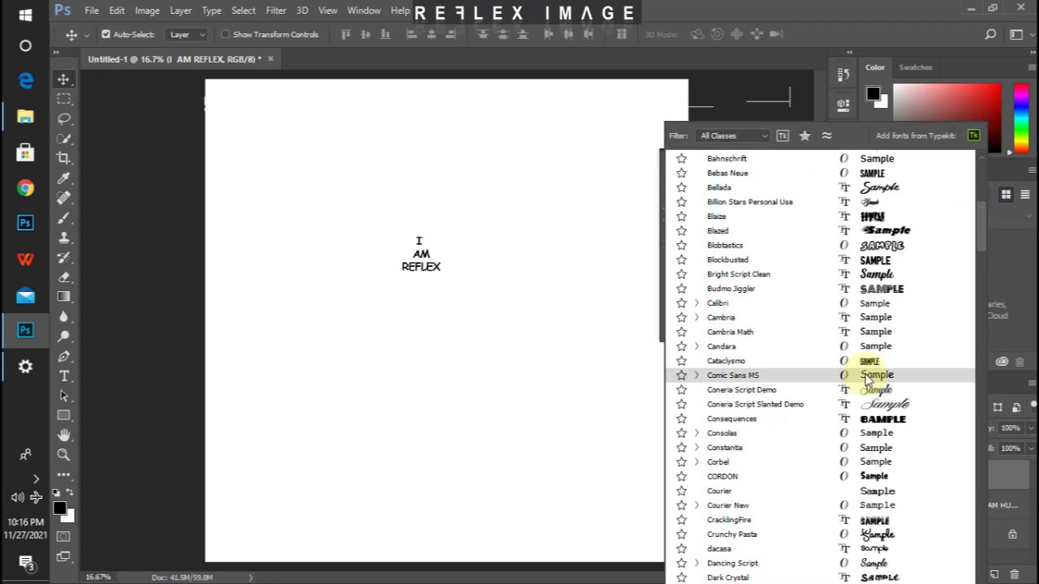
{"action": "left_click", "coordinate": [866, 378]}
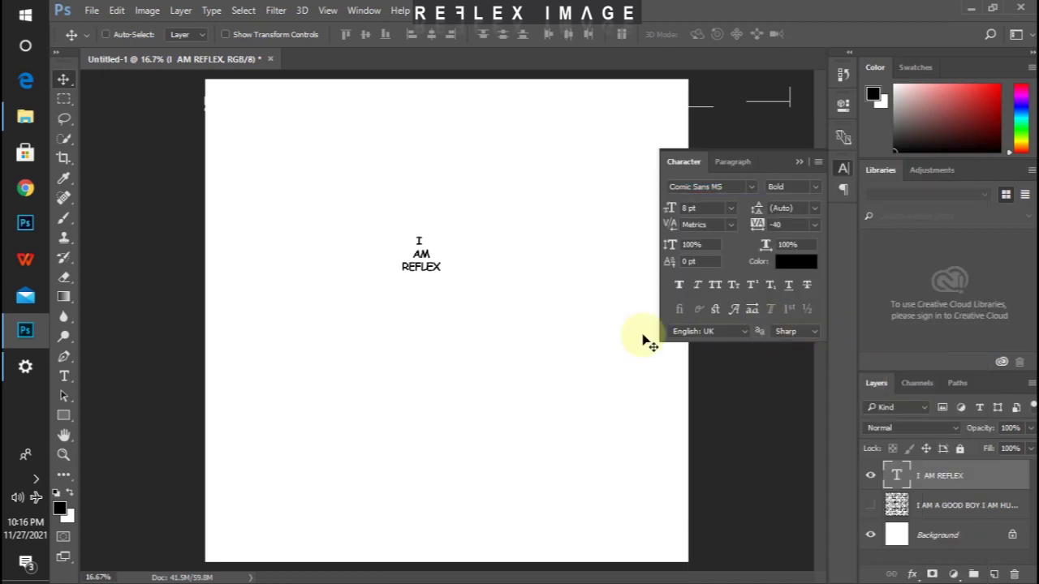
{"action": "key", "text": "ctrl+plus"}
{"action": "key", "text": "ctrl+plus"}
{"action": "key", "text": "ctrl+minus"}
{"action": "key", "text": "ctrl+minus"}
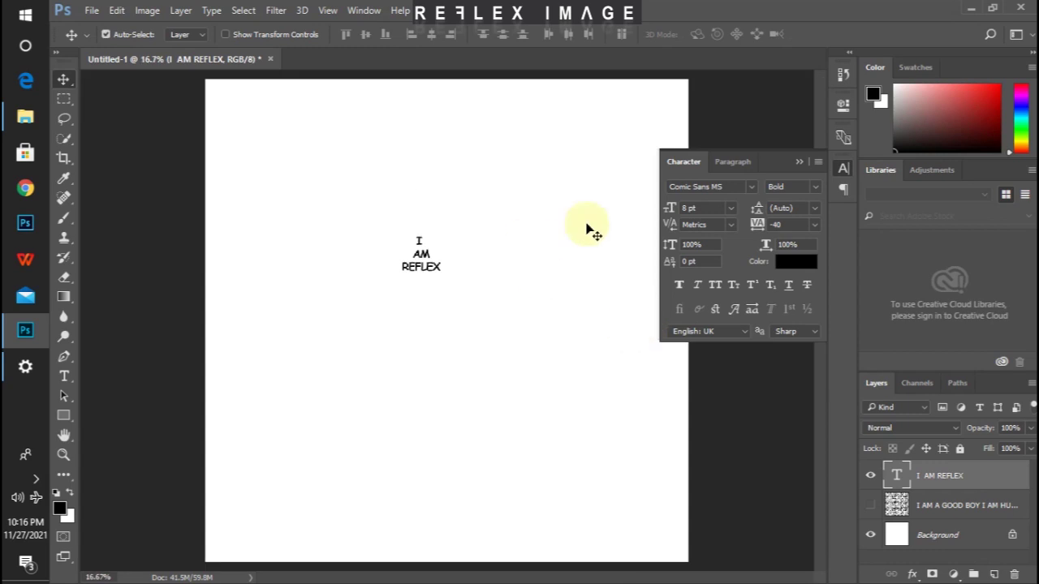
Enlarge the I AM REFLEX text, trying 18 pt and settling on 36 pt.
{"action": "left_click", "coordinate": [732, 210]}
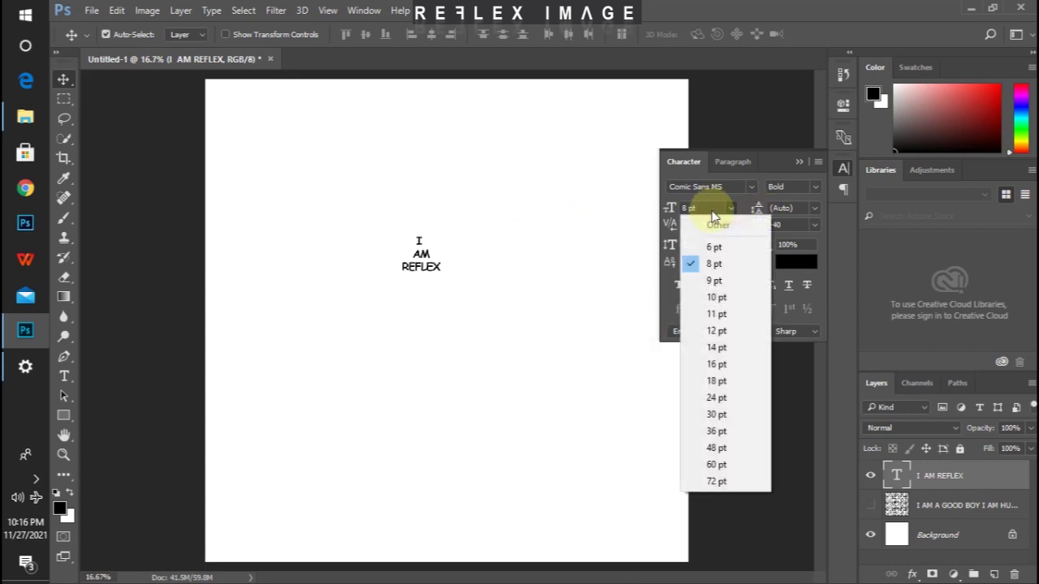
{"action": "left_click", "coordinate": [715, 381]}
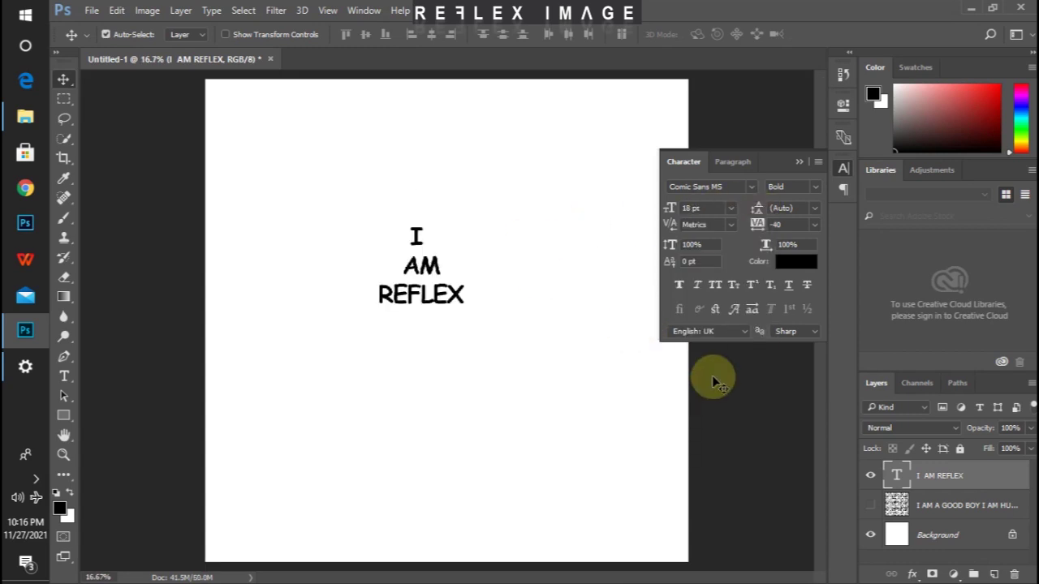
{"action": "left_click", "coordinate": [732, 208]}
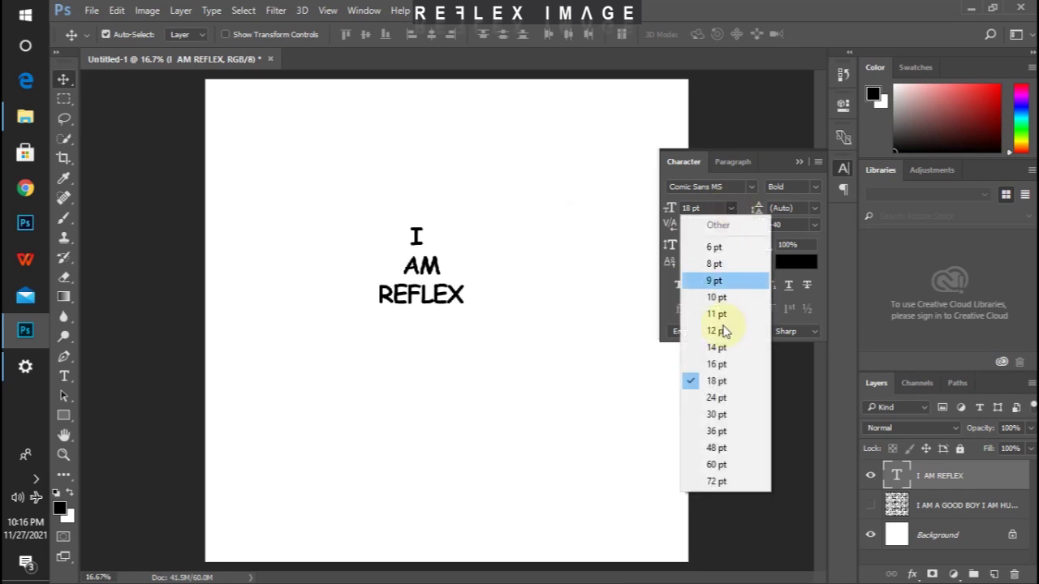
{"action": "left_click", "coordinate": [729, 431]}
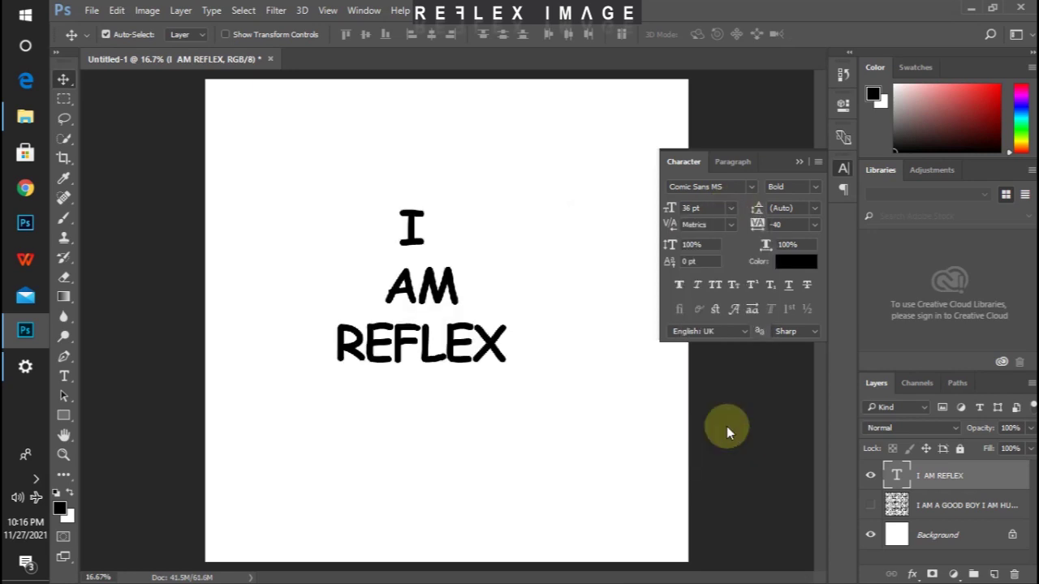
Move the I AM REFLEX text to the middle of the canvas.
{"action": "left_click_drag", "start_coordinate": [421, 347], "coordinate": [452, 367]}
{"action": "key", "text": "ctrl+minus"}
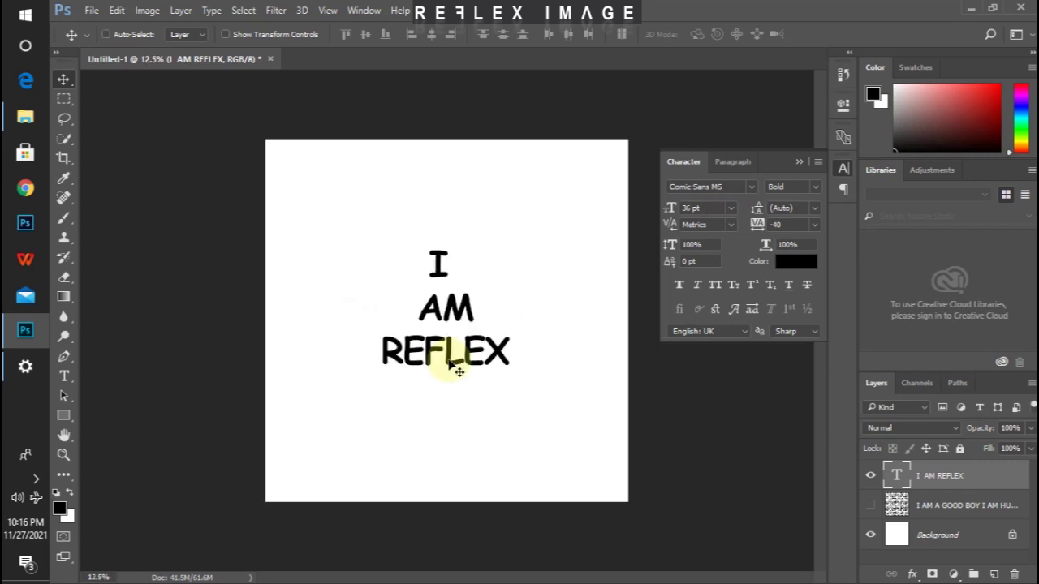
{"action": "key", "text": "ctrl+minus"}
{"action": "key", "text": "ctrl+plus"}
{"action": "key", "text": "ctrl+plus"}
{"action": "key", "text": "ctrl+minus"}
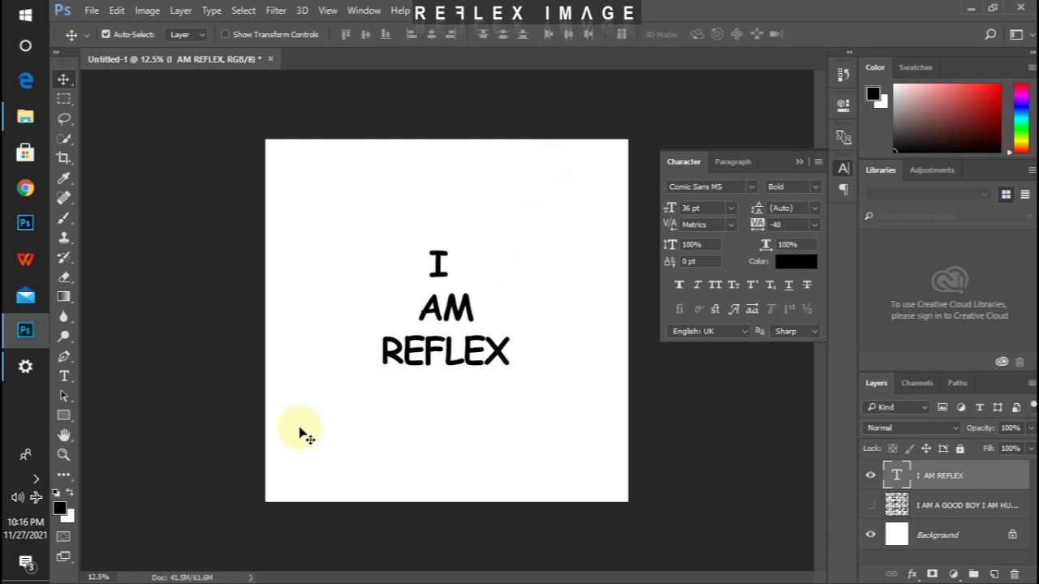
Set the font size of the I AM REFLEX text to 24 pt.
{"action": "key", "text": "t"}
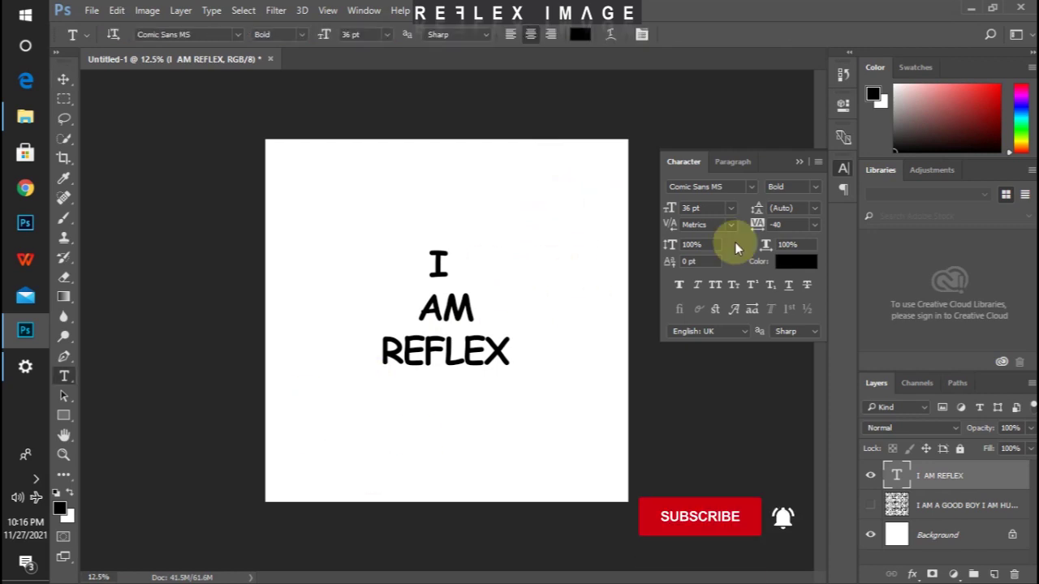
{"action": "left_click", "coordinate": [732, 205]}
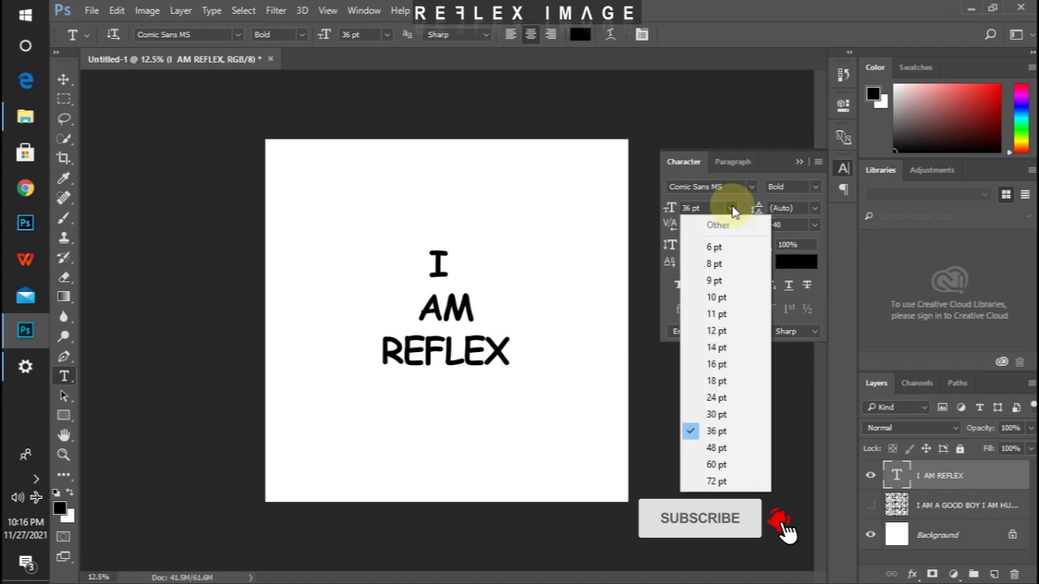
{"action": "left_click", "coordinate": [714, 398]}
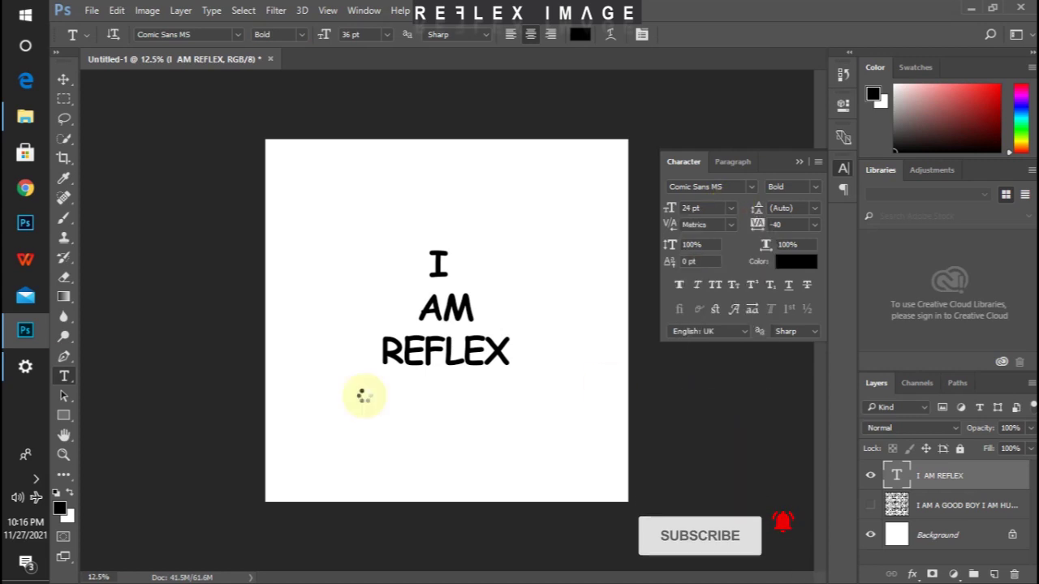
Add a separate text line reading "PHOTOGRAPHER" in the canvas's lower left area.
{"action": "left_click", "coordinate": [336, 420]}
{"action": "type", "text": "PHOT"}
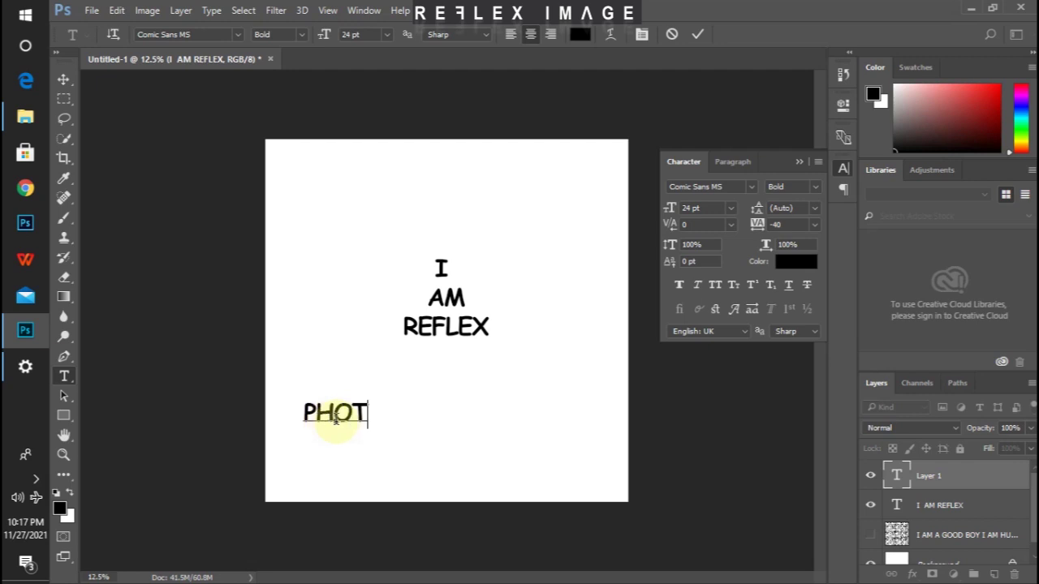
{"action": "type", "text": "OGRA"}
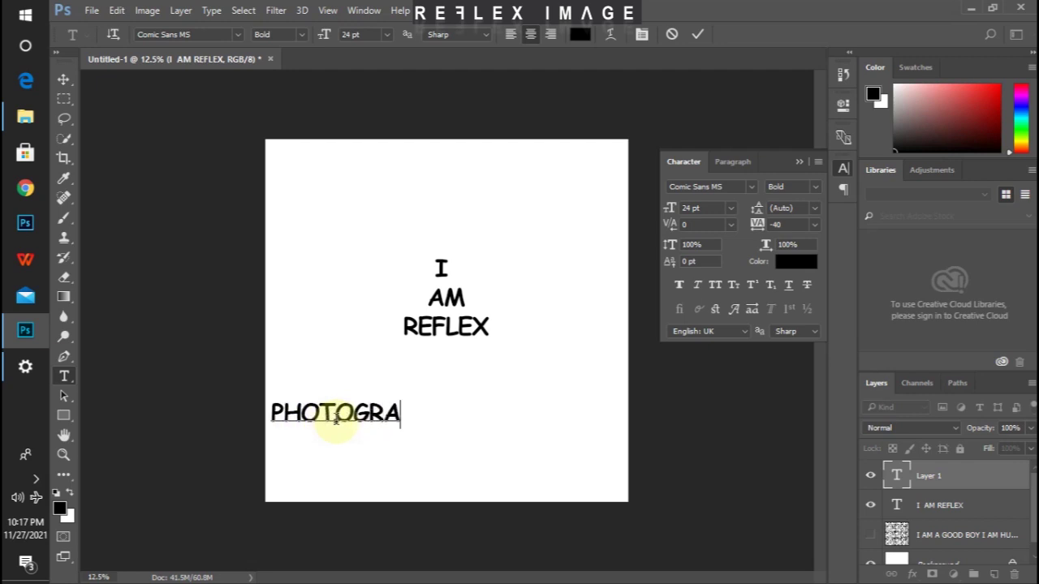
{"action": "type", "text": "PHER"}
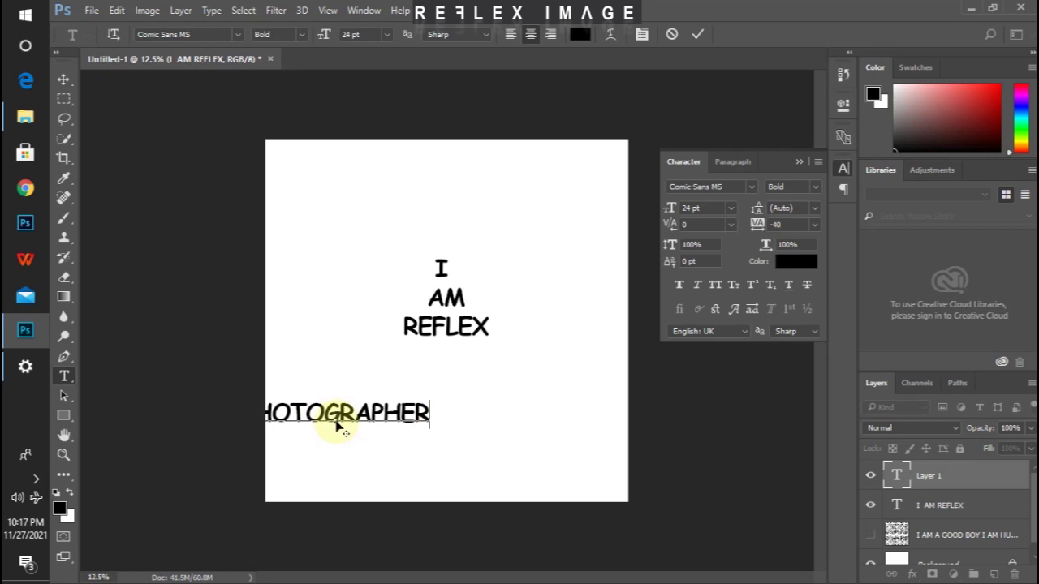
Set the whole PHOTOGRAPHER text to 16 pt and commit it.
{"action": "key", "text": "ctrl+a"}
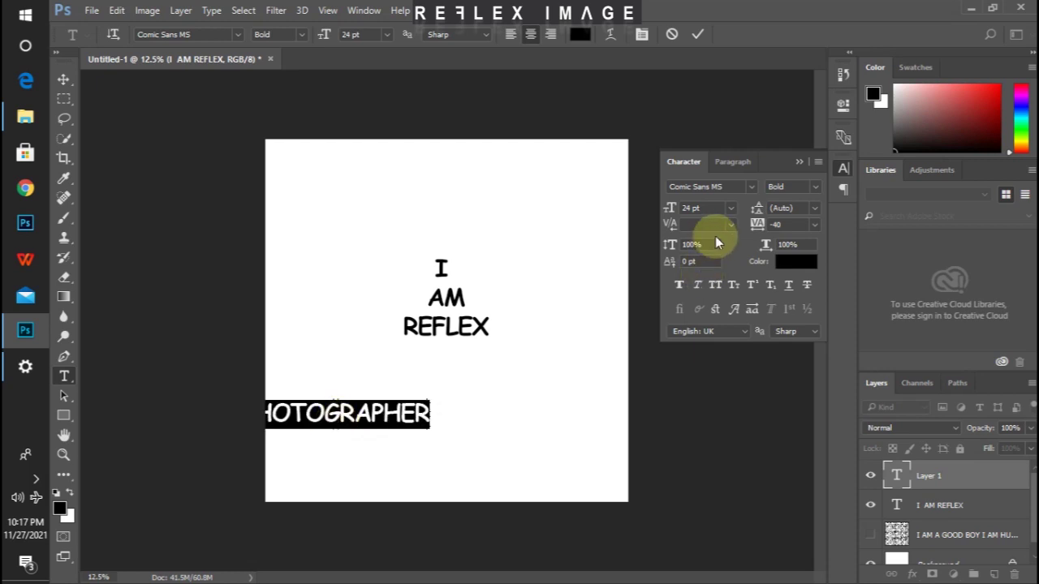
{"action": "left_click", "coordinate": [730, 208]}
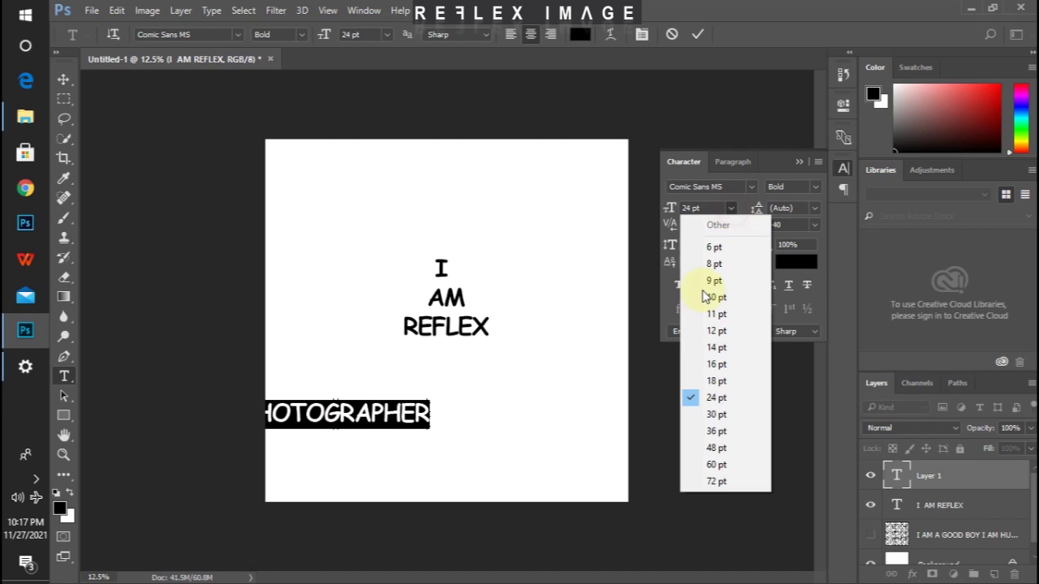
{"action": "left_click", "coordinate": [710, 367]}
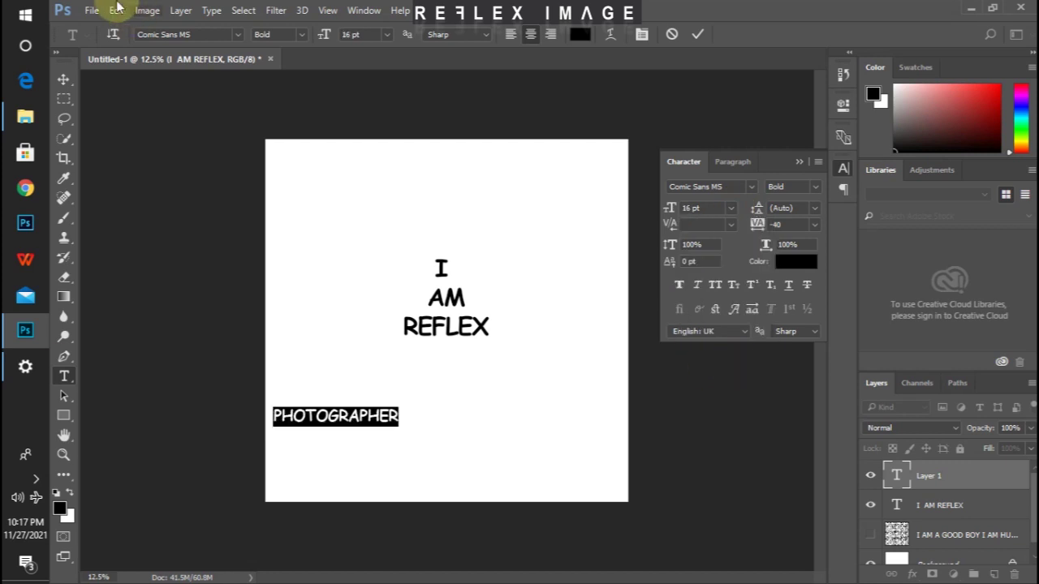
{"action": "left_click", "coordinate": [64, 80]}
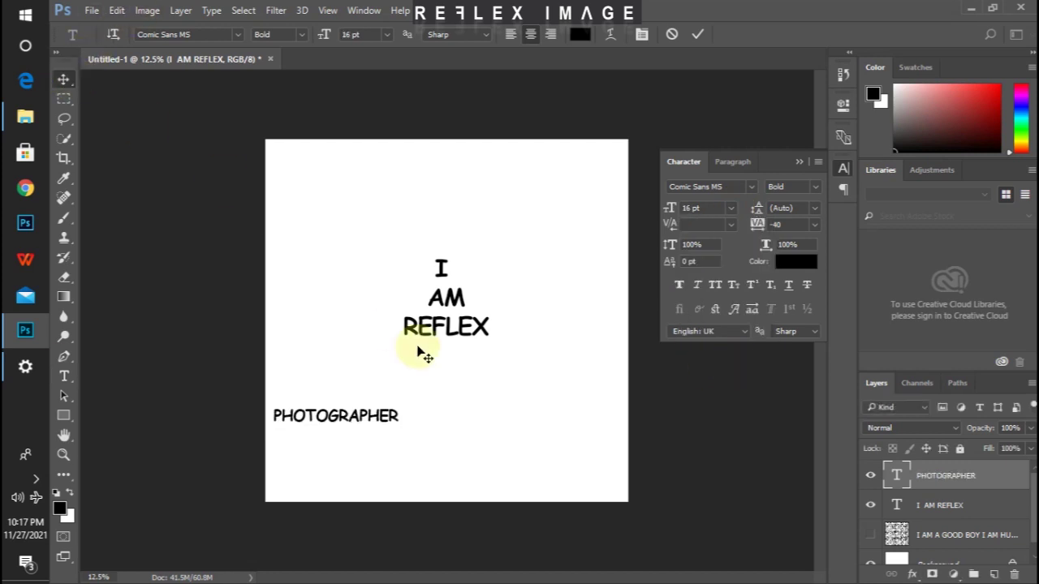
Rotate the PHOTOGRAPHER text about -90° so it reads vertically upward, shift it slightly toward the canvas's left edge, and commit the transform.
{"action": "key", "text": "ctrl+t"}
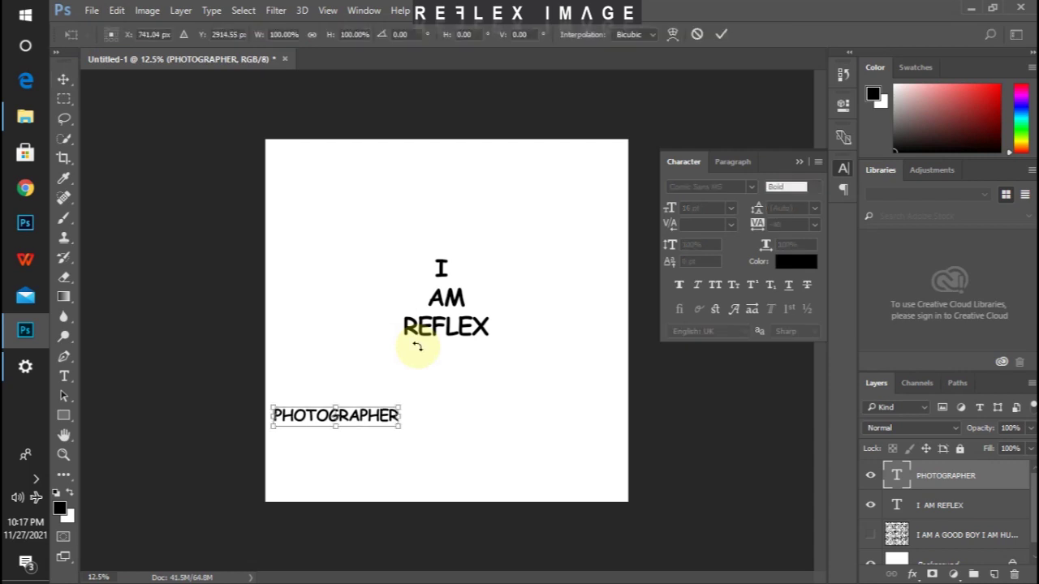
{"action": "left_click_drag", "start_coordinate": [244, 387], "coordinate": [298, 507]}
{"action": "key", "text": "Left"}
{"action": "key", "text": "Left"}
{"action": "key", "text": "Left"}
{"action": "key", "text": "Left"}
{"action": "key", "text": "Left"}
{"action": "key", "text": "Left"}
{"action": "key", "text": "Left"}
{"action": "key", "text": "Left"}
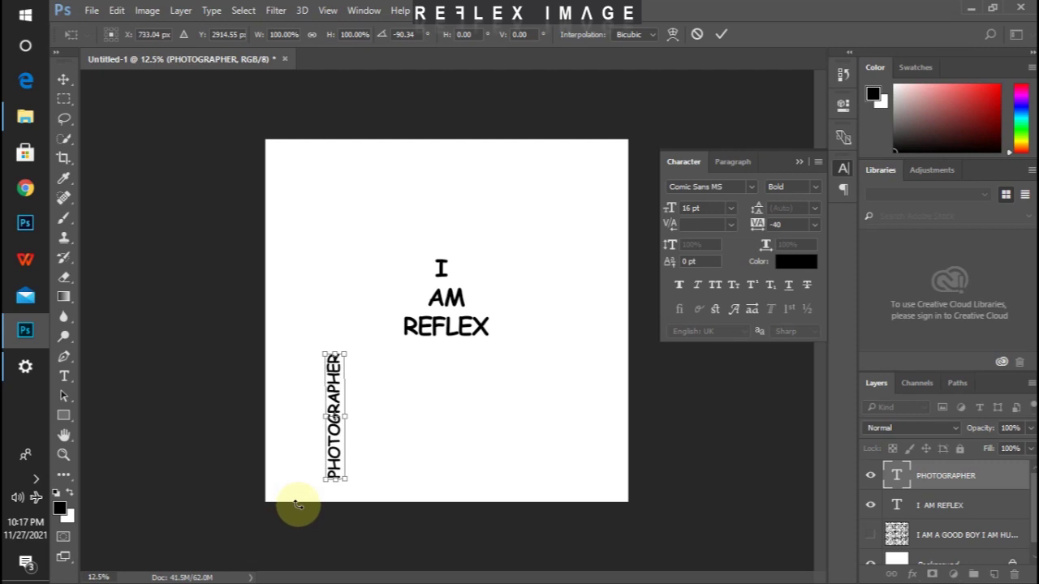
{"action": "key", "text": "Left"}
{"action": "key", "text": "Left"}
{"action": "key", "text": "Left"}
{"action": "key", "text": "Left"}
{"action": "key", "text": "Left"}
{"action": "key", "text": "Left"}
{"action": "key", "text": "Left"}
{"action": "key", "text": "Left"}
{"action": "key", "text": "Left"}
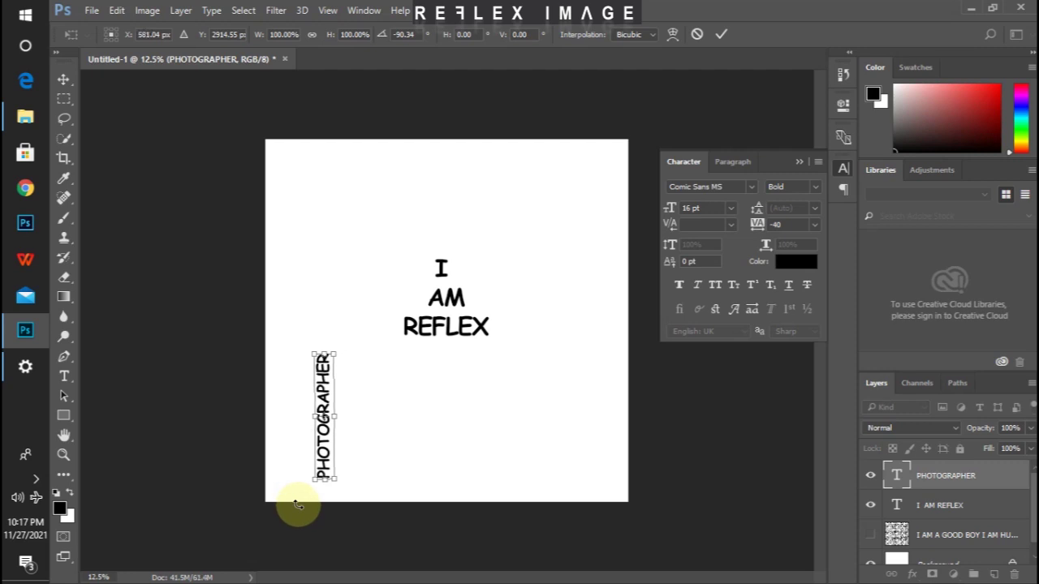
{"action": "key", "text": "Left"}
{"action": "key", "text": "Left"}
{"action": "key", "text": "Left"}
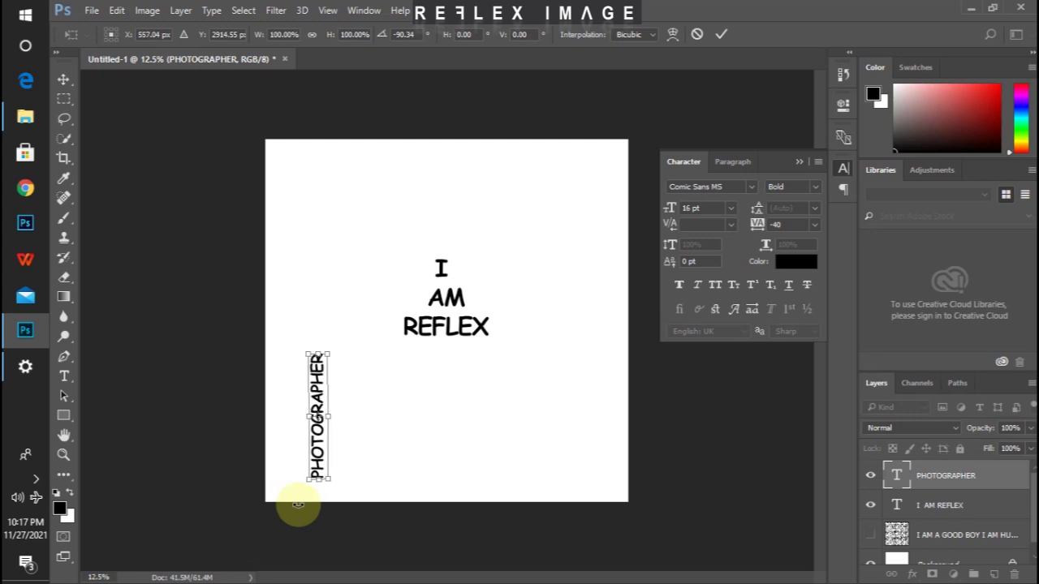
{"action": "key", "text": "Return"}
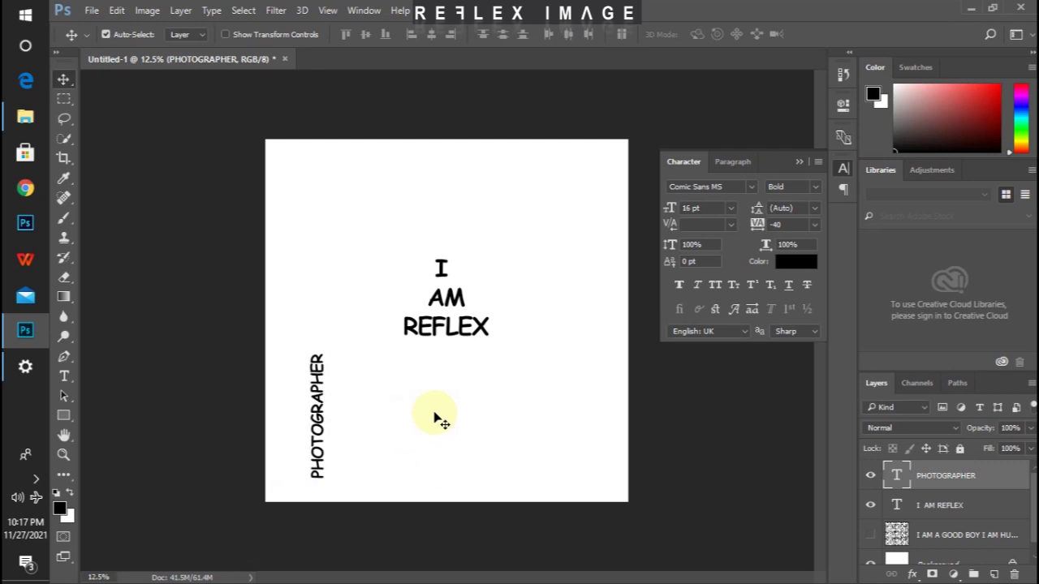
Add a separate text line reading "VIDEOGRAPHER" below the I AM REFLEX text and commit it.
{"action": "key", "text": "t"}
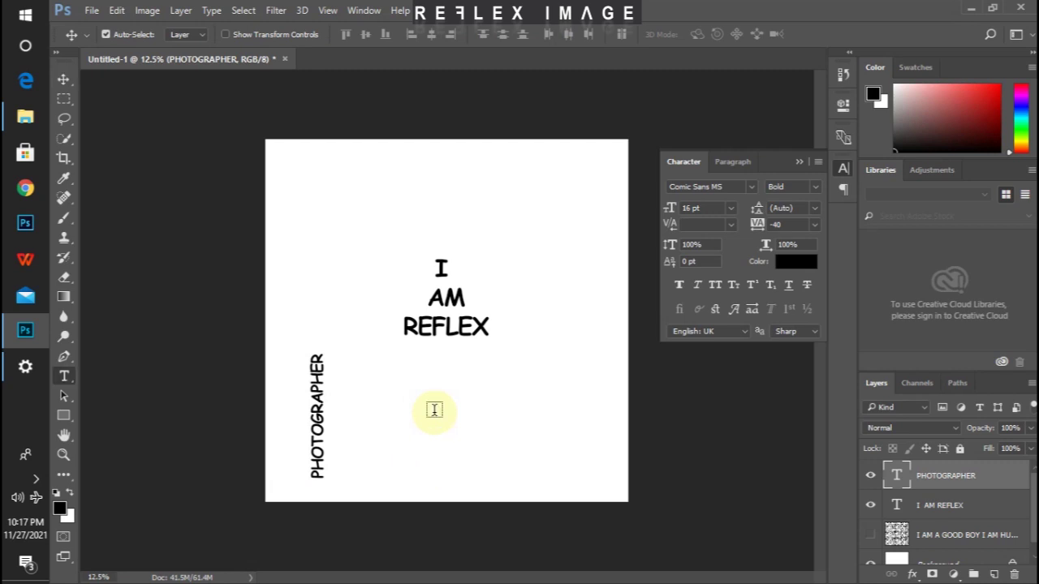
{"action": "left_click", "coordinate": [445, 413]}
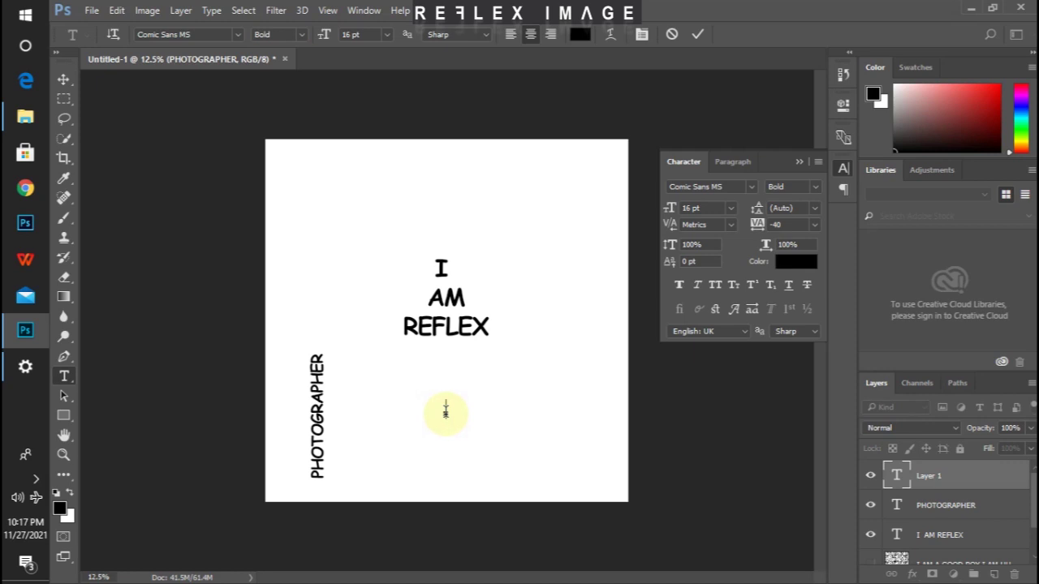
{"action": "type", "text": "VIDEO"}
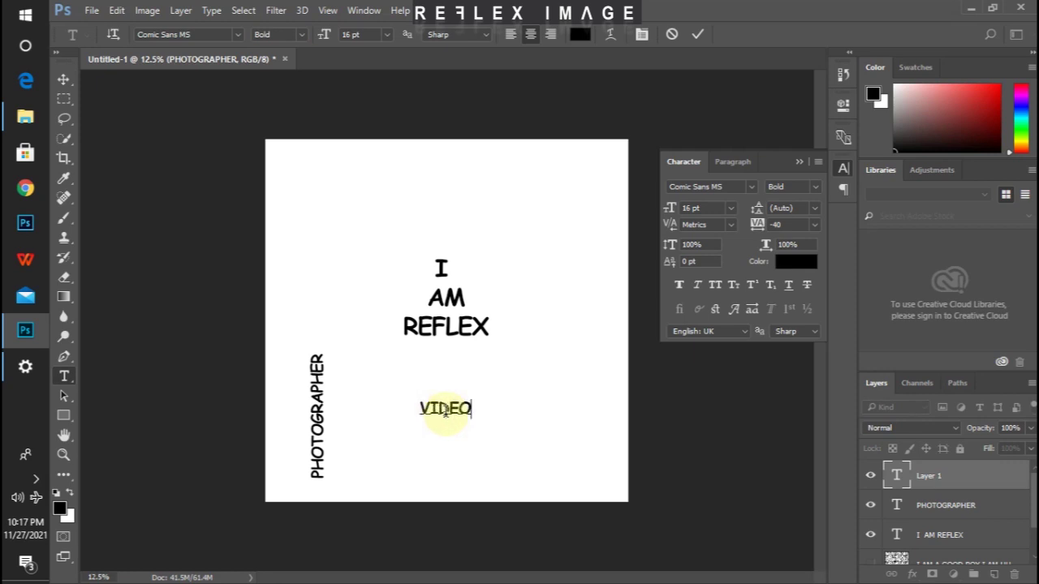
{"action": "type", "text": "GRAPH"}
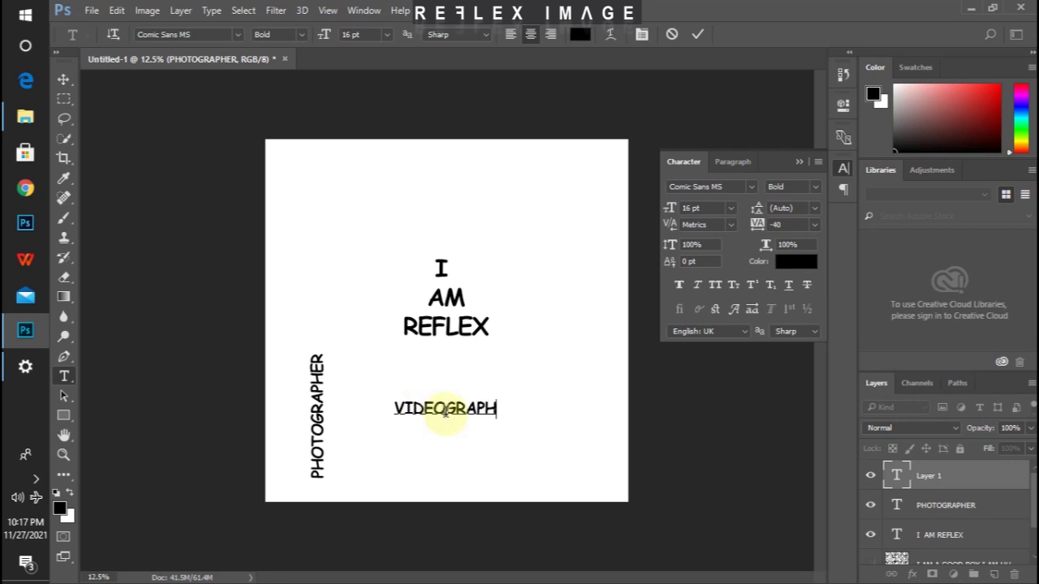
{"action": "type", "text": "ER"}
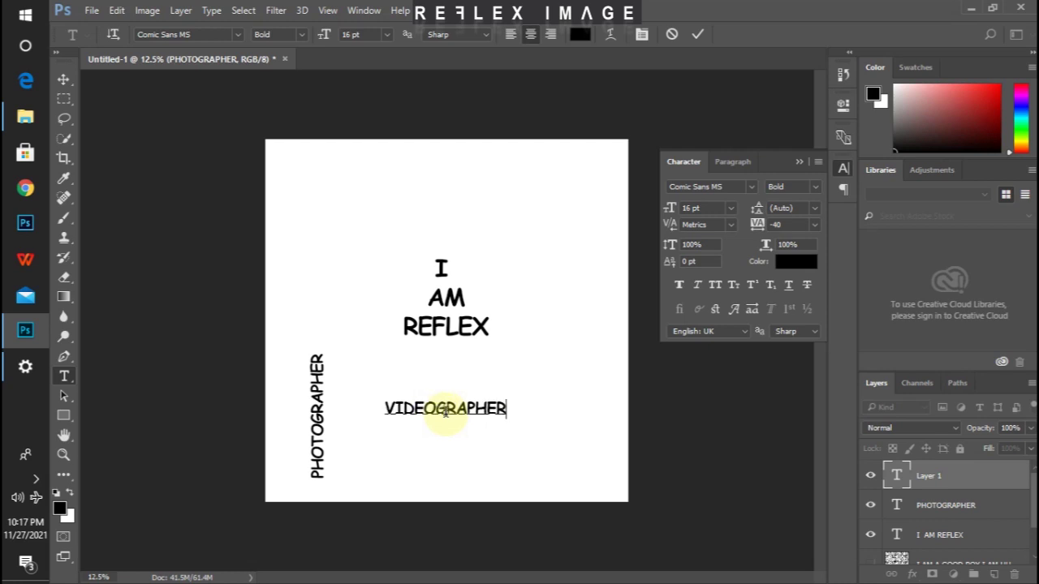
{"action": "left_click", "coordinate": [64, 79]}
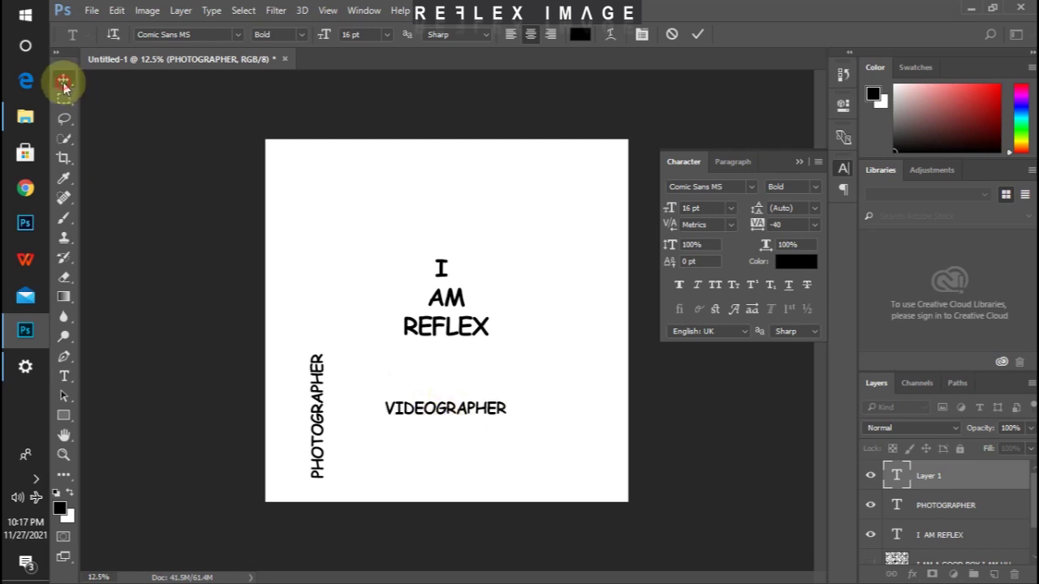
Rotate the VIDEOGRAPHER text to read vertically upward, place it in the canvas's upper right area, and commit the transform.
{"action": "key", "text": "ctrl+t"}
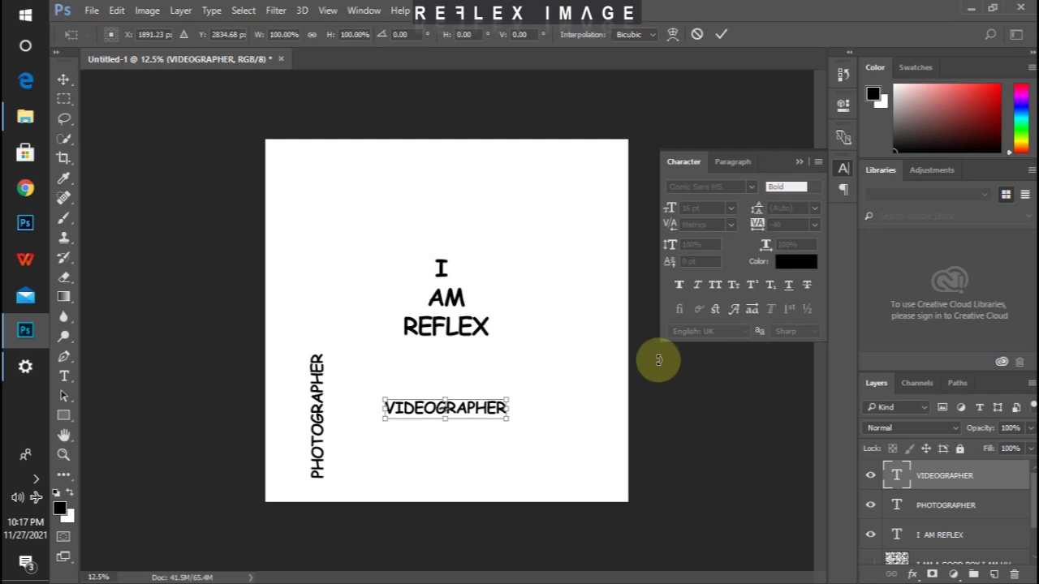
{"action": "left_click_drag", "start_coordinate": [355, 352], "coordinate": [439, 475]}
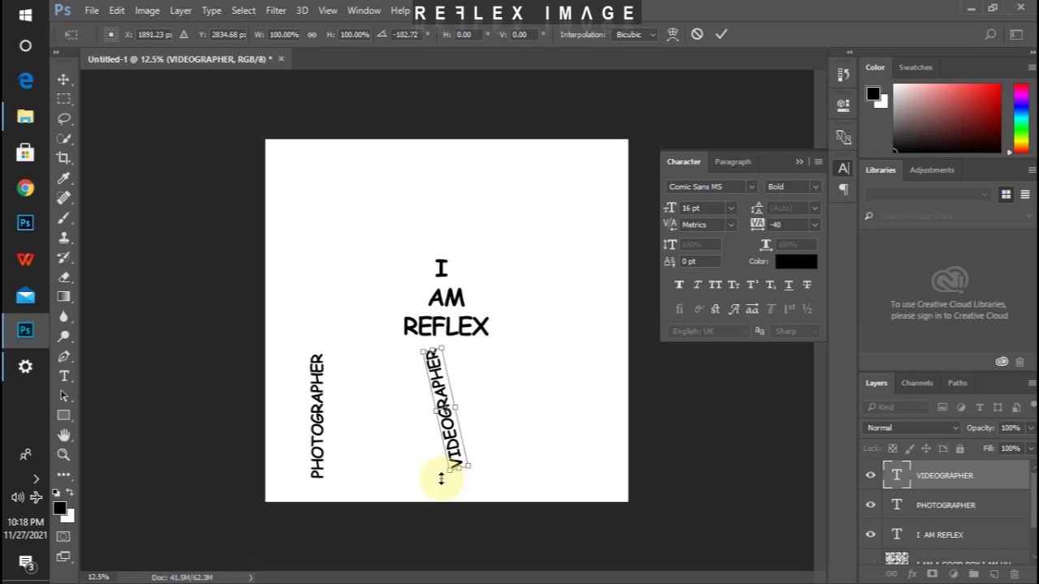
{"action": "left_click_drag", "start_coordinate": [405, 343], "coordinate": [417, 325]}
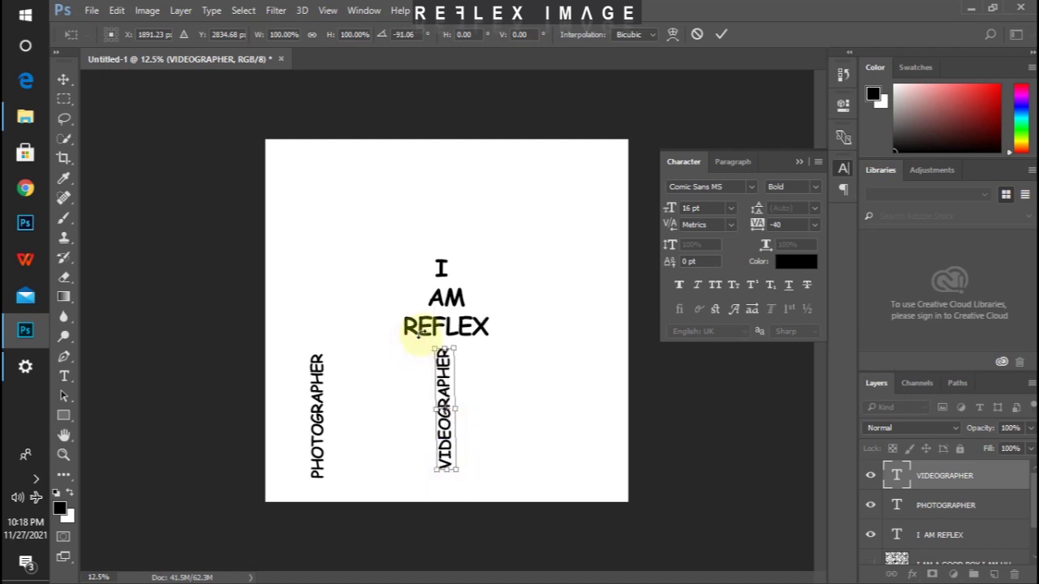
{"action": "left_click_drag", "start_coordinate": [457, 379], "coordinate": [562, 224]}
{"action": "left_click_drag", "start_coordinate": [522, 155], "coordinate": [525, 150]}
{"action": "key", "text": "Return"}
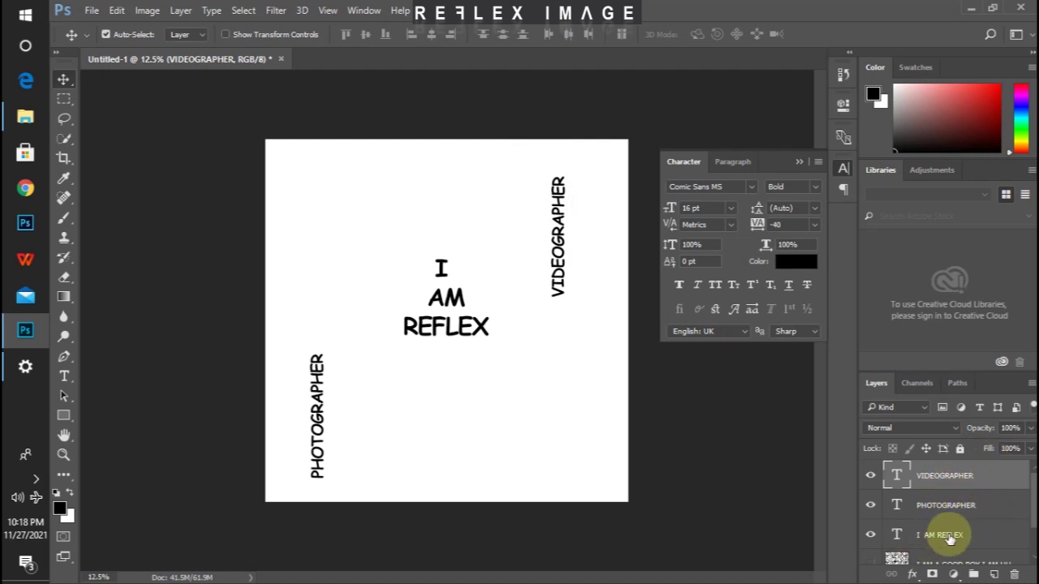
Merge the VIDEOGRAPHER, PHOTOGRAPHER and I AM REFLEX text layers into one layer and check it by toggling its visibility.
{"action": "key", "text": "ctrl"}
{"action": "left_click", "coordinate": [950, 540], "text": "shift"}
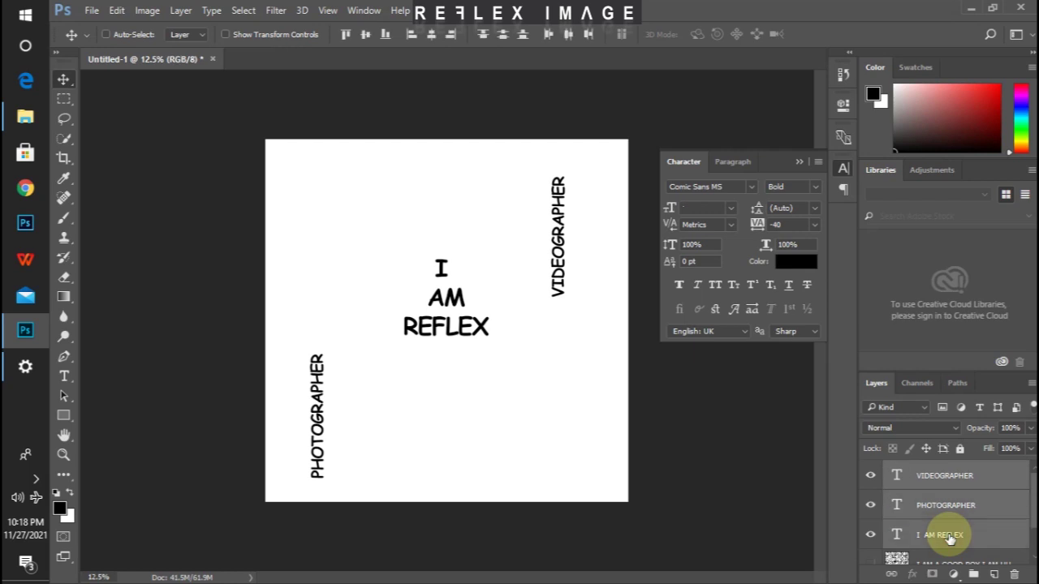
{"action": "key", "text": "ctrl+e"}
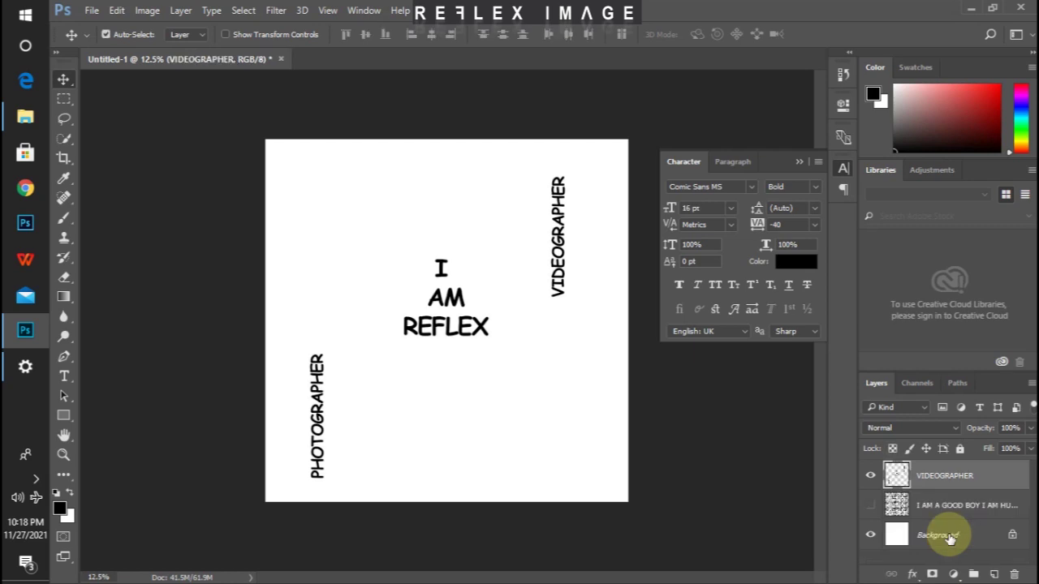
{"action": "left_click", "coordinate": [869, 477]}
{"action": "left_click", "coordinate": [868, 479]}
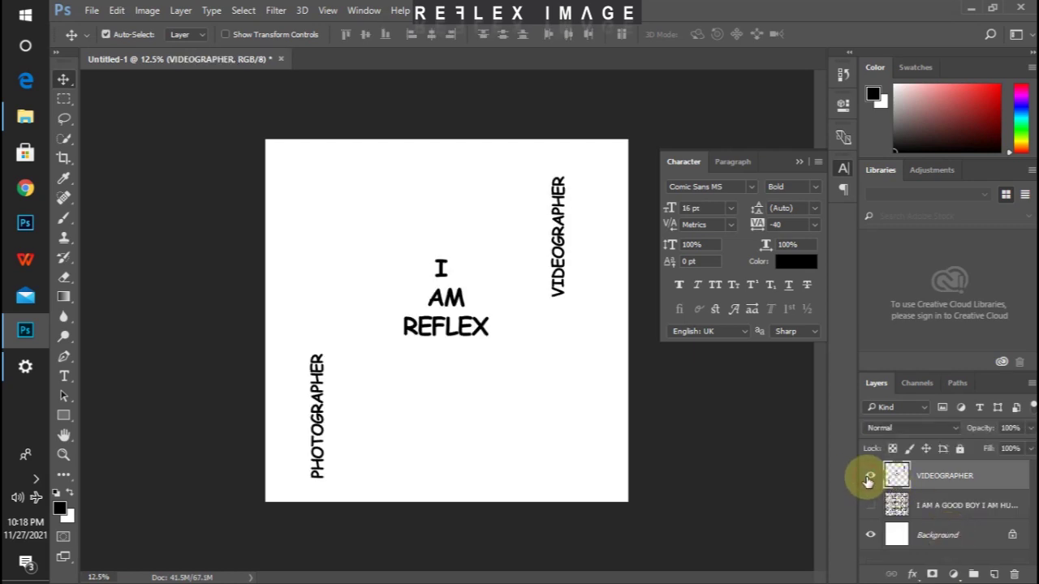
{"action": "left_click", "coordinate": [868, 479]}
{"action": "left_click", "coordinate": [868, 479]}
{"action": "left_click", "coordinate": [868, 478]}
{"action": "left_click", "coordinate": [869, 479]}
Save the document as a Photoshop file named TYPOGRAPHY with its layers.
{"action": "key", "text": "ctrl"}
{"action": "key", "text": "ctrl+s"}
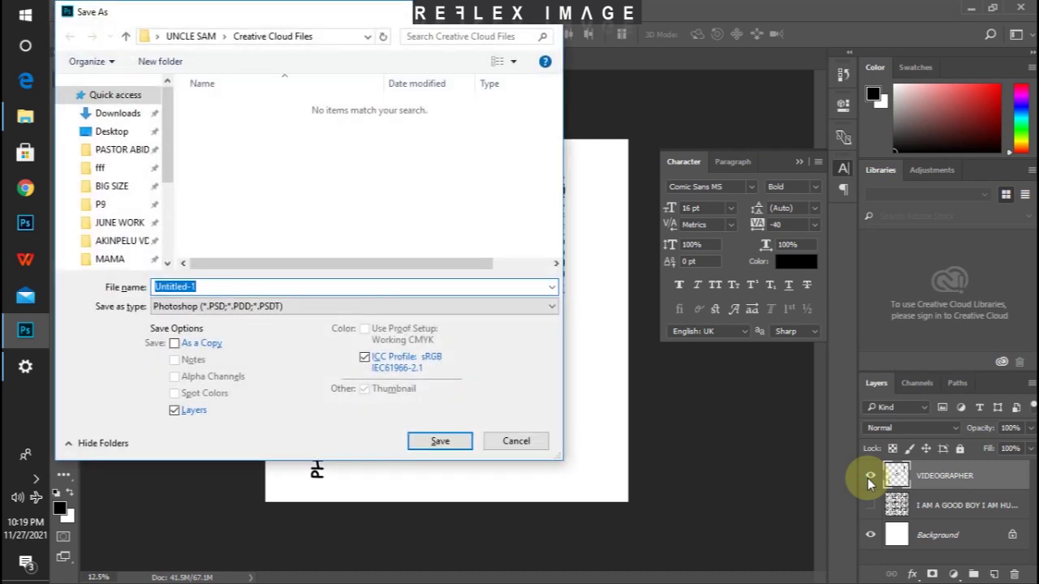
{"action": "type", "text": "TYPOGRAPHY"}
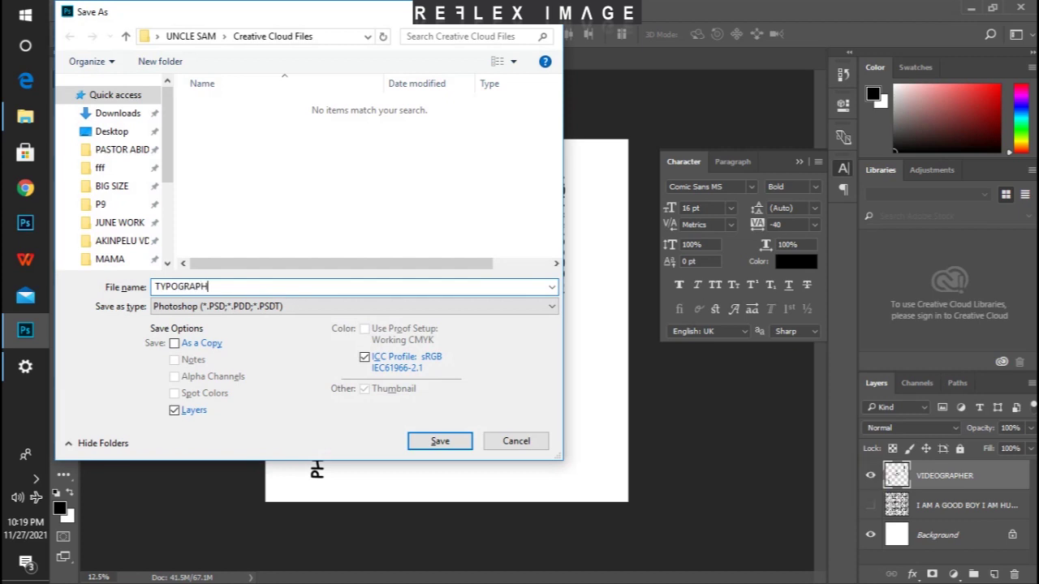
{"action": "key", "text": "Return"}
{"action": "key", "text": "Return"}
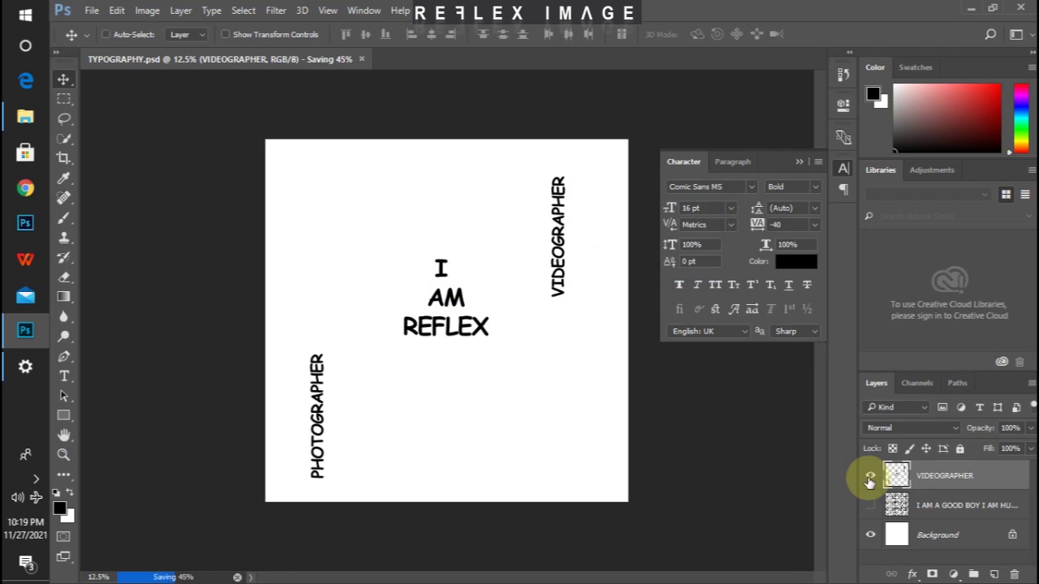
Make the hidden repeated-text layer visible beneath the merged lettering layer.
{"action": "key", "text": "ctrl+minus"}
{"action": "key", "text": "ctrl+plus"}
{"action": "key", "text": "ctrl+plus"}
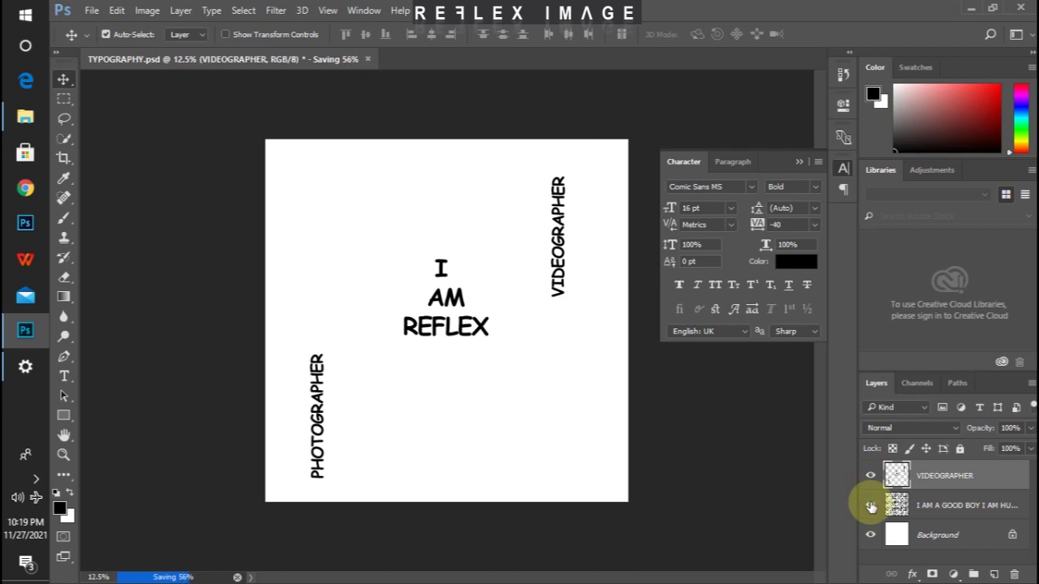
{"action": "left_click", "coordinate": [871, 506]}
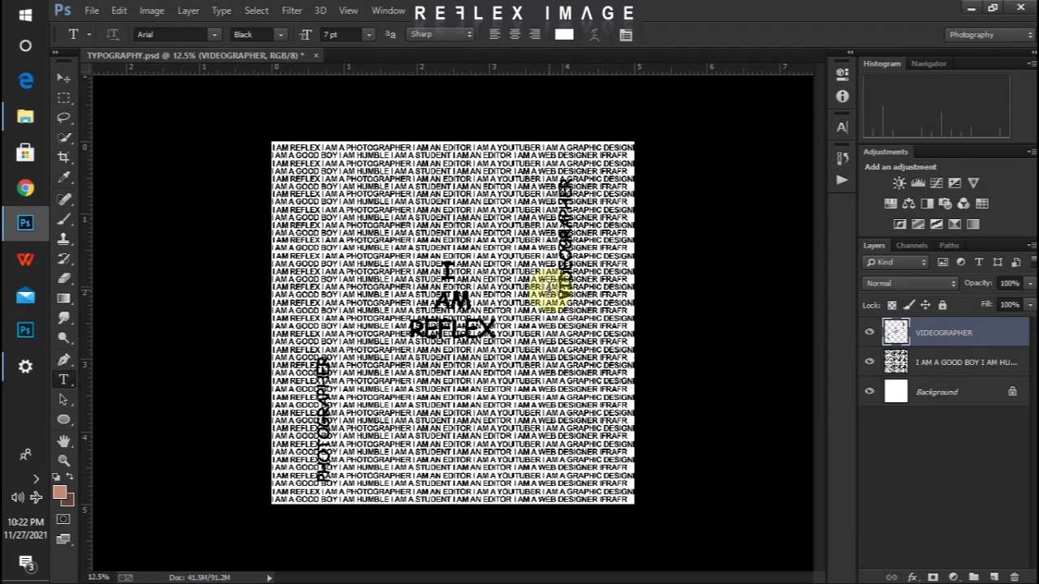
Load the merged VIDEOGRAPHER layer's lettering as a selection and expand it by 6 pixels.
{"action": "left_click", "coordinate": [893, 337], "text": "ctrl"}
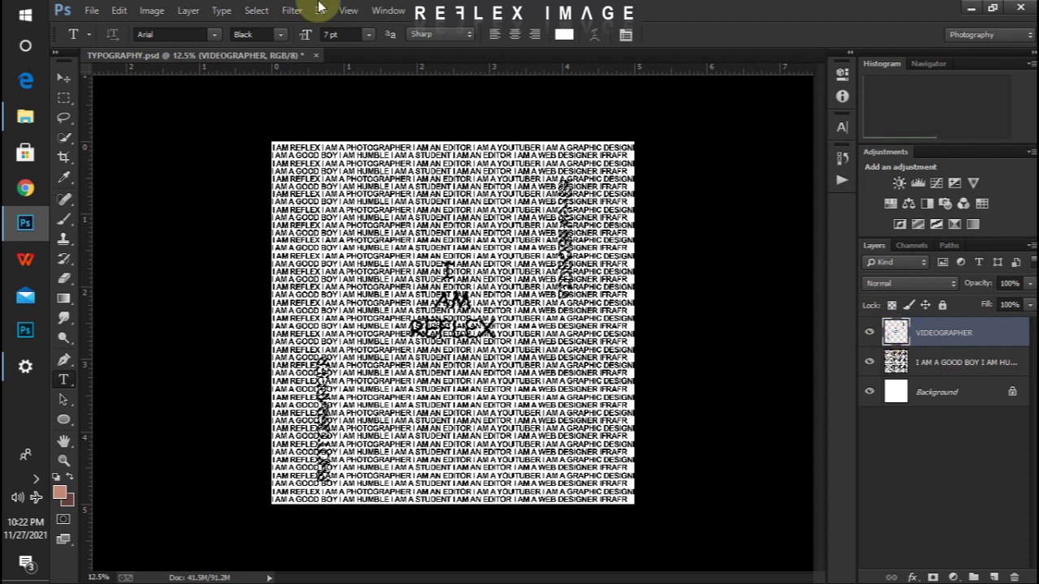
{"action": "left_click", "coordinate": [254, 11]}
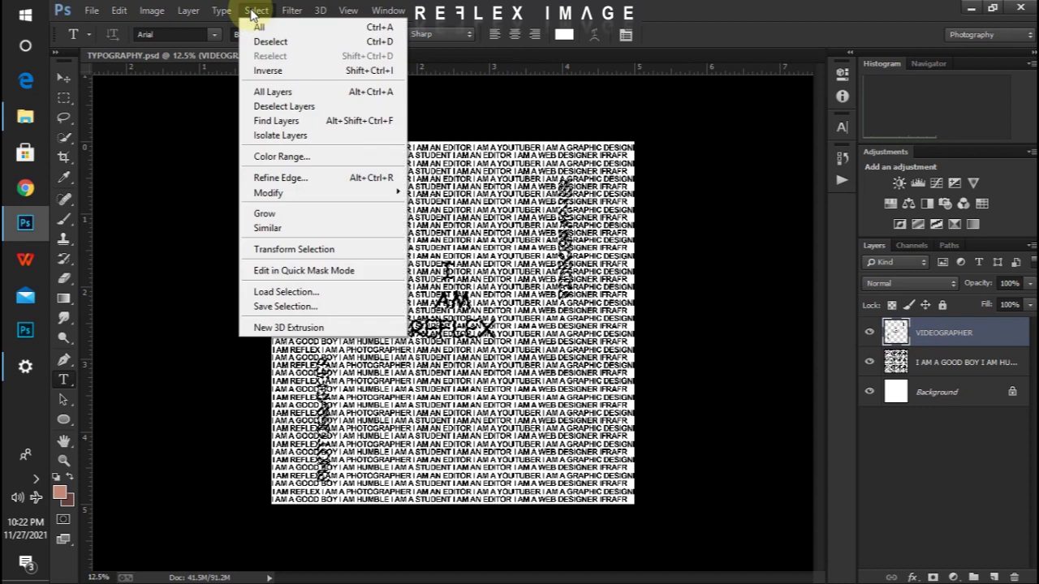
{"action": "mouse_move", "coordinate": [347, 198]}
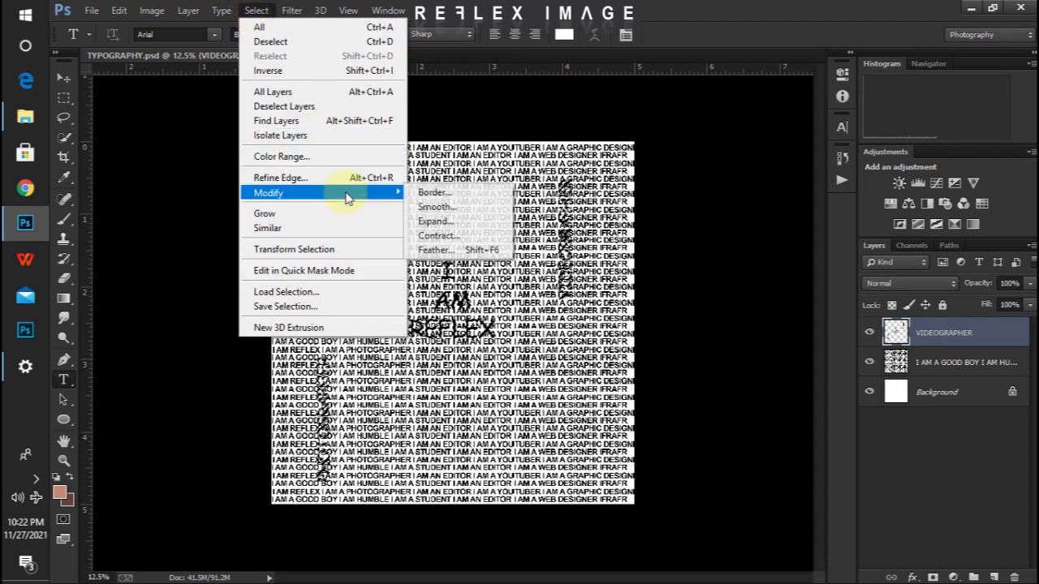
{"action": "left_click", "coordinate": [423, 220]}
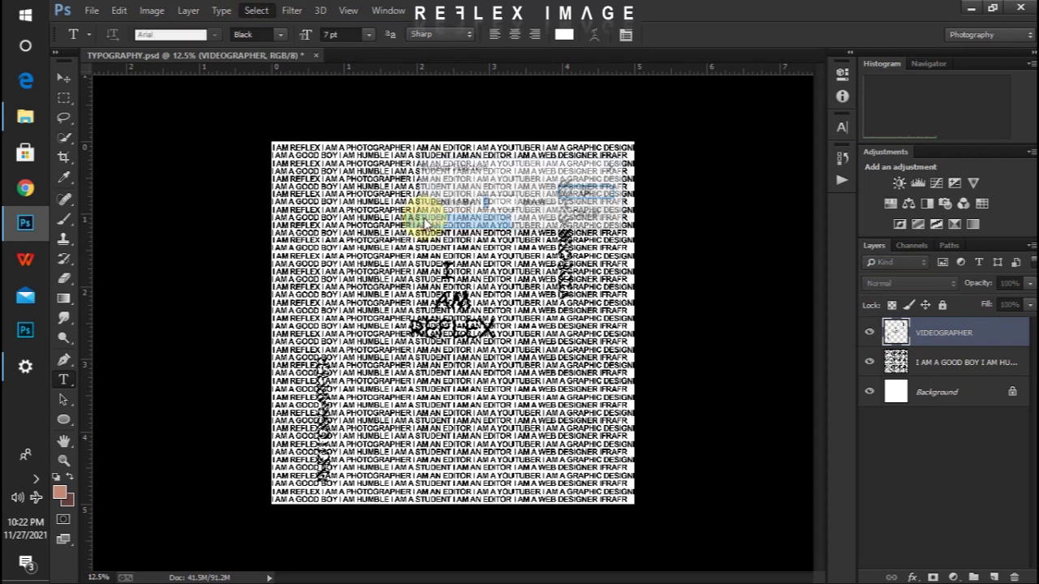
{"action": "type", "text": "6"}
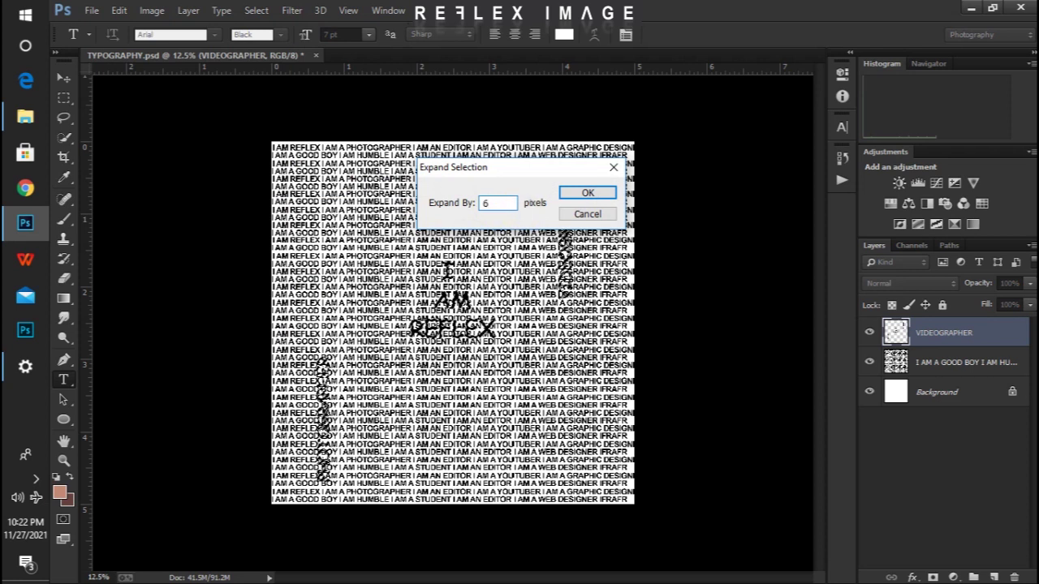
{"action": "key", "text": "Return"}
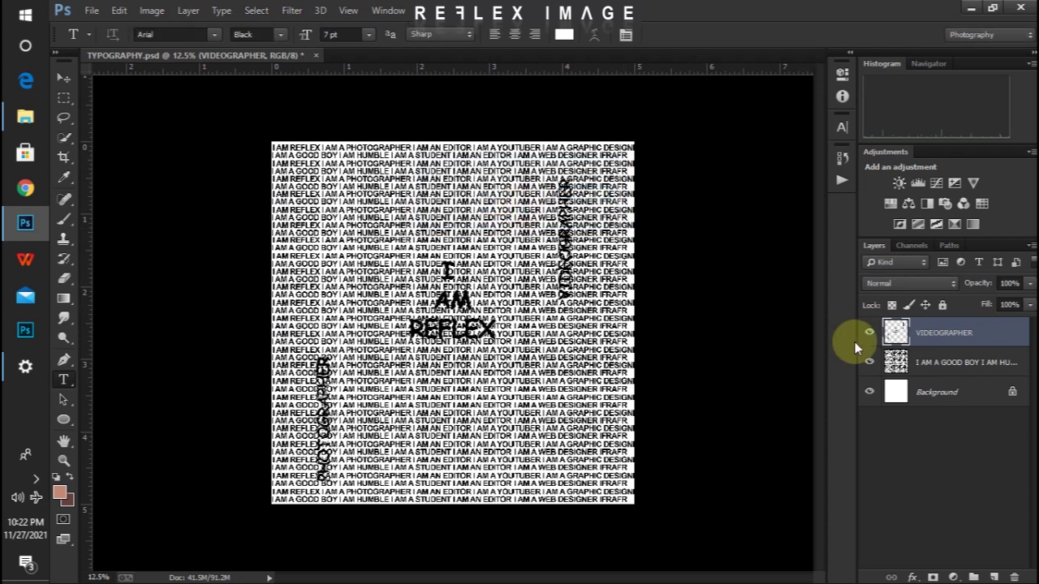
Try clearing the expanded lettering selection from the repeated-text layer and inspect the gap around the large letters.
{"action": "left_click", "coordinate": [926, 367]}
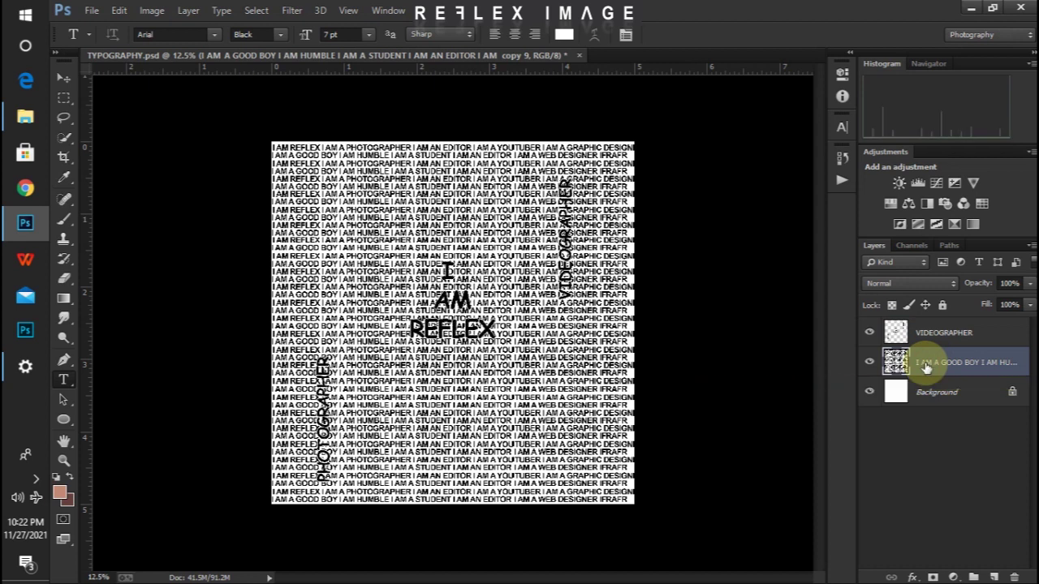
{"action": "key", "text": "ctrl+plus"}
{"action": "key", "text": "ctrl+plus"}
{"action": "key", "text": "ctrl+plus"}
{"action": "key", "text": "ctrl+plus"}
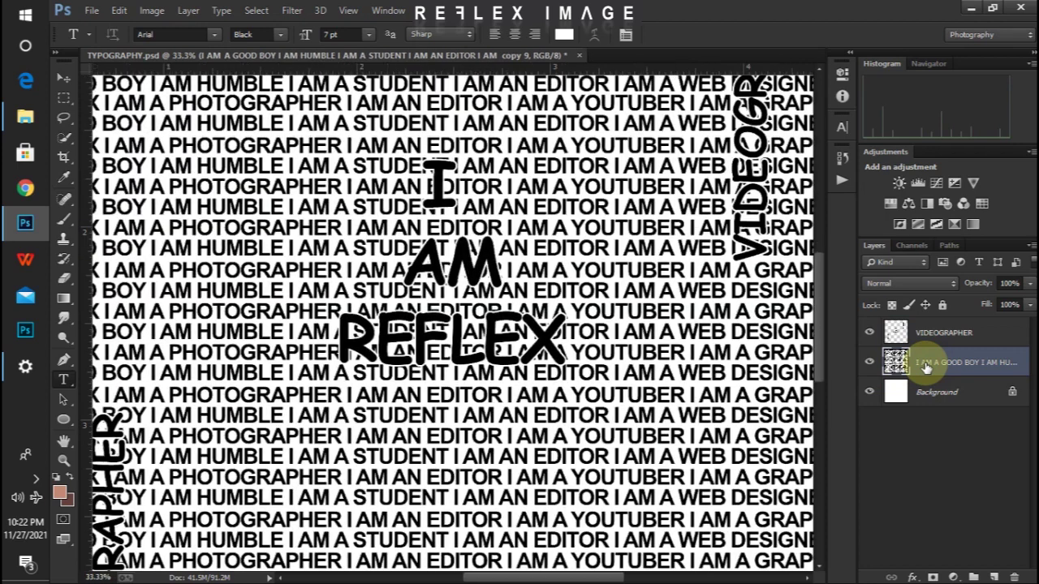
{"action": "key", "text": "ctrl+plus"}
{"action": "key", "text": "ctrl+plus"}
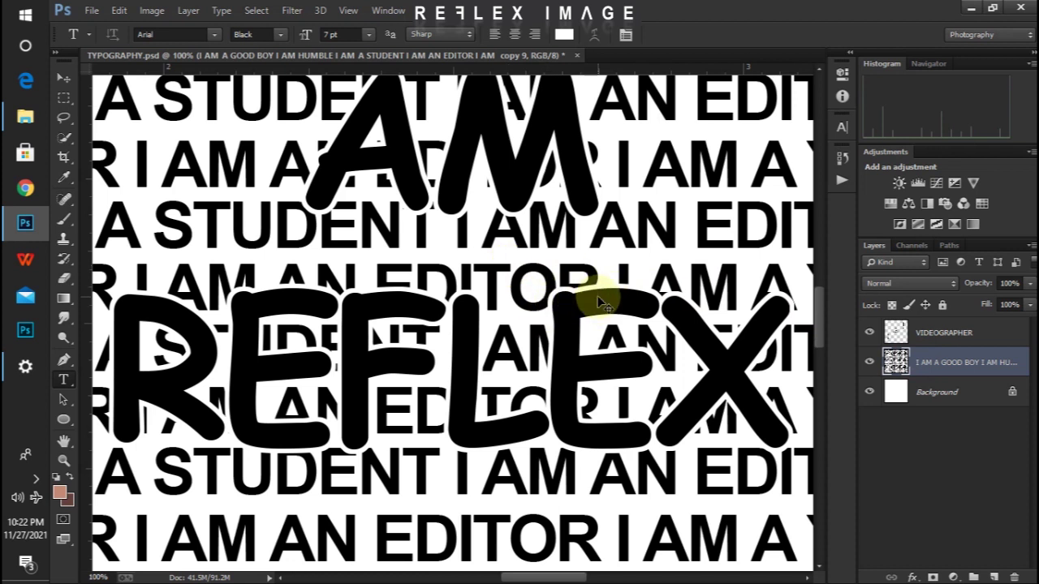
Undo the clearing on the repeated-text layer back to the active expanded lettering selection.
{"action": "key", "text": "ctrl+minus"}
{"action": "key", "text": "ctrl+minus"}
{"action": "key", "text": "ctrl+minus"}
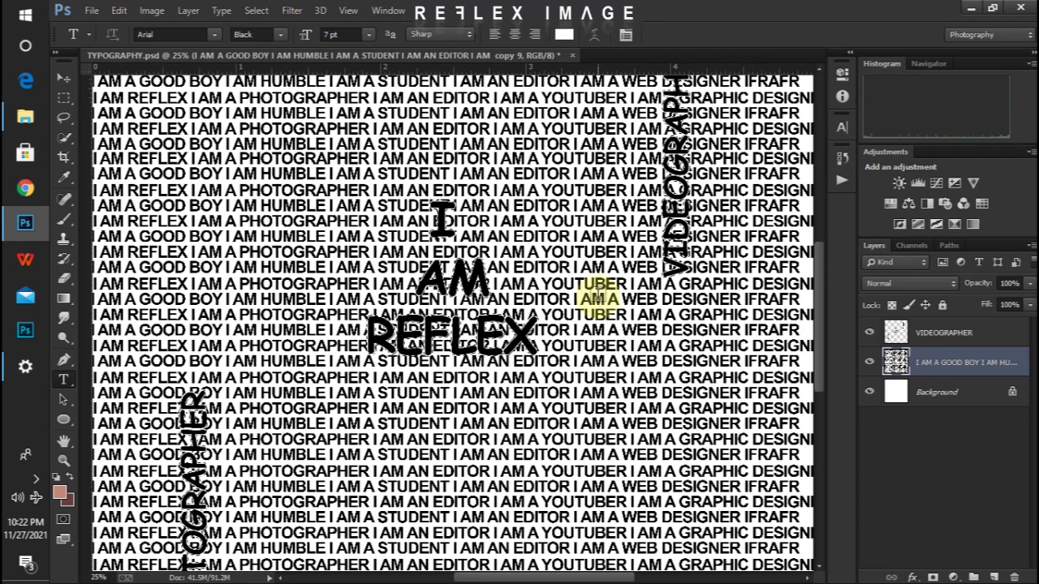
{"action": "key", "text": "alt+bracketright"}
{"action": "key", "text": "ctrl+minus"}
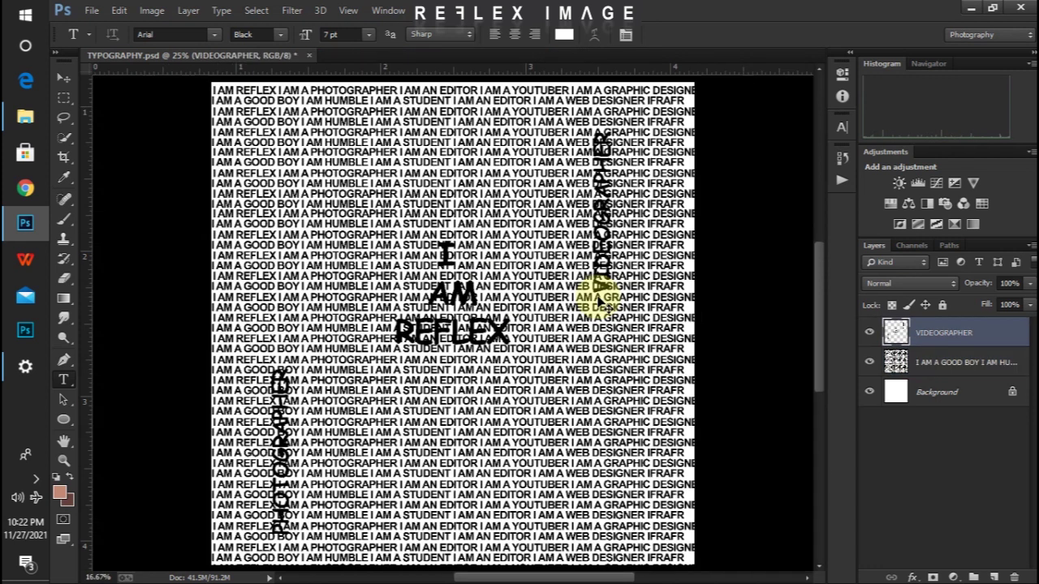
Expand the active lettering selection by 12 pixels and clear that area from the repeated-text layer.
{"action": "left_click", "coordinate": [997, 371]}
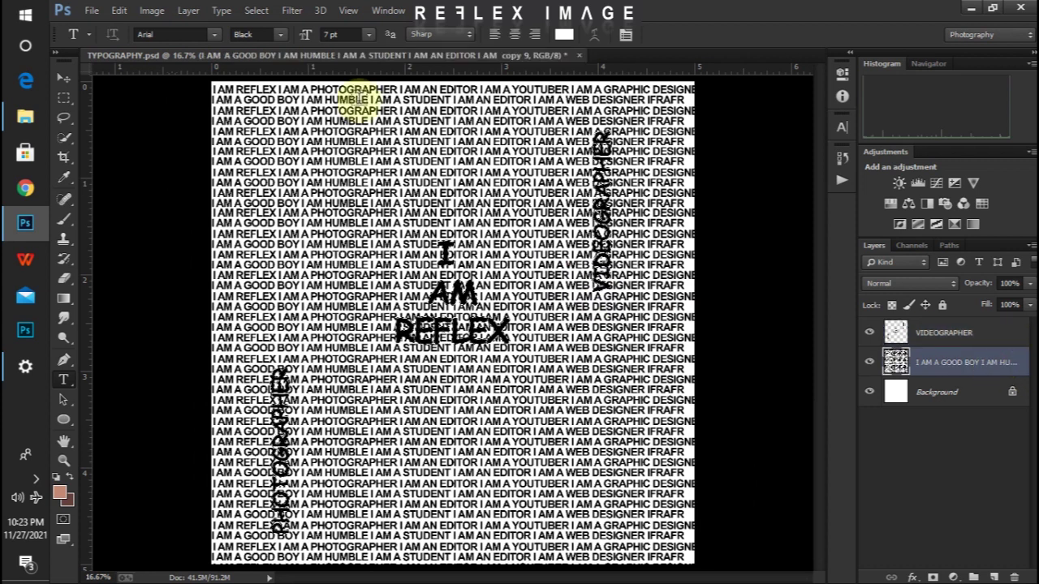
{"action": "left_click", "coordinate": [258, 11]}
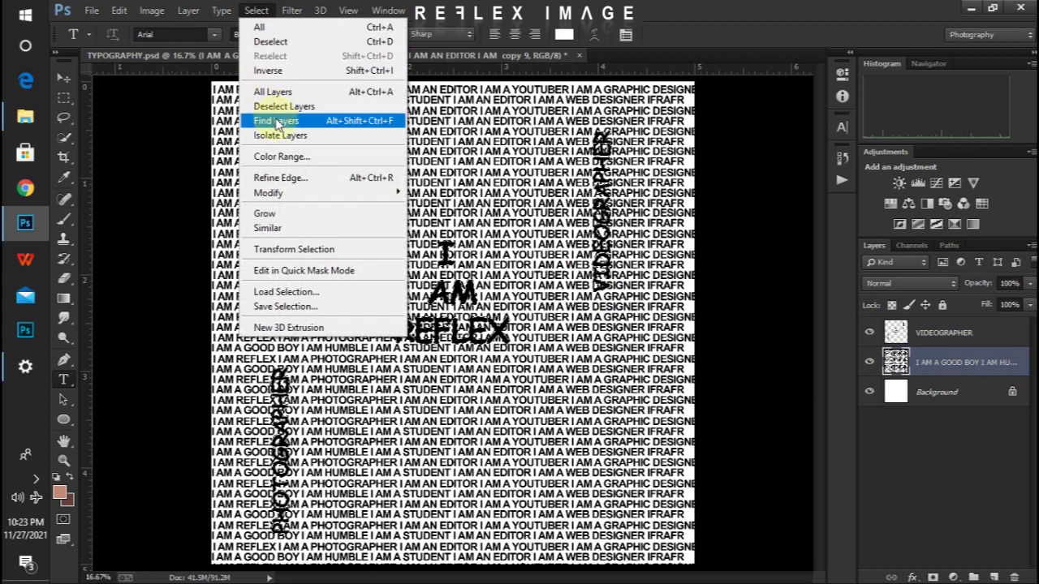
{"action": "mouse_move", "coordinate": [331, 203]}
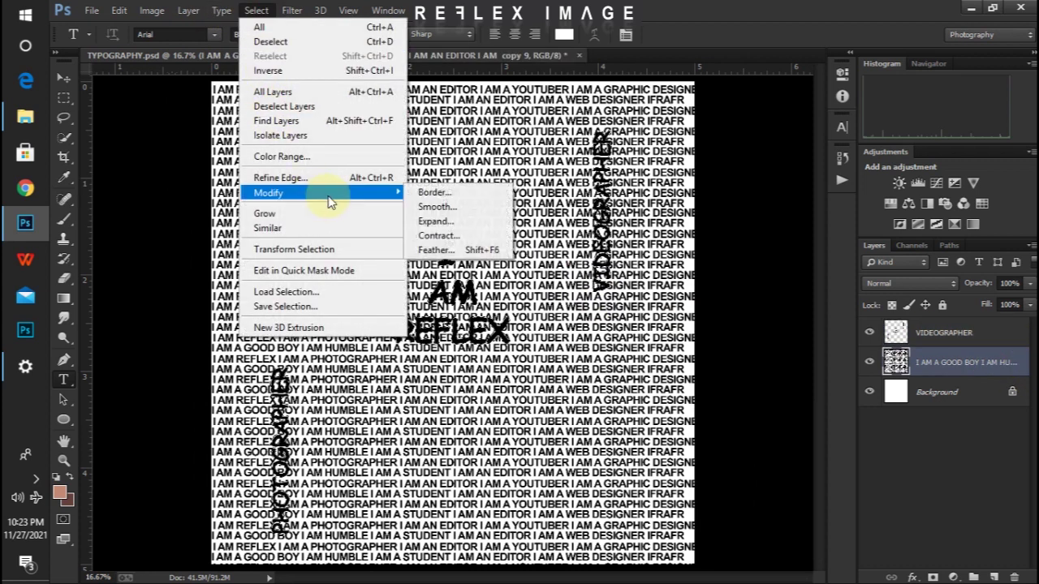
{"action": "left_click", "coordinate": [434, 220]}
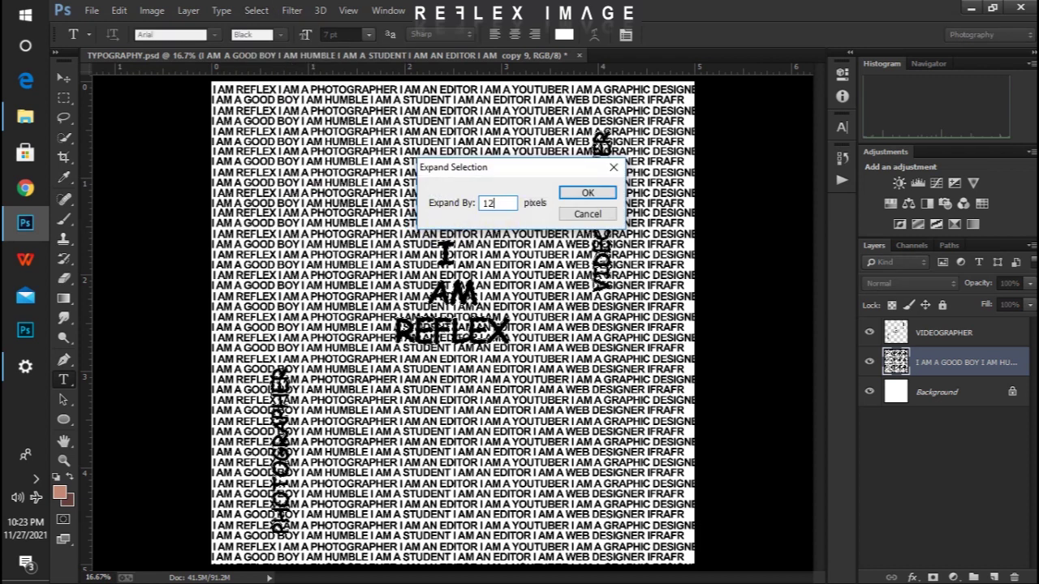
{"action": "key", "text": "Return"}
{"action": "left_click", "coordinate": [500, 206]}
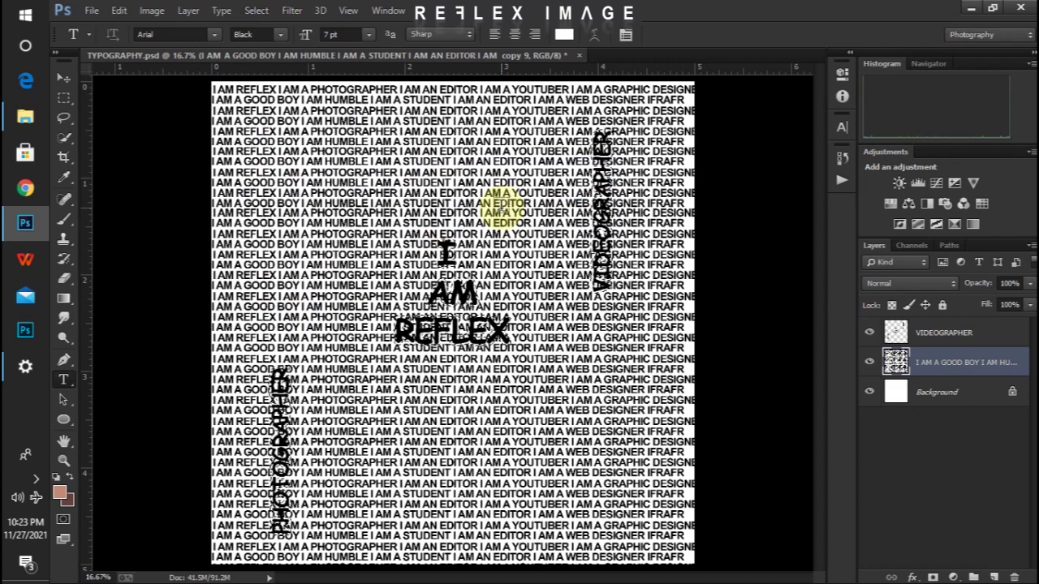
Inspect the cleared gap around the AM and REFLEX lettering up close, and return to the whole artwork.
{"action": "key", "text": "ctrl+plus"}
{"action": "key", "text": "ctrl+plus"}
{"action": "key", "text": "ctrl+plus"}
{"action": "key", "text": "ctrl+plus"}
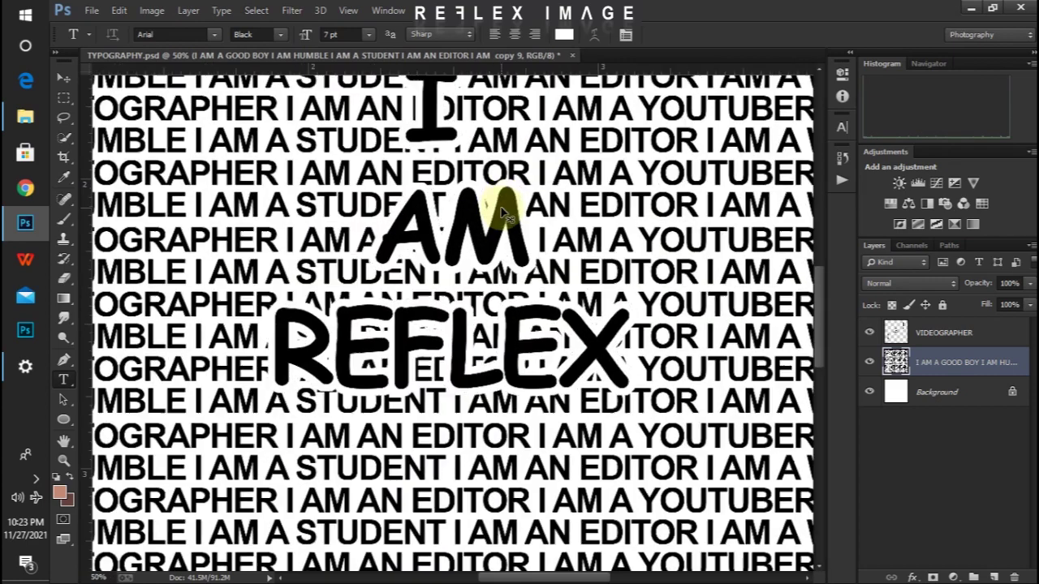
{"action": "key", "text": "ctrl+plus"}
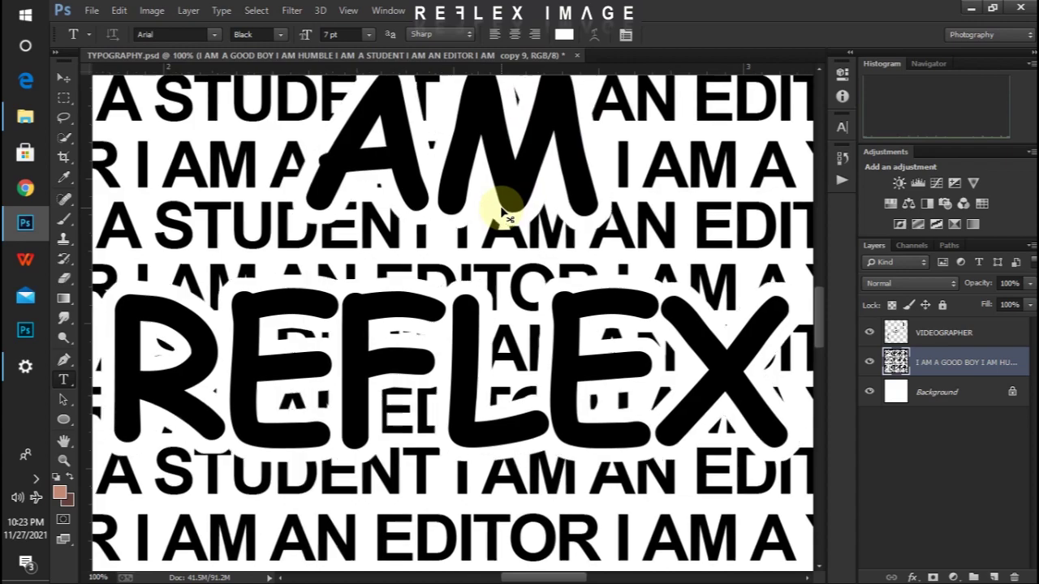
{"action": "key", "text": "ctrl+minus"}
{"action": "key", "text": "ctrl+minus"}
{"action": "key", "text": "ctrl+minus"}
{"action": "key", "text": "ctrl+minus"}
{"action": "key", "text": "ctrl+minus"}
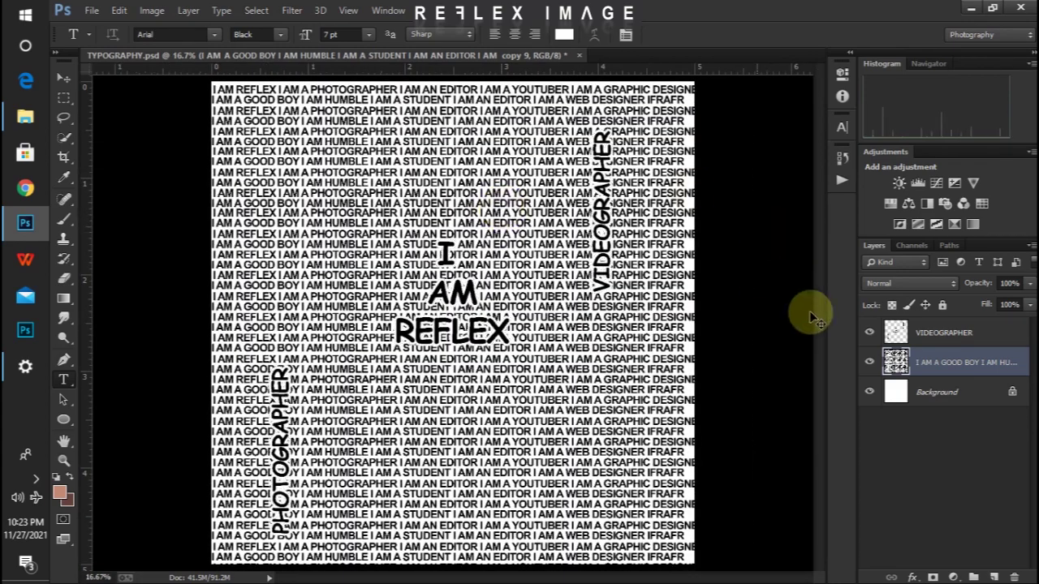
Merge the VIDEOGRAPHER lettering layer with the repeated-text layer.
{"action": "left_click", "coordinate": [937, 334], "text": "shift"}
{"action": "key", "text": "ctrl+e"}
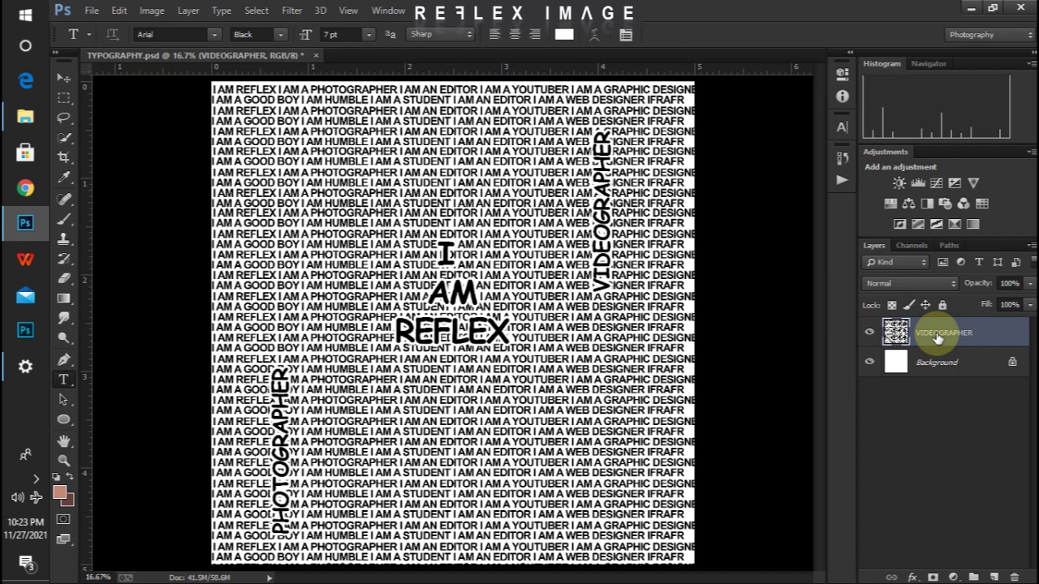
{"action": "key", "text": "super"}
{"action": "key", "text": "super"}
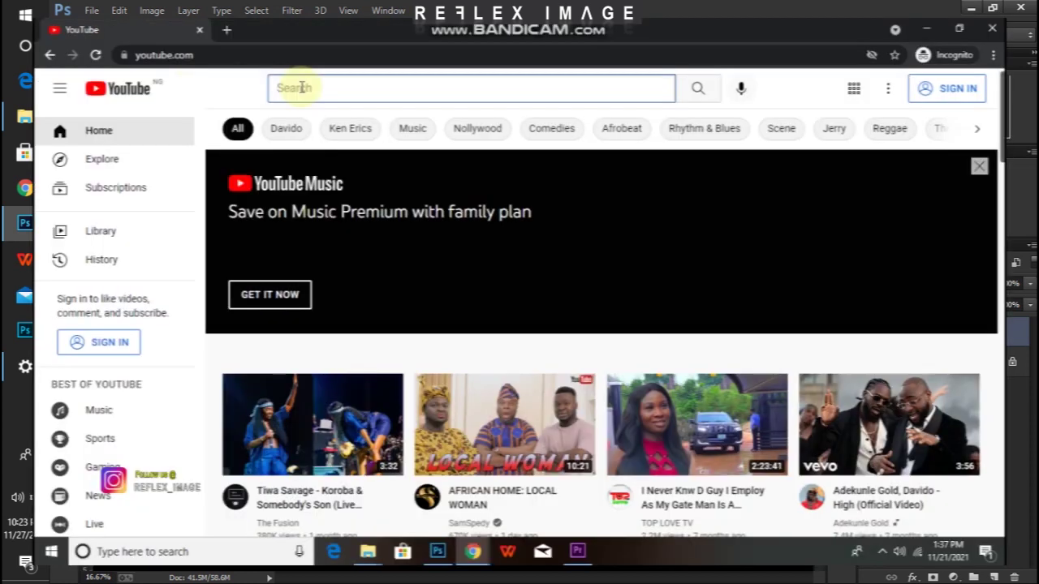
Search YouTube for "reflex image" and open the Reflex Image channel.
{"action": "key", "text": "BackSpace"}
{"action": "key", "text": "BackSpace"}
{"action": "key", "text": "BackSpace"}
{"action": "key", "text": "BackSpace"}
{"action": "key", "text": "BackSpace"}
{"action": "type", "text": "reflex image"}
{"action": "key", "text": "Return"}
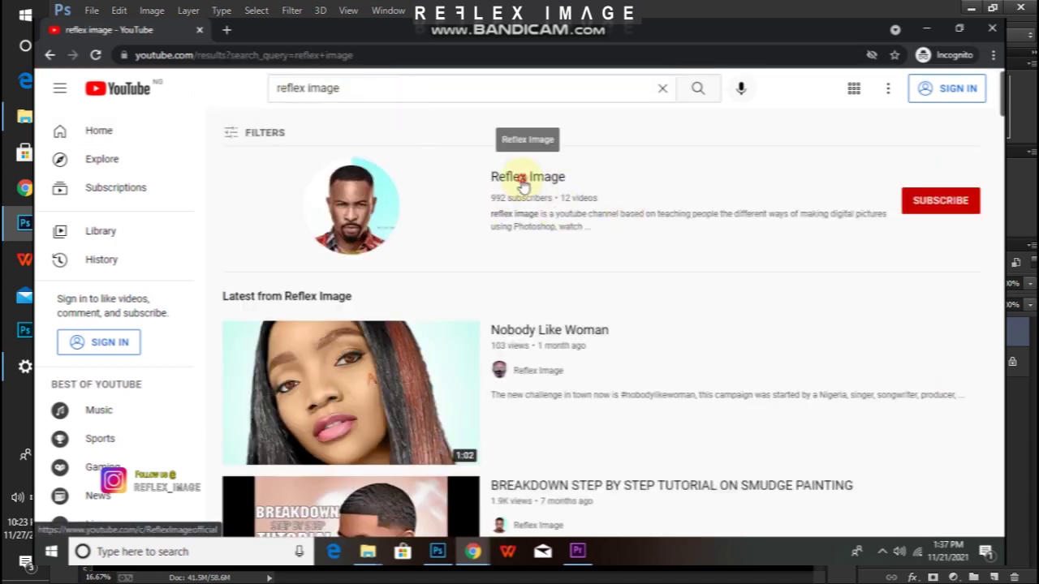
{"action": "left_click", "coordinate": [522, 180]}
Look through the portrait gallery on the Smudge Painting web page.
{"action": "scroll", "coordinate": [650, 207], "scroll_direction": "down", "scroll_amount": 3}
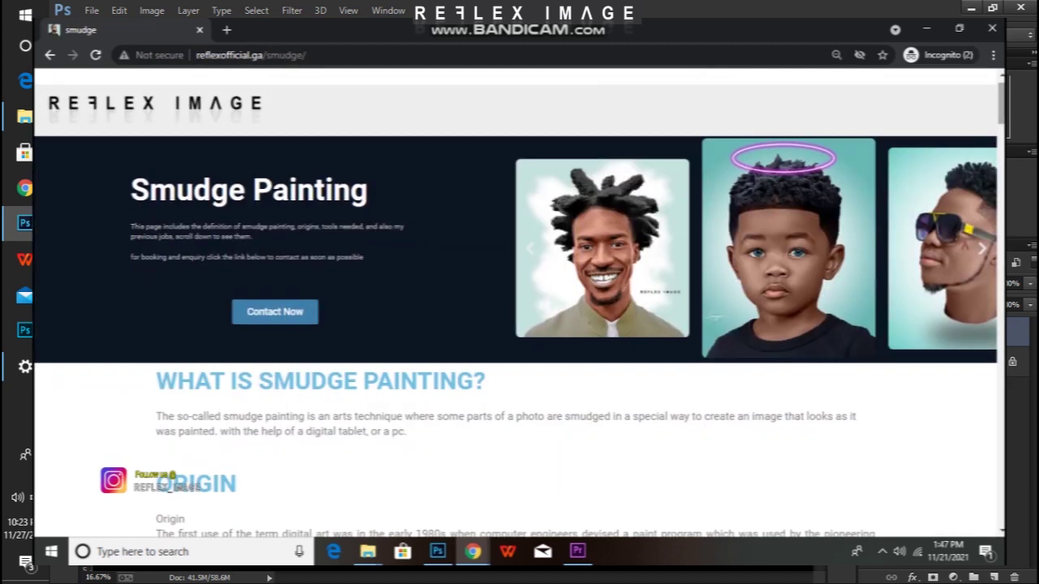
{"action": "scroll", "coordinate": [519, 304], "scroll_direction": "down", "scroll_amount": 10}
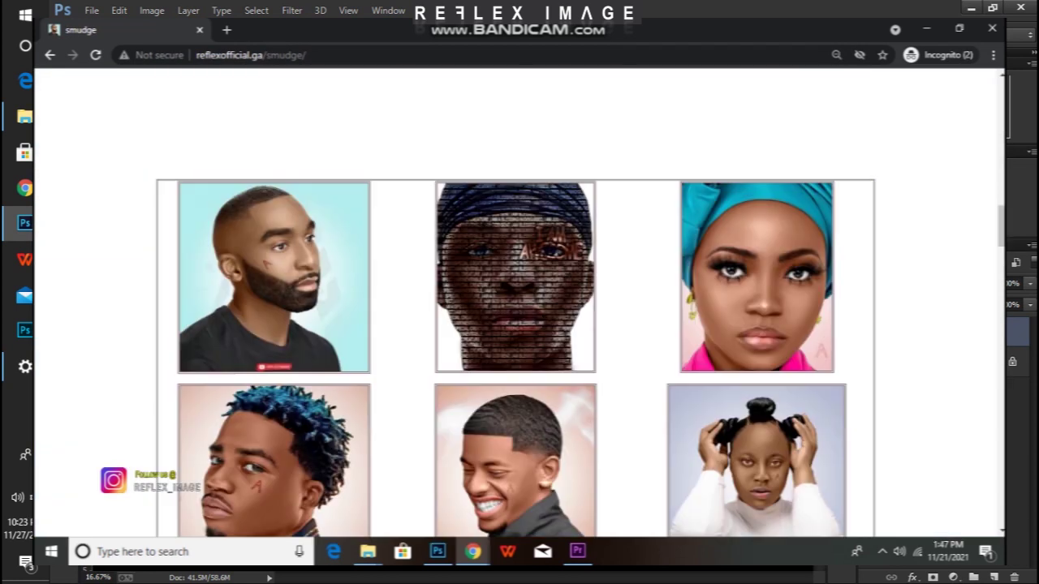
{"action": "scroll", "coordinate": [516, 308], "scroll_direction": "down", "scroll_amount": 1}
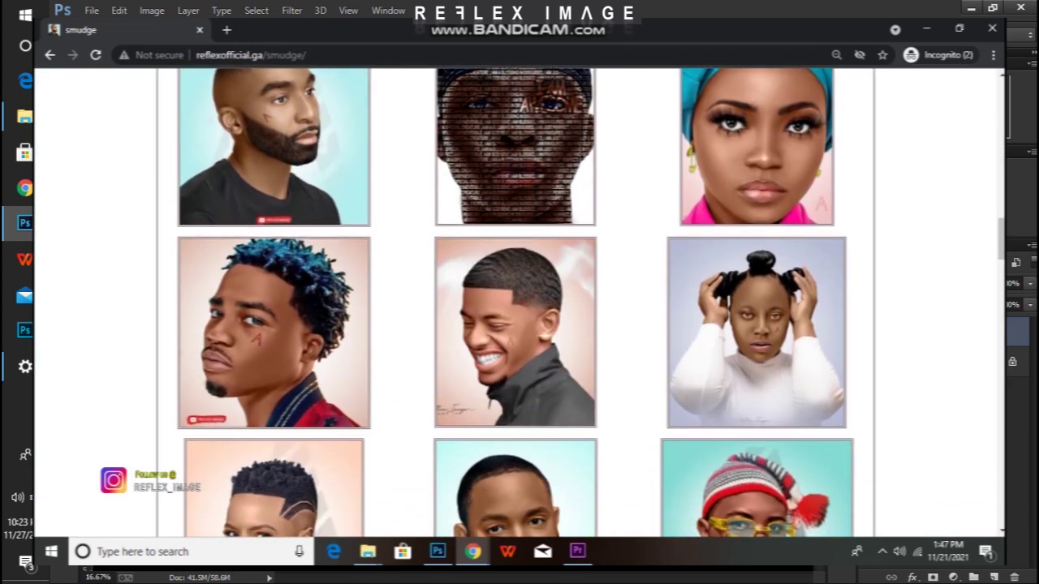
{"action": "scroll", "coordinate": [517, 308], "scroll_direction": "down", "scroll_amount": 5}
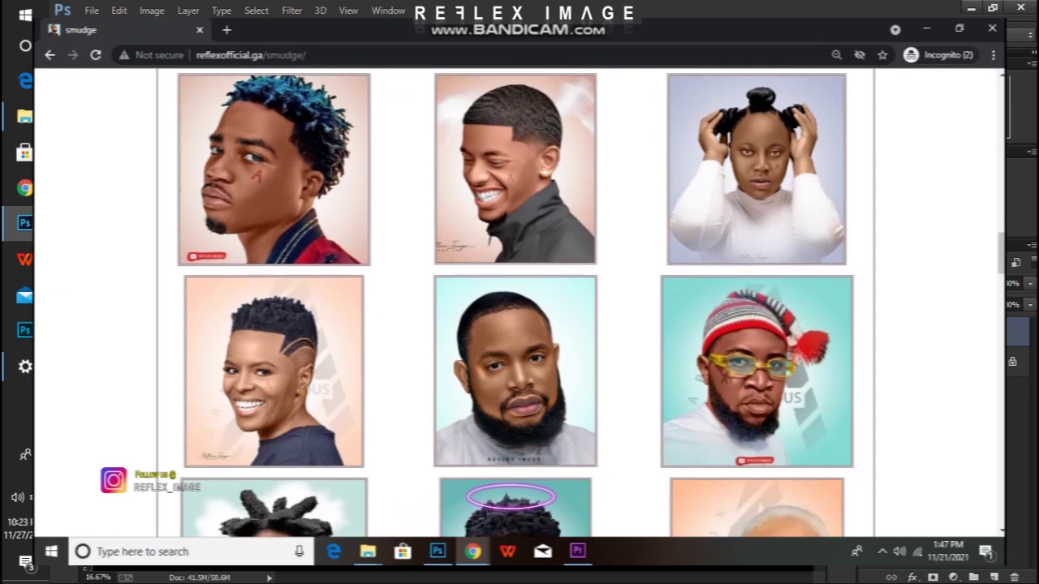
{"action": "scroll", "coordinate": [517, 309], "scroll_direction": "down", "scroll_amount": 8}
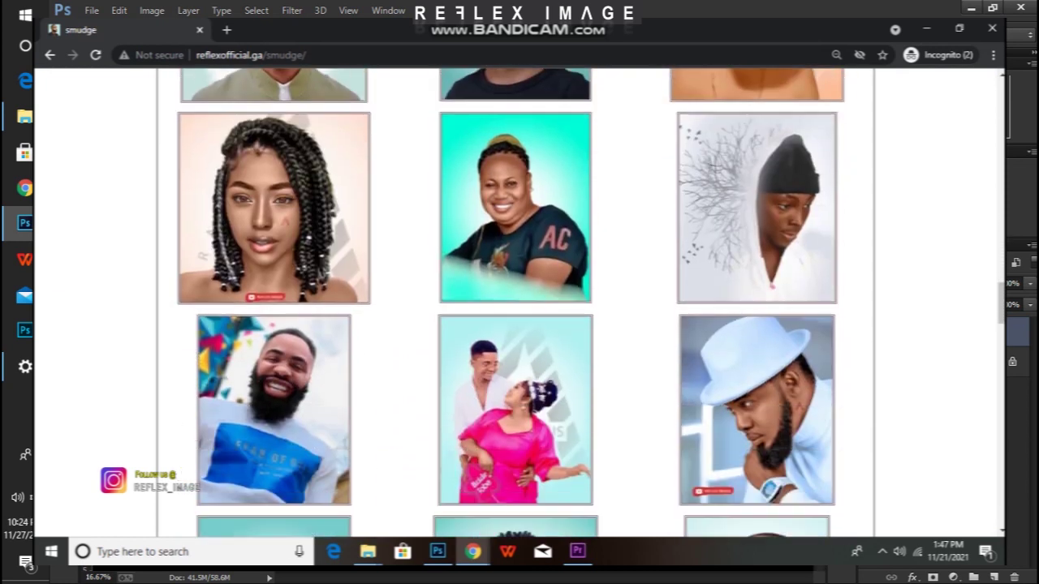
{"action": "scroll", "coordinate": [517, 309], "scroll_direction": "down", "scroll_amount": 8}
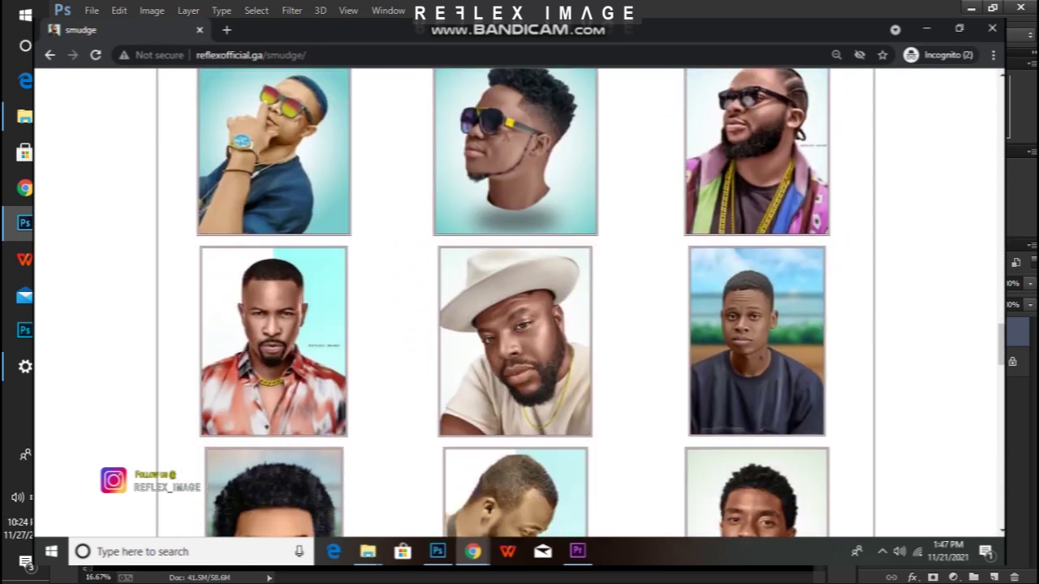
{"action": "scroll", "coordinate": [516, 308], "scroll_direction": "down", "scroll_amount": 7}
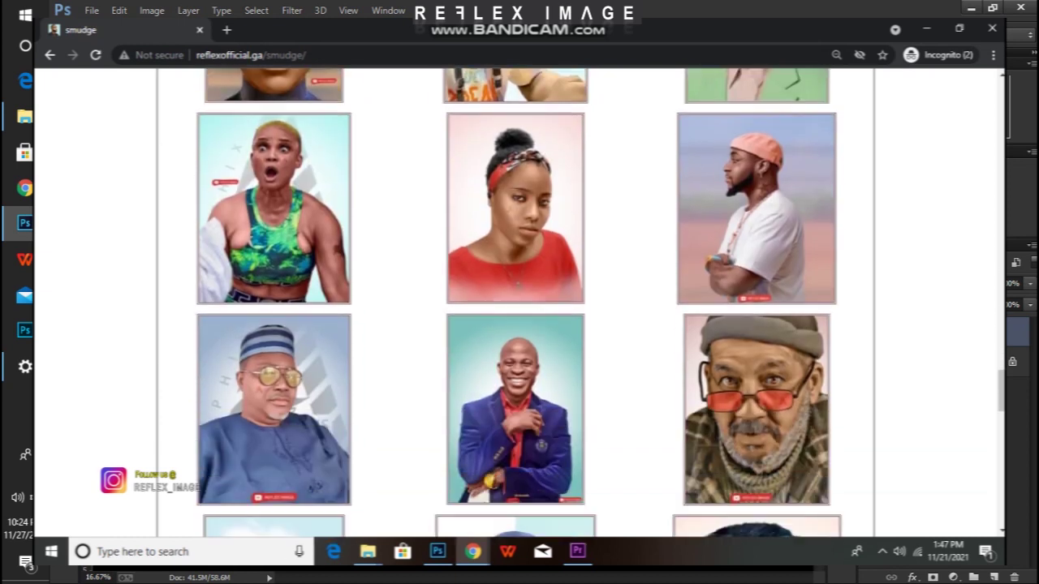
{"action": "scroll", "coordinate": [516, 309], "scroll_direction": "down", "scroll_amount": 8}
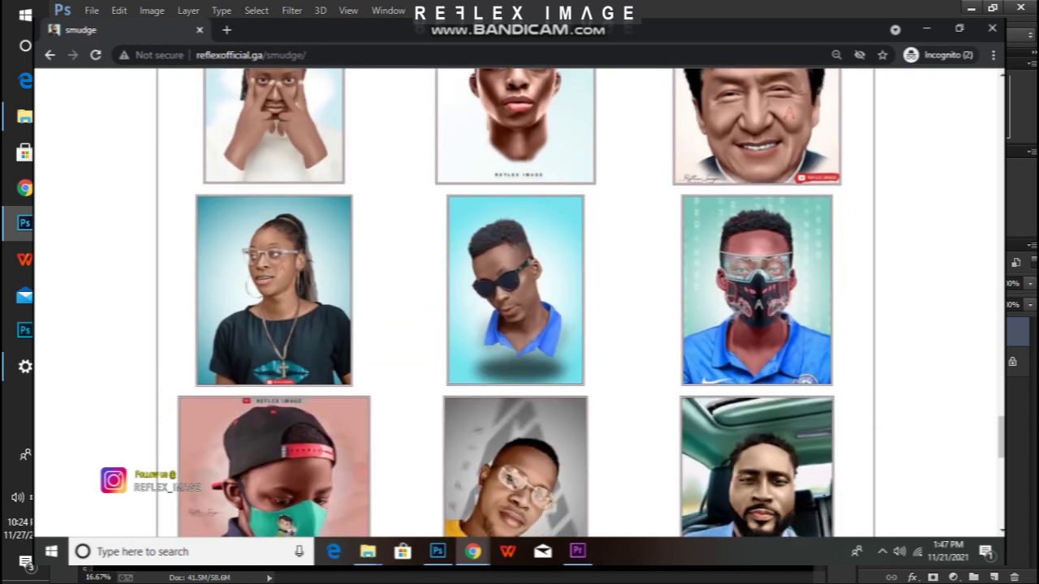
{"action": "scroll", "coordinate": [516, 325], "scroll_direction": "down", "scroll_amount": 4}
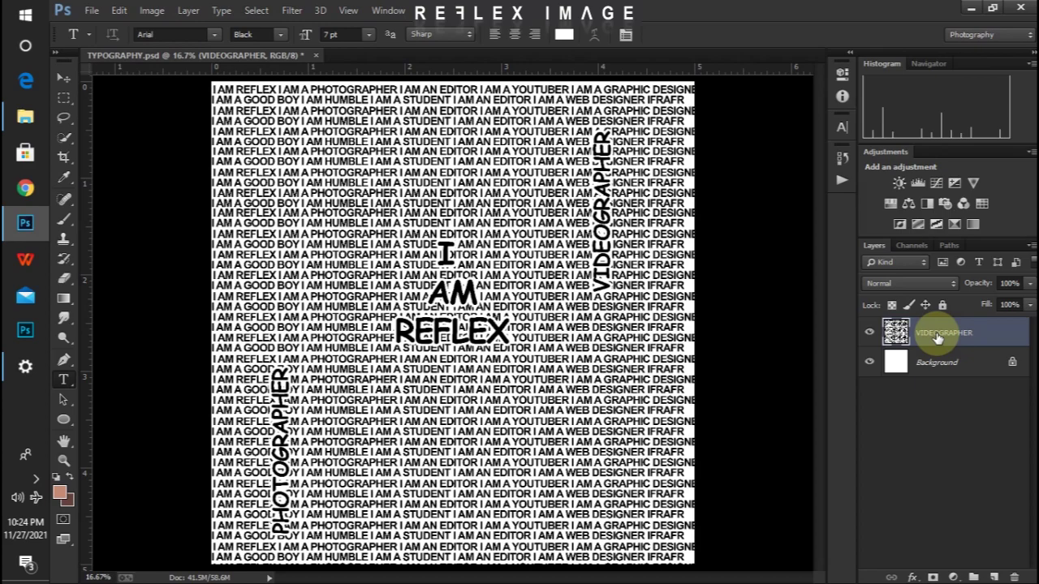
Switch to the desktop, open the "desktop files" folder full-screen and display its contents as extra large icons.
{"action": "key", "text": "super+d"}
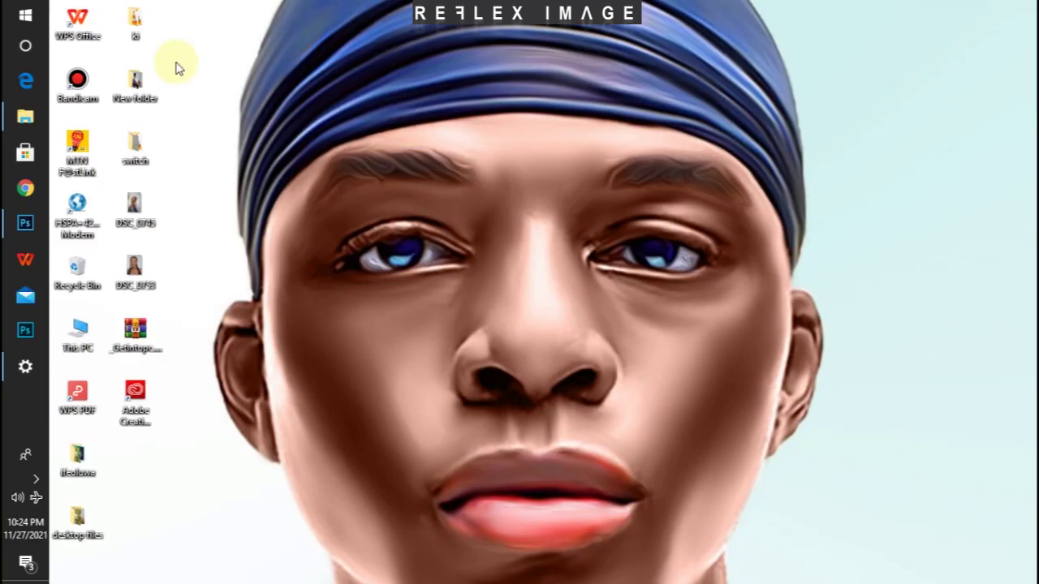
{"action": "left_click", "coordinate": [81, 520]}
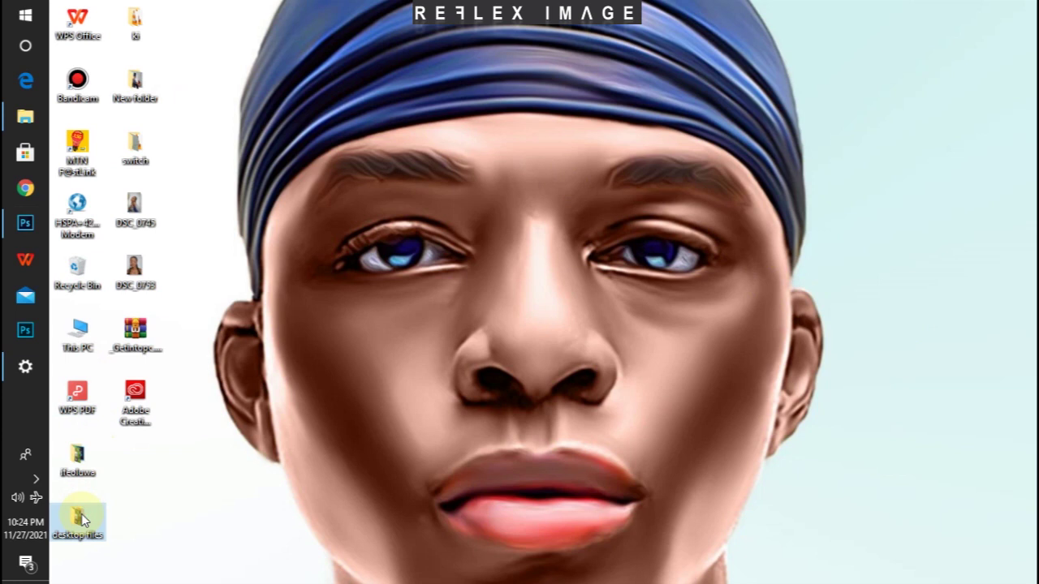
{"action": "double_click", "coordinate": [81, 520]}
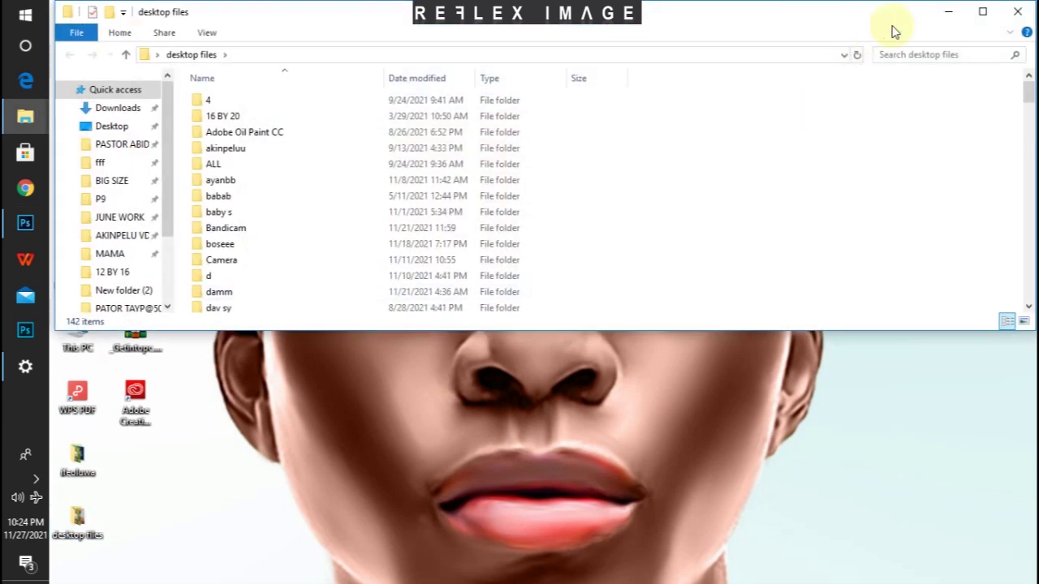
{"action": "left_click", "coordinate": [982, 12]}
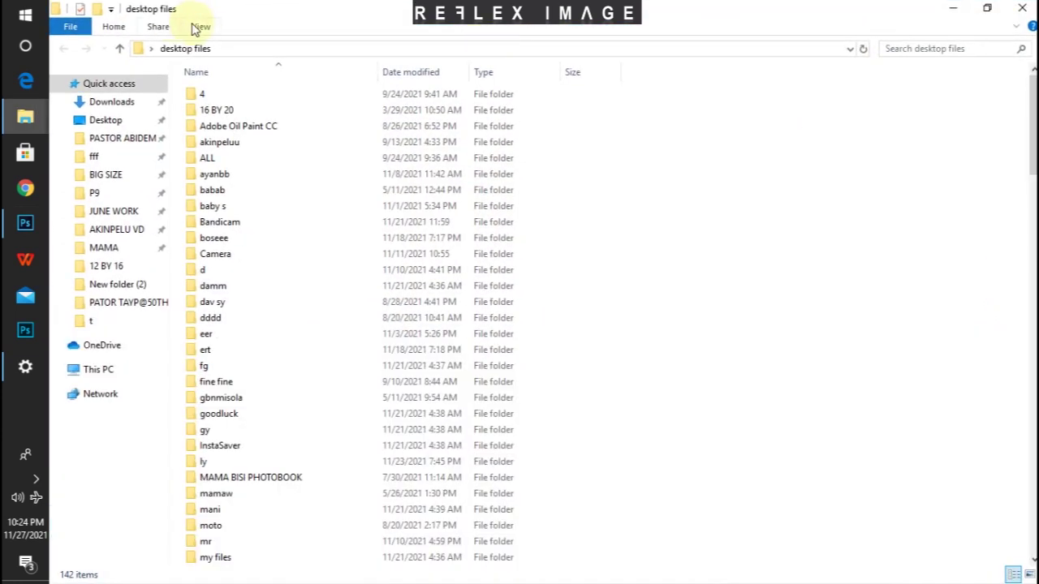
{"action": "left_click", "coordinate": [199, 28]}
{"action": "left_click", "coordinate": [218, 54]}
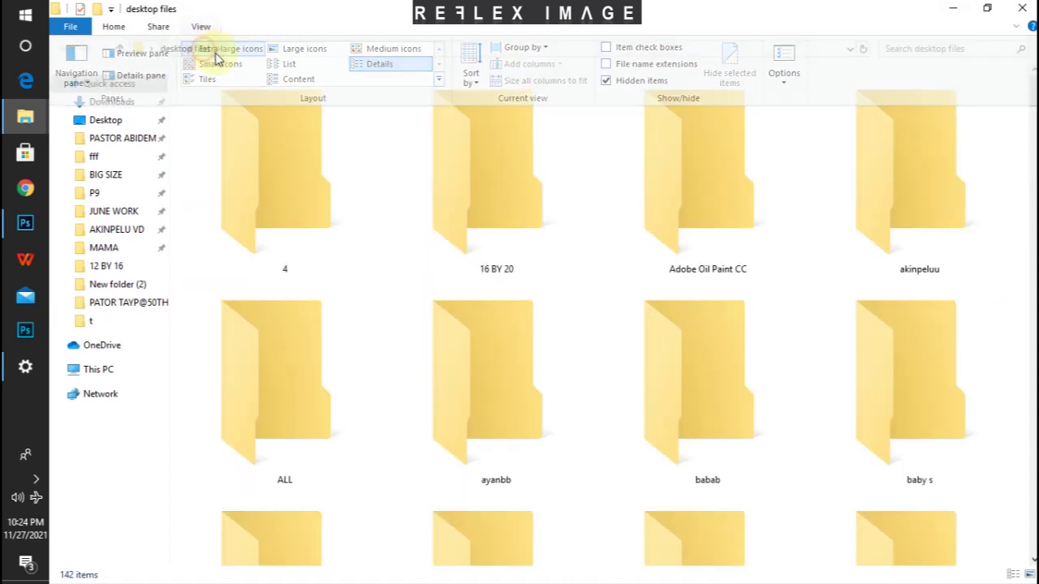
Find the "head only" portrait with the blue headwrap and place it in the TYPOGRAPHY document in Photoshop.
{"action": "scroll", "coordinate": [876, 97], "scroll_direction": "down", "scroll_amount": 5}
{"action": "scroll", "coordinate": [876, 97], "scroll_direction": "down", "scroll_amount": 15}
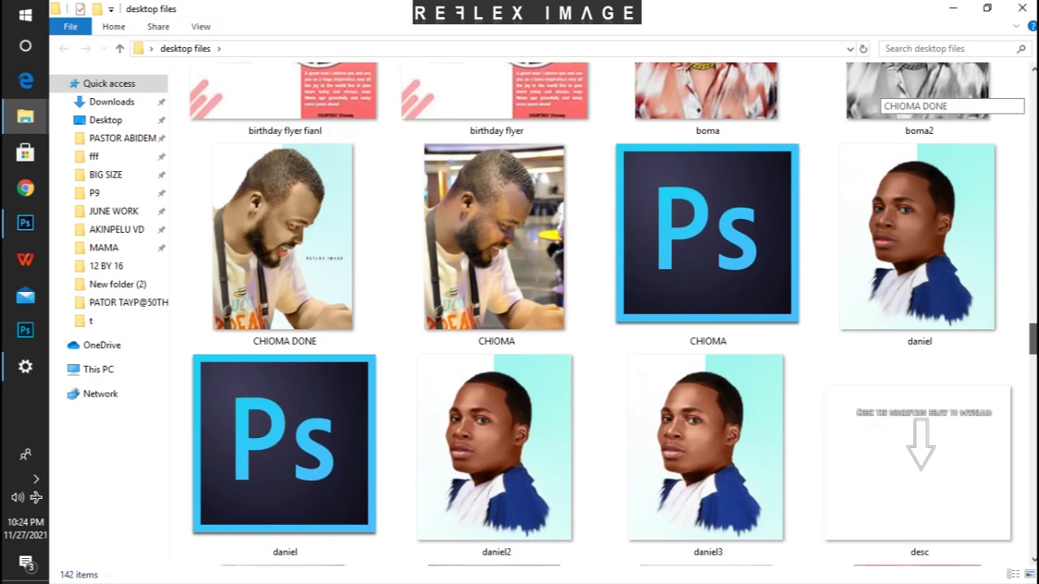
{"action": "scroll", "coordinate": [877, 97], "scroll_direction": "down", "scroll_amount": 15}
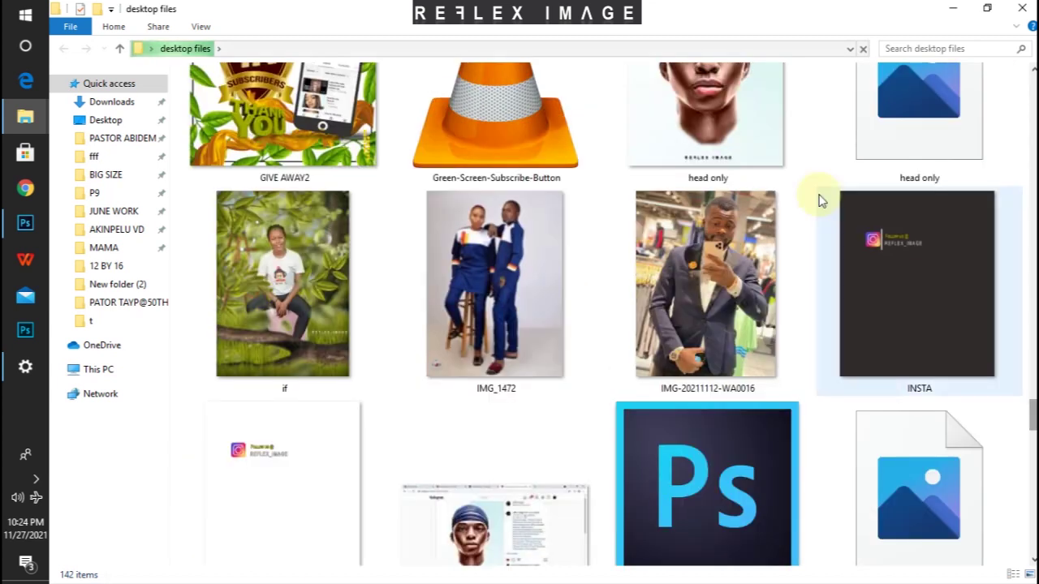
{"action": "left_click", "coordinate": [723, 118]}
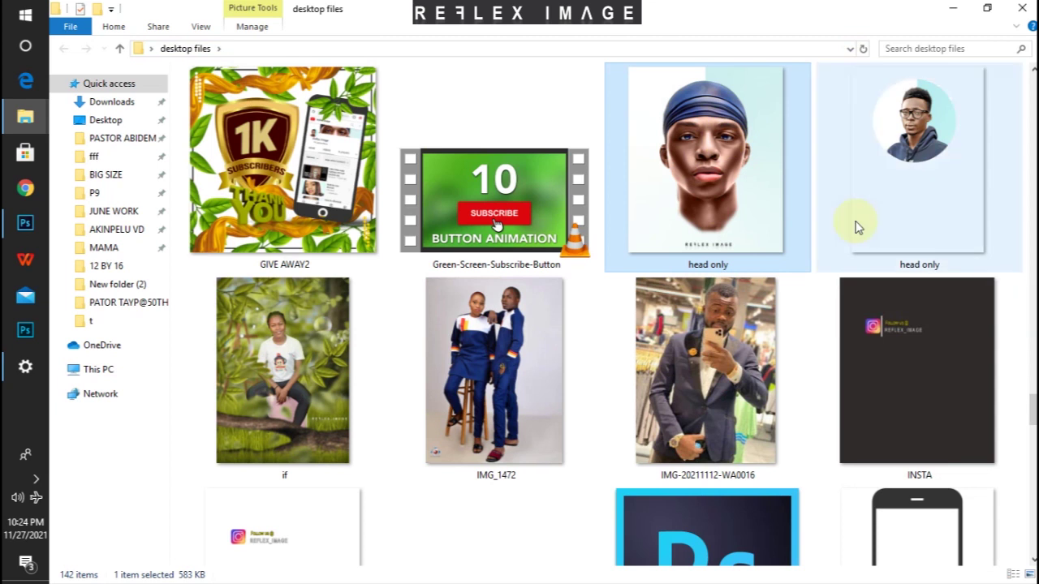
{"action": "left_click_drag", "start_coordinate": [703, 191], "coordinate": [426, 357]}
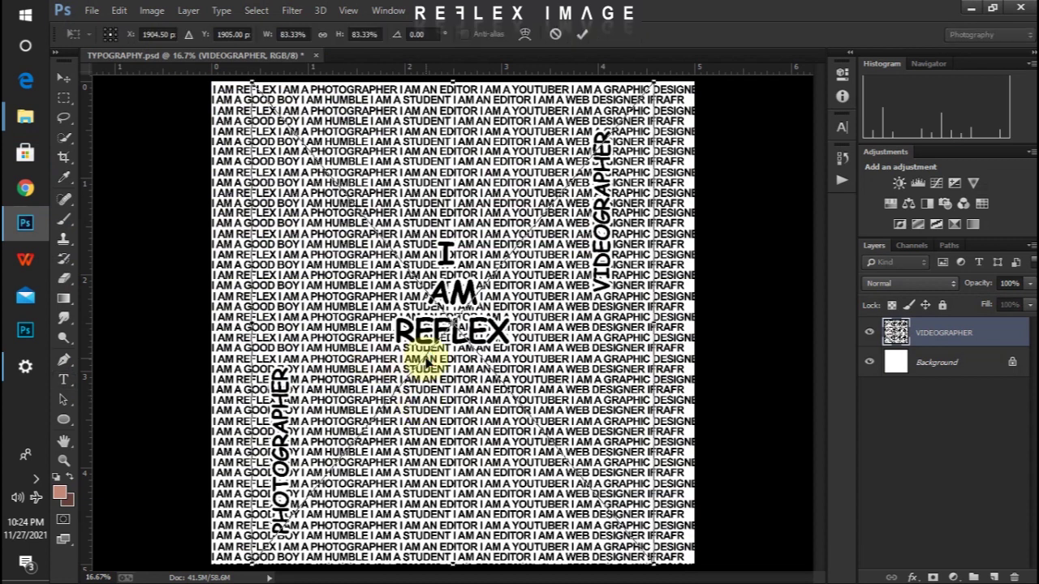
{"action": "key", "text": "ctrl+minus"}
{"action": "key", "text": "ctrl+minus"}
{"action": "key", "text": "ctrl+minus"}
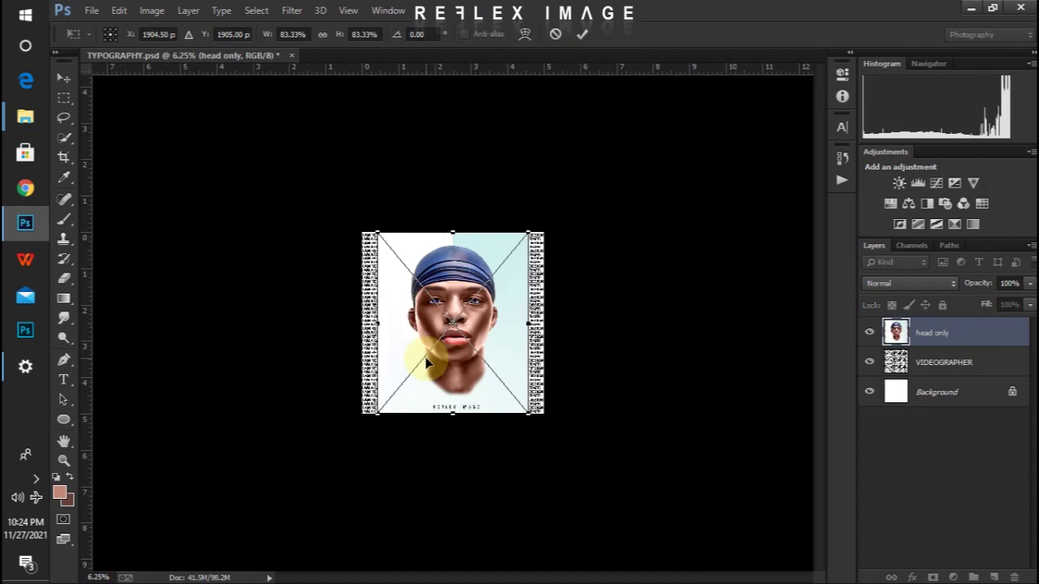
{"action": "key", "text": "ctrl+minus"}
{"action": "key", "text": "t"}
{"action": "left_click", "coordinate": [511, 390]}
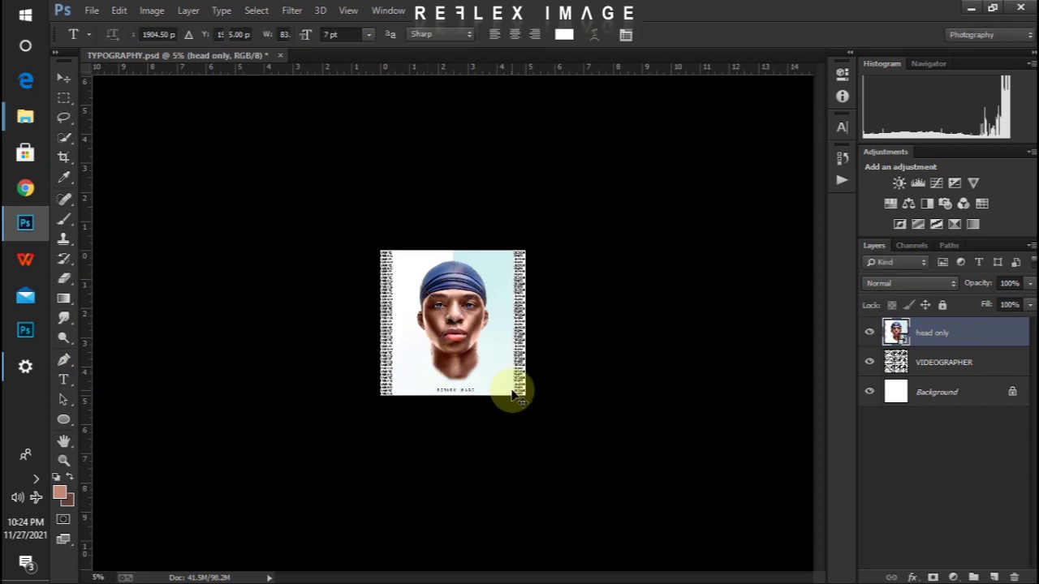
Enlarge the placed "head only" portrait proportionally and reposition it so the face is centred and fills the canvas.
{"action": "key", "text": "ctrl+t"}
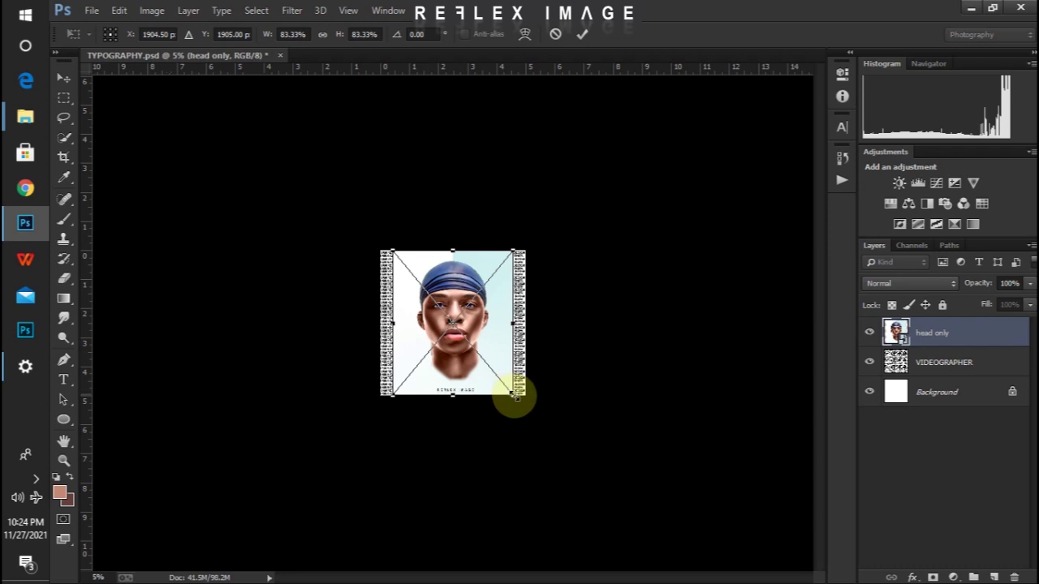
{"action": "left_click_drag", "start_coordinate": [517, 395], "coordinate": [606, 465]}
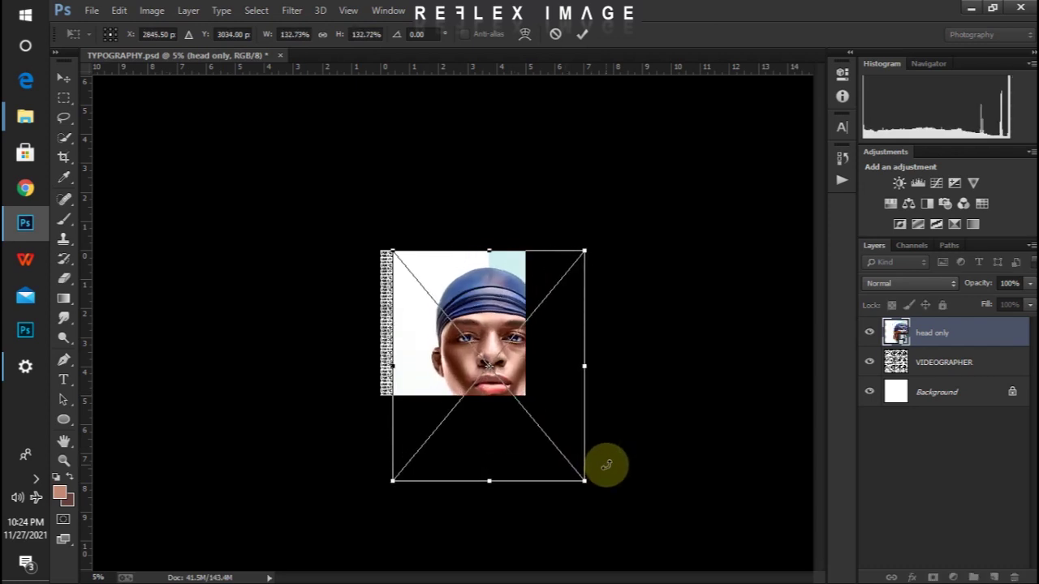
{"action": "left_click_drag", "start_coordinate": [393, 251], "coordinate": [322, 182]}
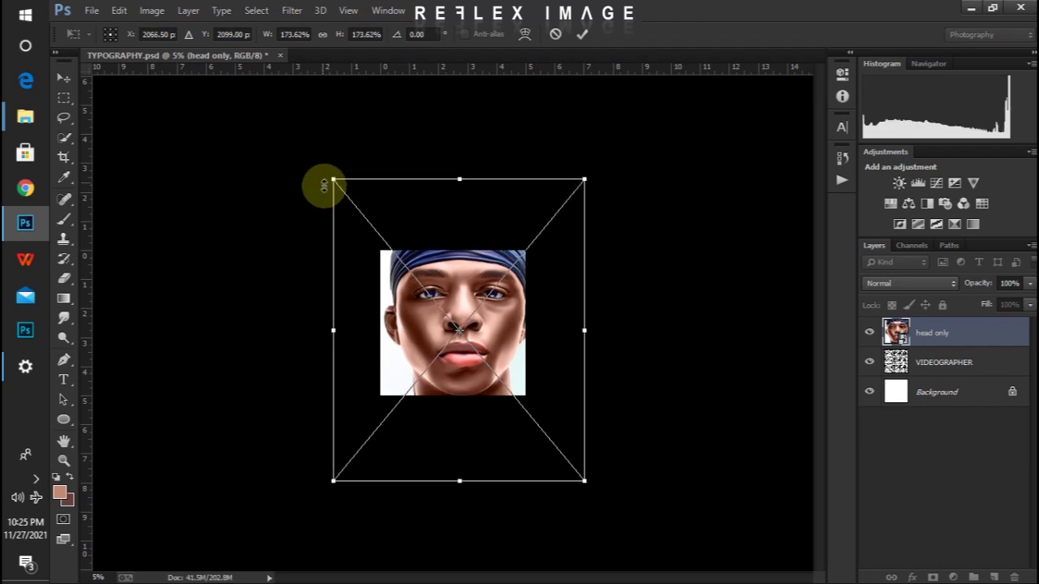
{"action": "left_click_drag", "start_coordinate": [459, 318], "coordinate": [452, 322]}
{"action": "key", "text": "t"}
{"action": "key", "text": "ctrl+plus"}
{"action": "key", "text": "ctrl+plus"}
{"action": "key", "text": "ctrl+plus"}
{"action": "key", "text": "v"}
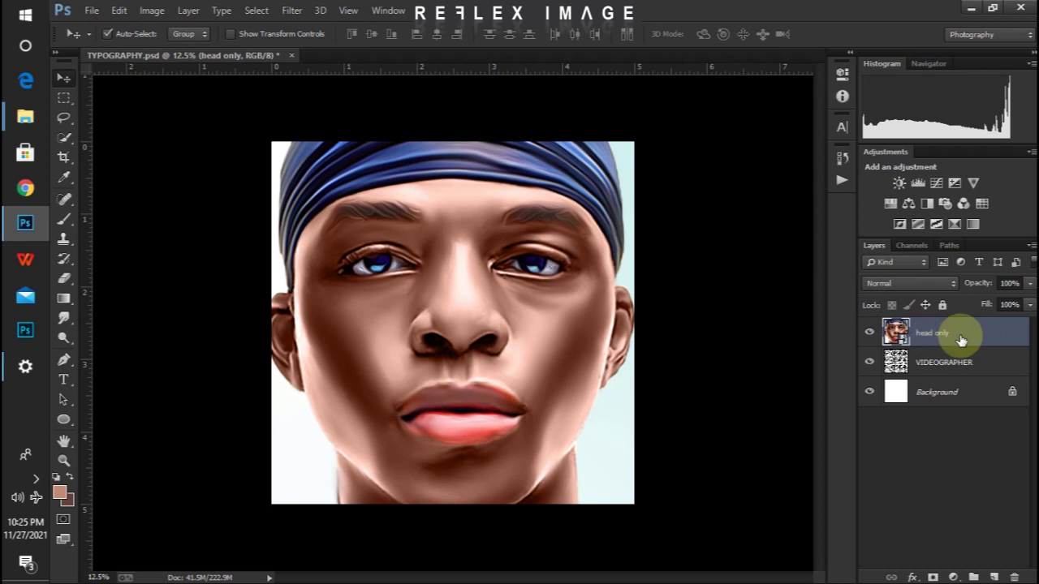
Clip the "head only" portrait layer to the VIDEOGRAPHER text layer with a clipping mask.
{"action": "right_click", "coordinate": [960, 339]}
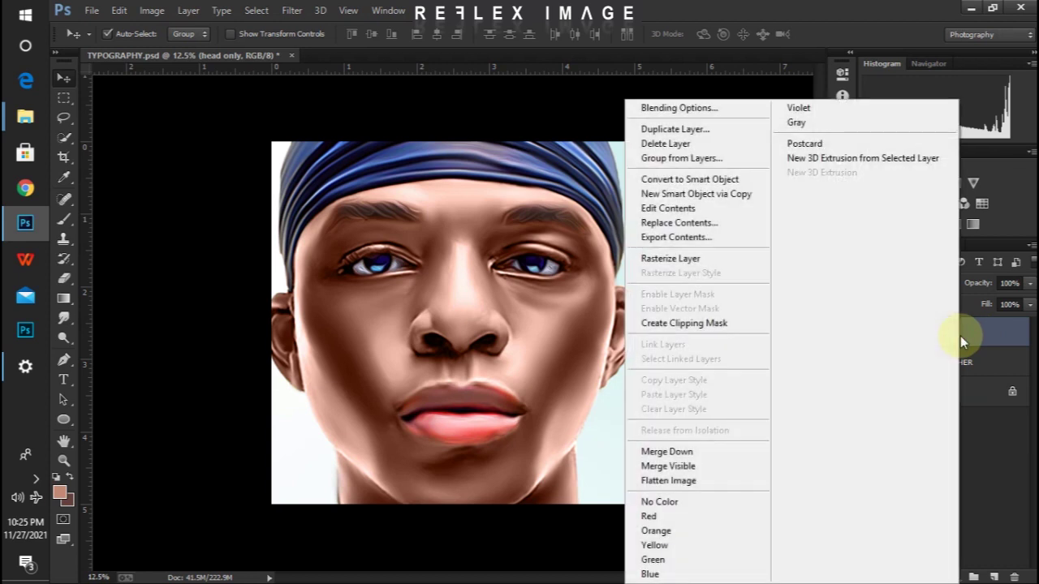
{"action": "left_click", "coordinate": [695, 325]}
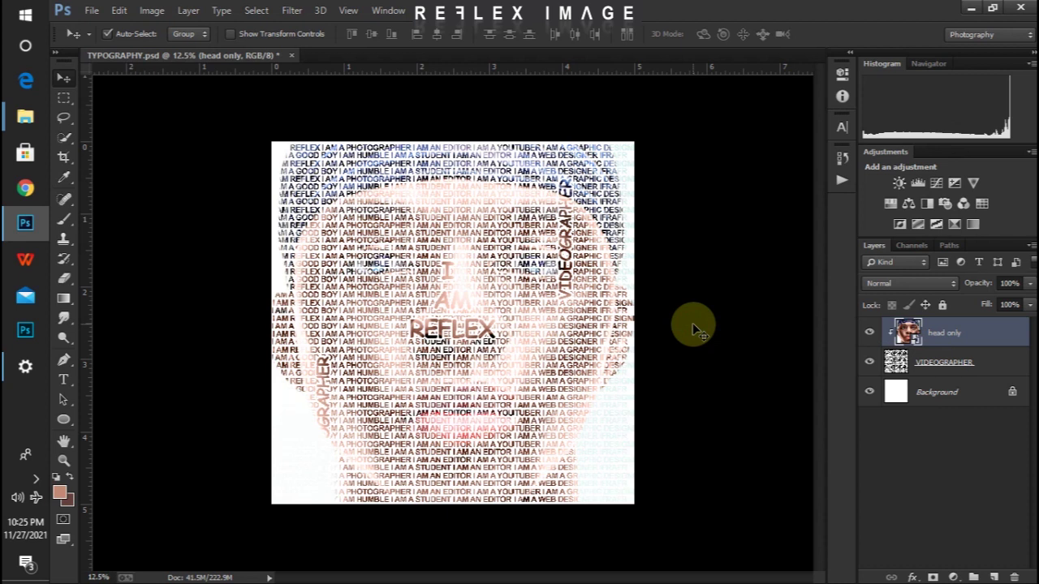
Add a black (000000) Solid Color fill layer directly above the Background layer, beneath the VIDEOGRAPHER text layer.
{"action": "left_click", "coordinate": [952, 391]}
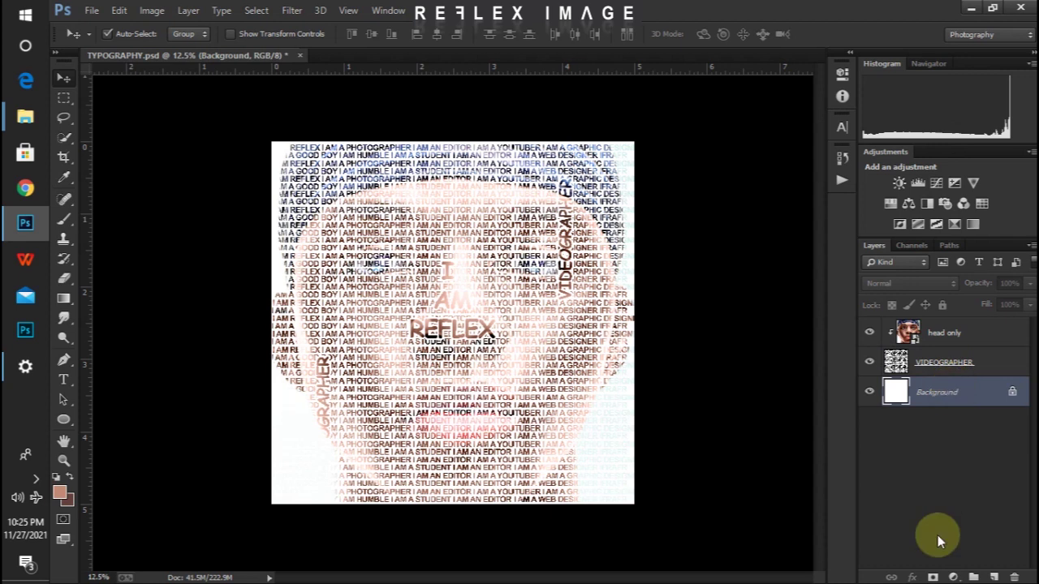
{"action": "left_click", "coordinate": [954, 578]}
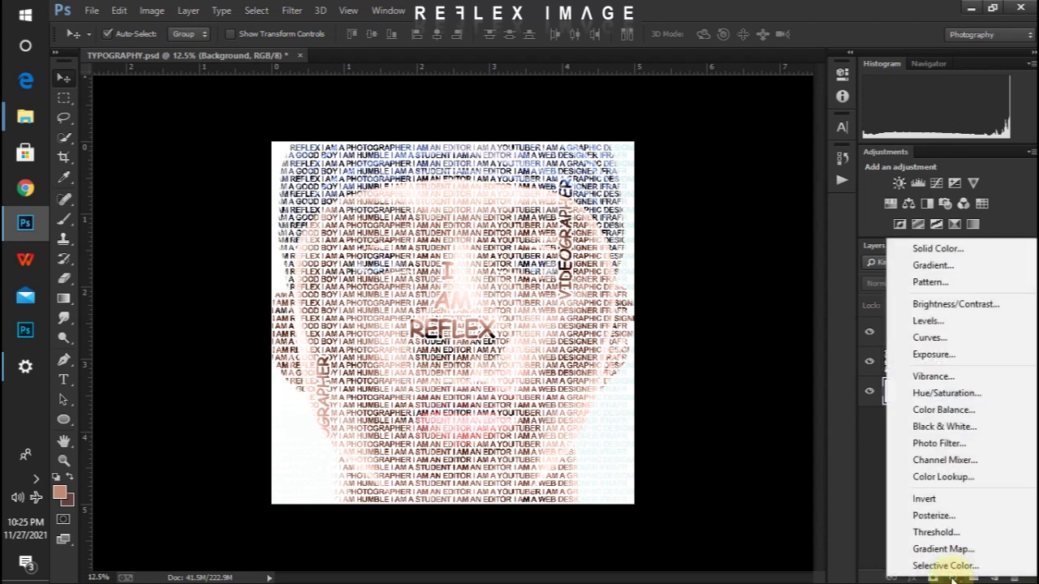
{"action": "left_click", "coordinate": [939, 249]}
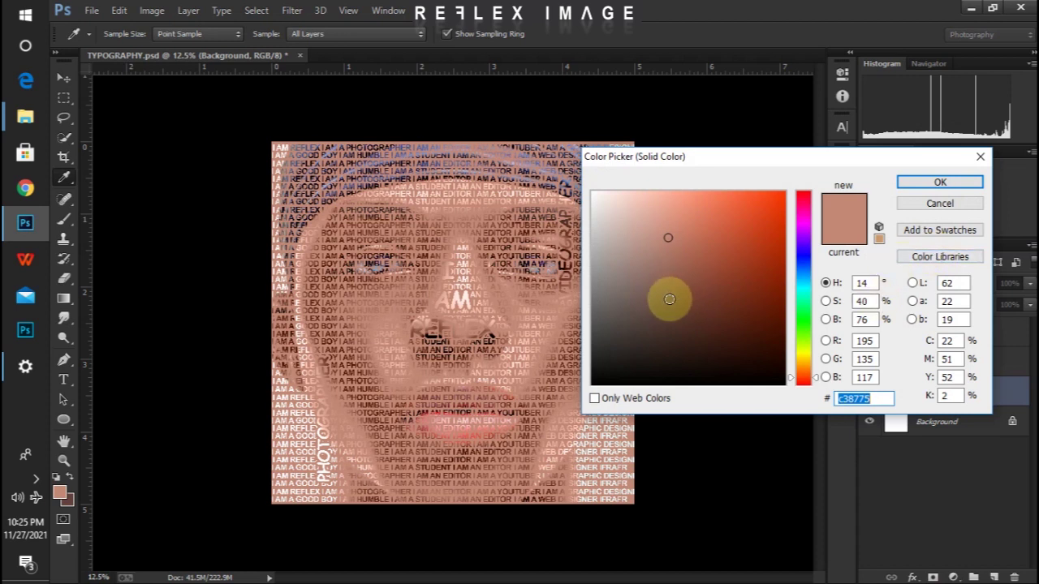
{"action": "left_click_drag", "start_coordinate": [657, 314], "coordinate": [586, 398]}
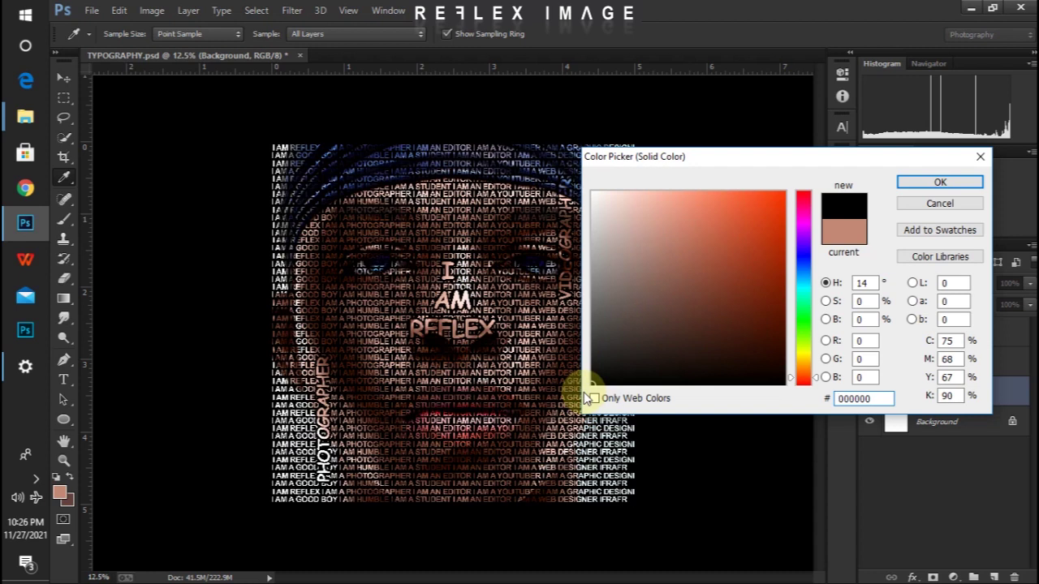
{"action": "key", "text": "Return"}
{"action": "key", "text": "v"}
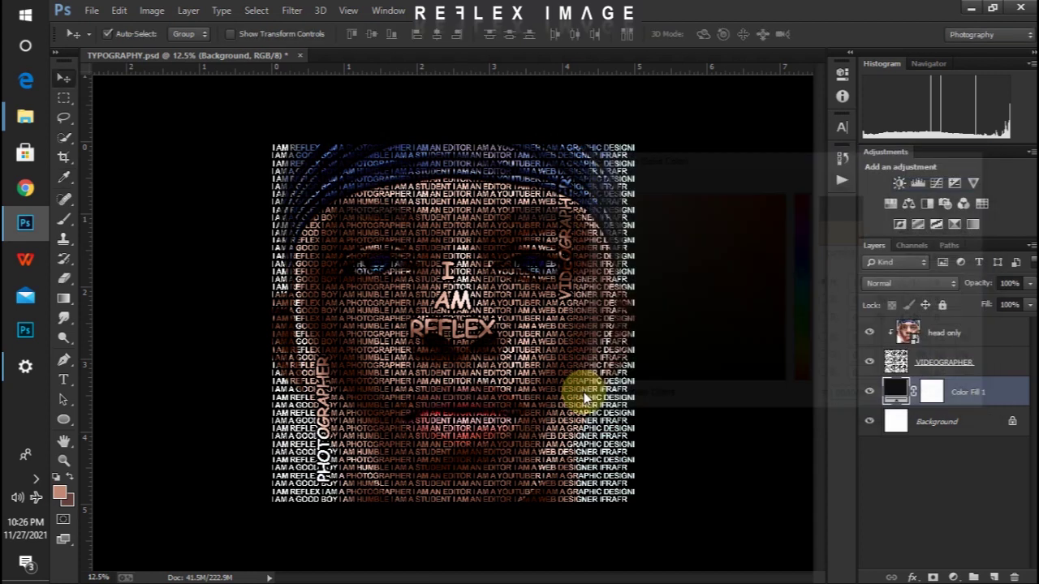
{"action": "key", "text": "ctrl+plus"}
{"action": "key", "text": "ctrl+minus"}
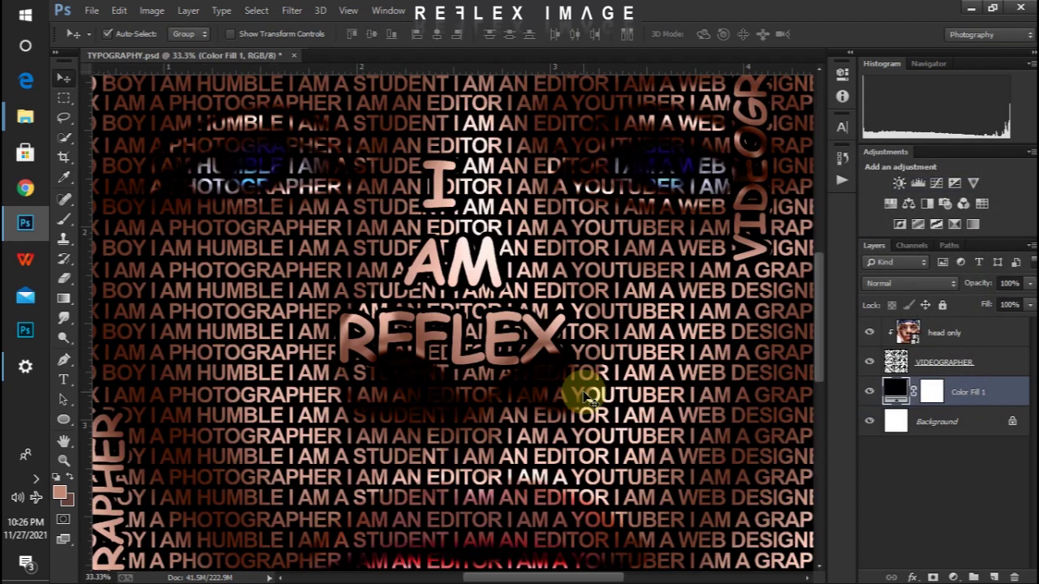